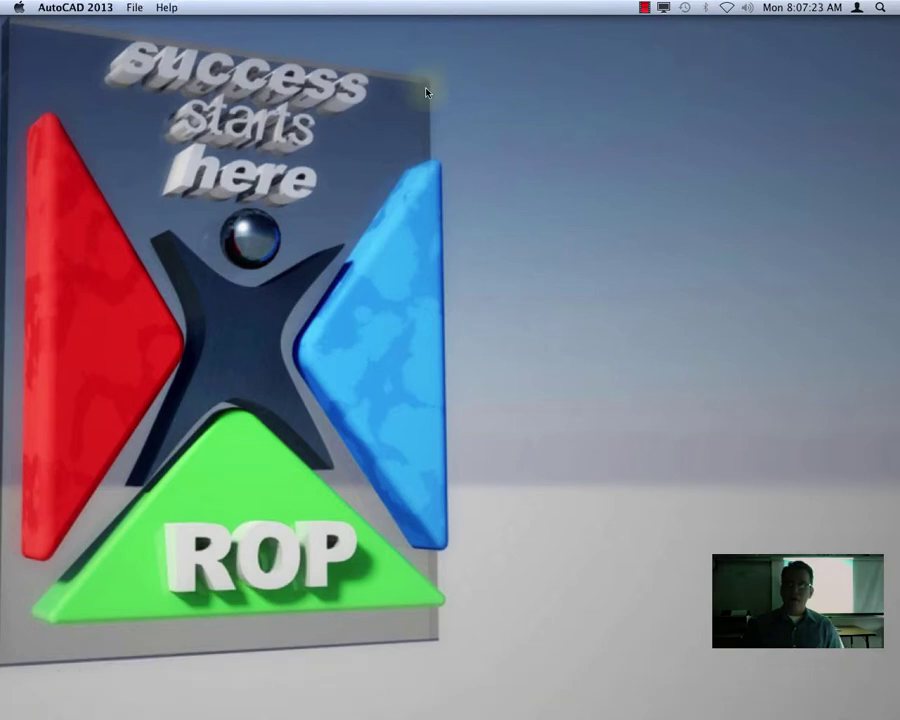
- Open the File menu in AutoCAD's menu bar
click(131, 7)
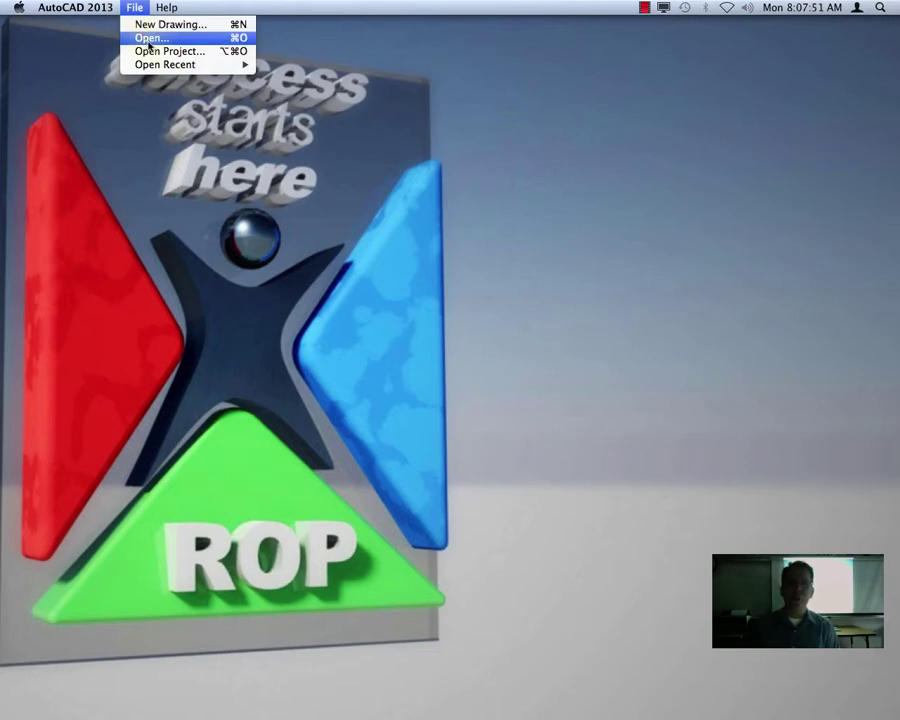
- Create a new drawing from the MM_Template.dwt template
click(148, 25)
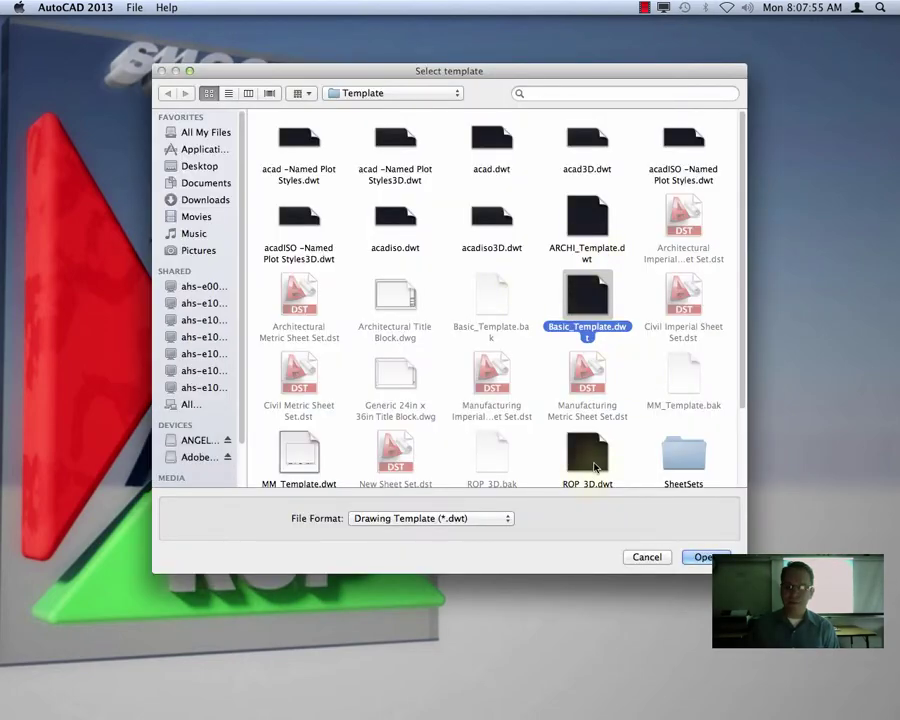
key(Right)
click(300, 435)
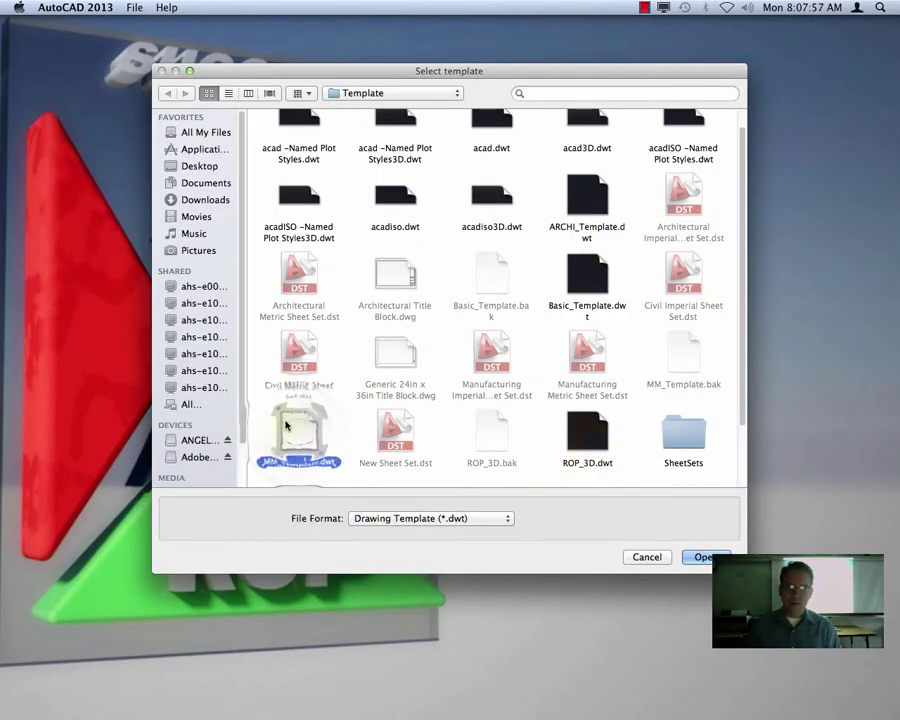
click(300, 433)
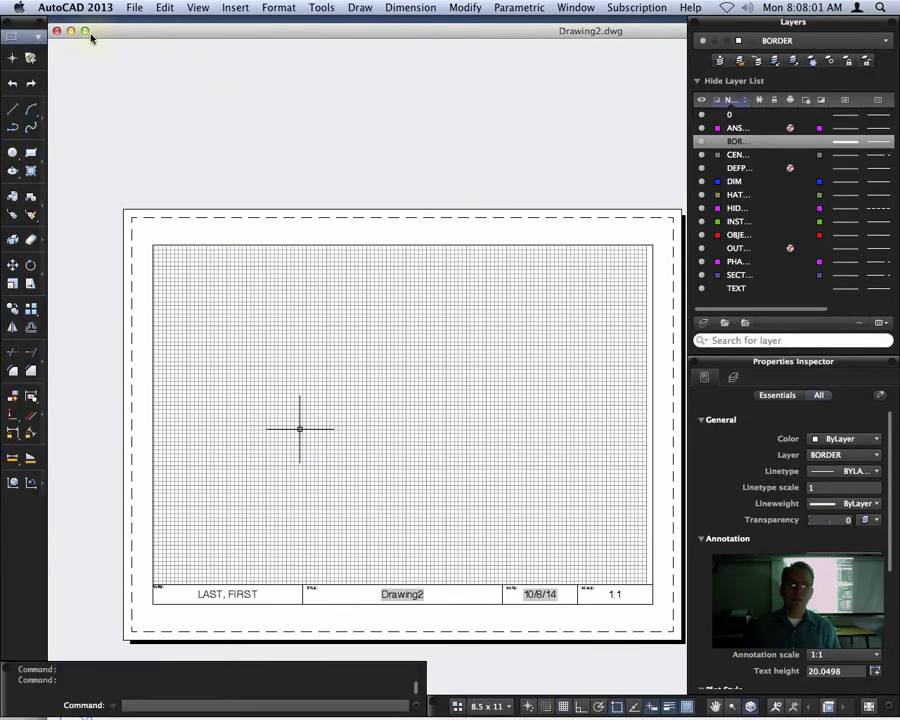
- Pan the title-block sheet and show the status-bar Model/Layout list
mouse_move(103, 37)
mouse_down()
mouse_move(100, 14)
mouse_move(110, 31)
mouse_up()
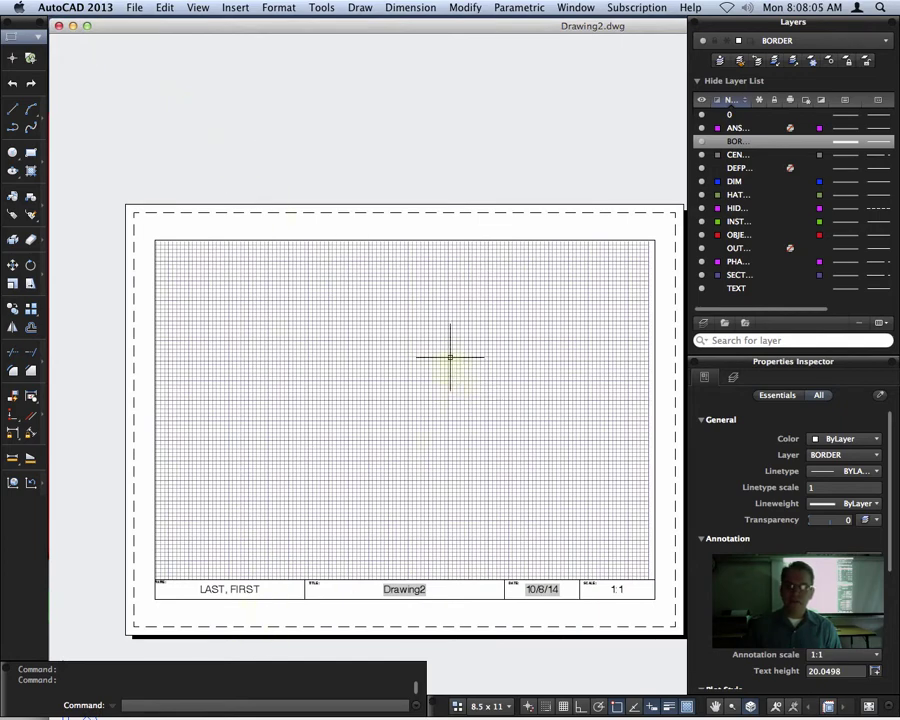
click(491, 490)
middle_drag(491, 490, 462, 387)
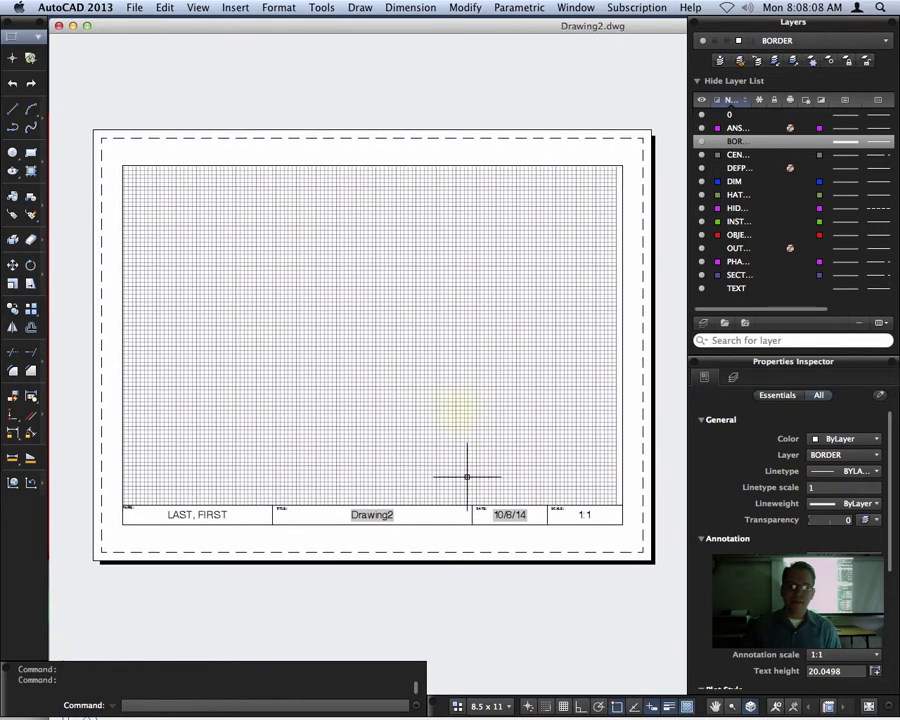
click(489, 707)
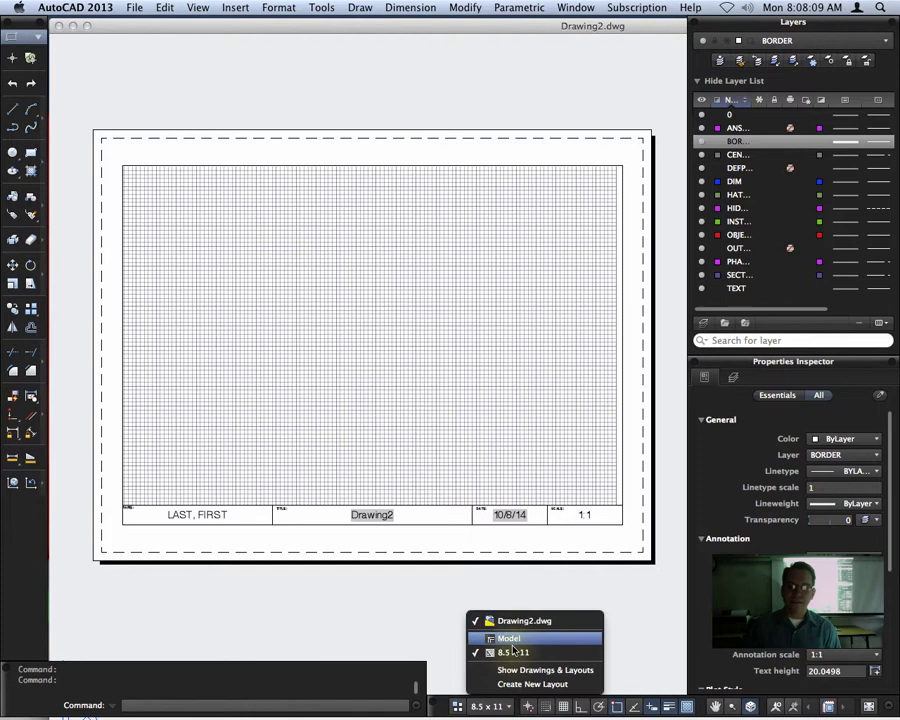
click(382, 254)
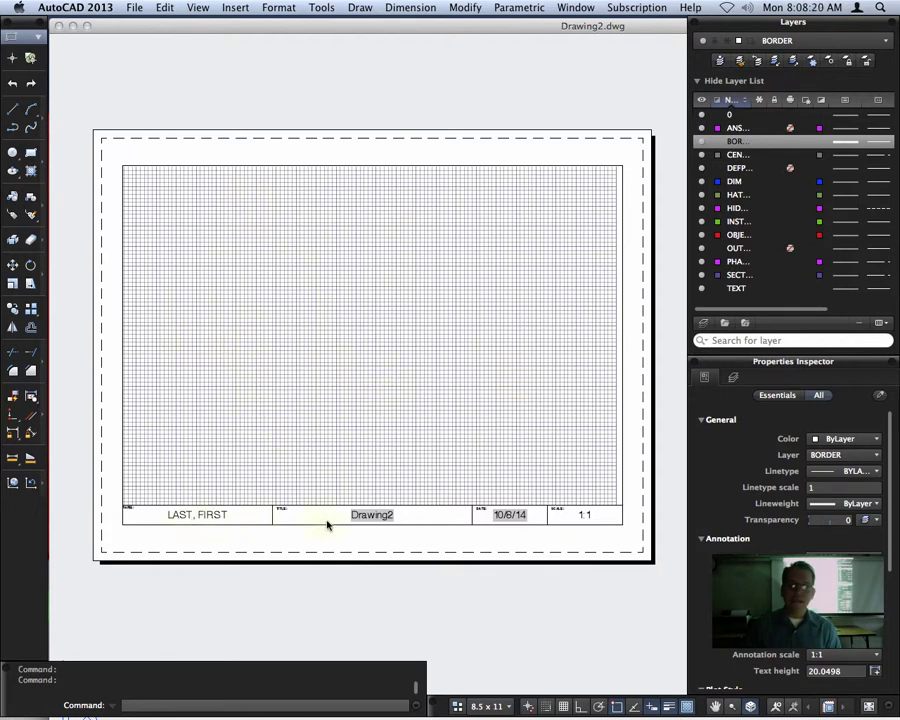
click(484, 706)
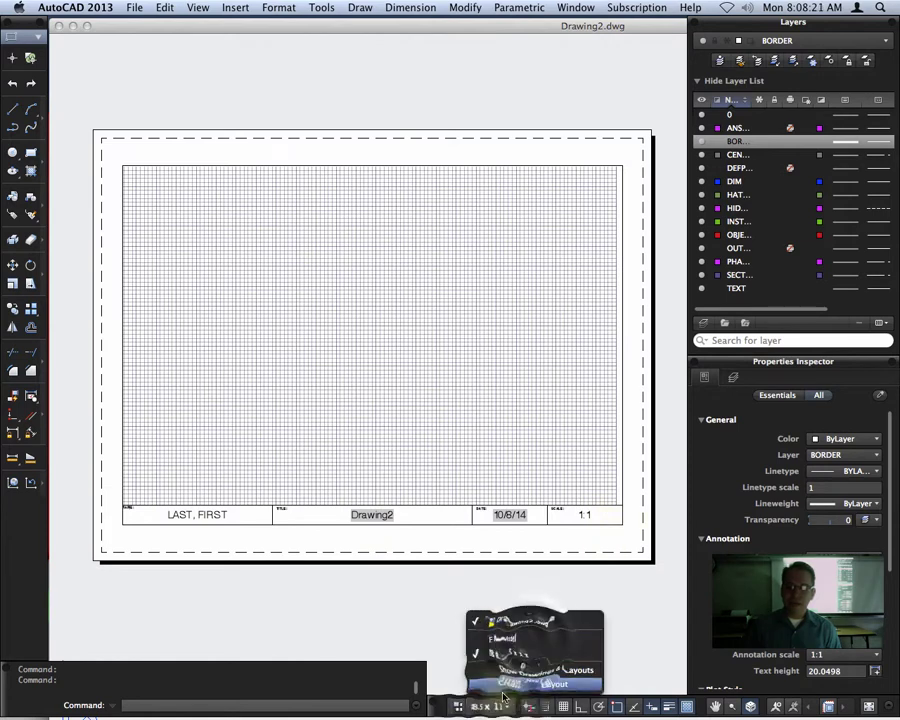
- Switch Drawing2 from the 8.5 x 11 layout to Model space
click(525, 638)
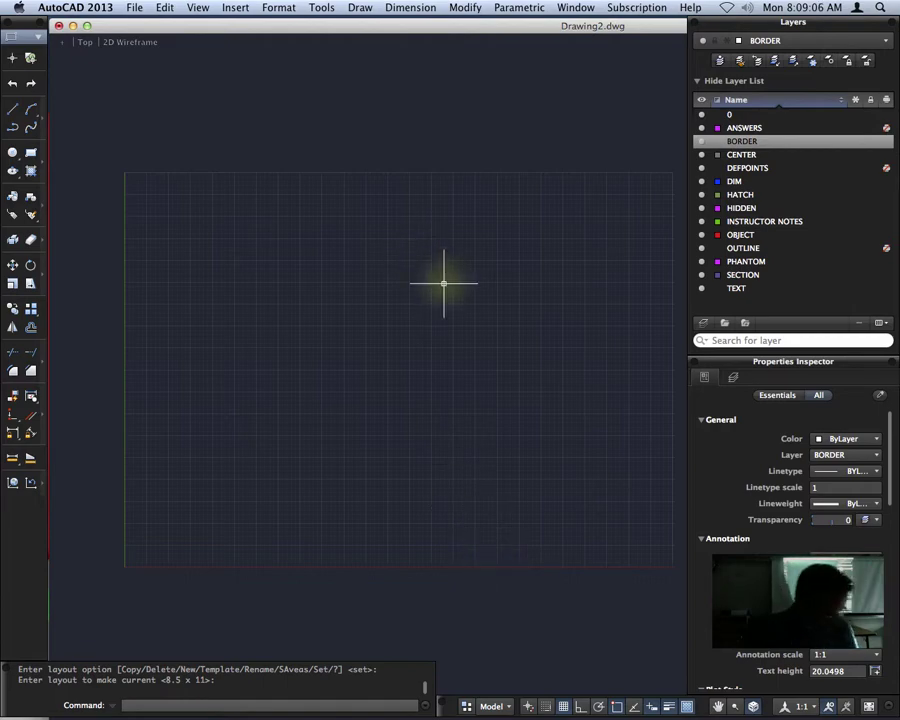
- Set units to Architectural, 0'-0 1/64" length precision and 0.000 angle precision
text(untis)
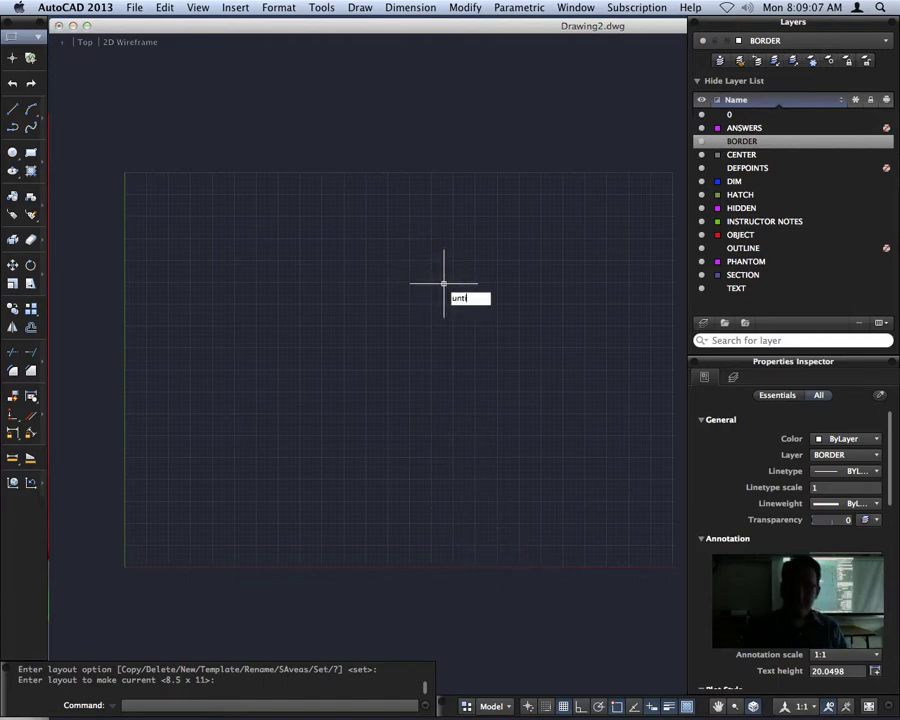
key(Return)
text(units)
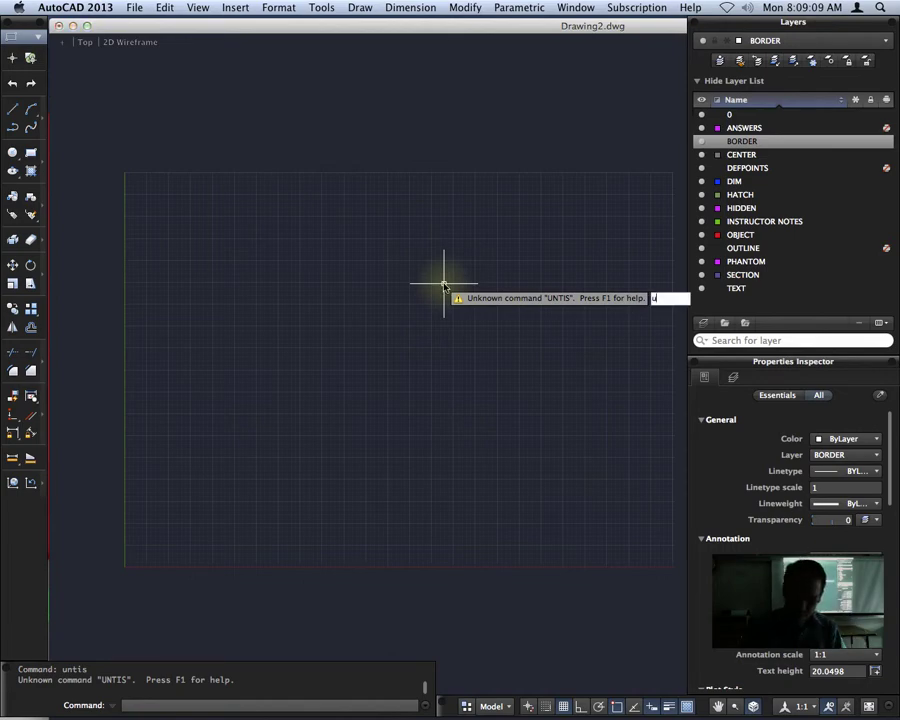
key(Return)
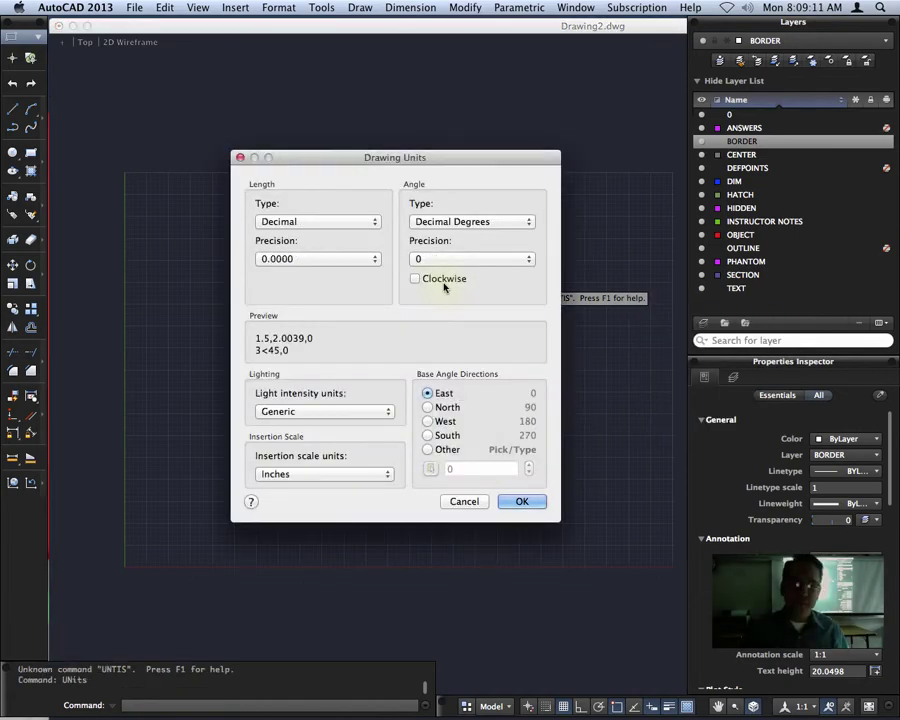
click(316, 220)
click(318, 212)
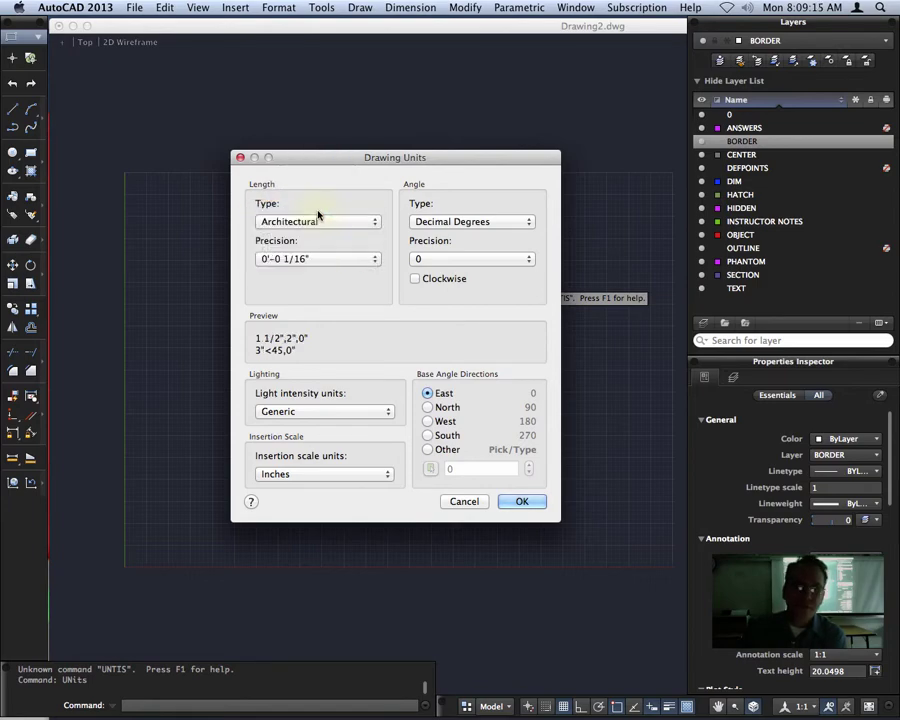
click(341, 257)
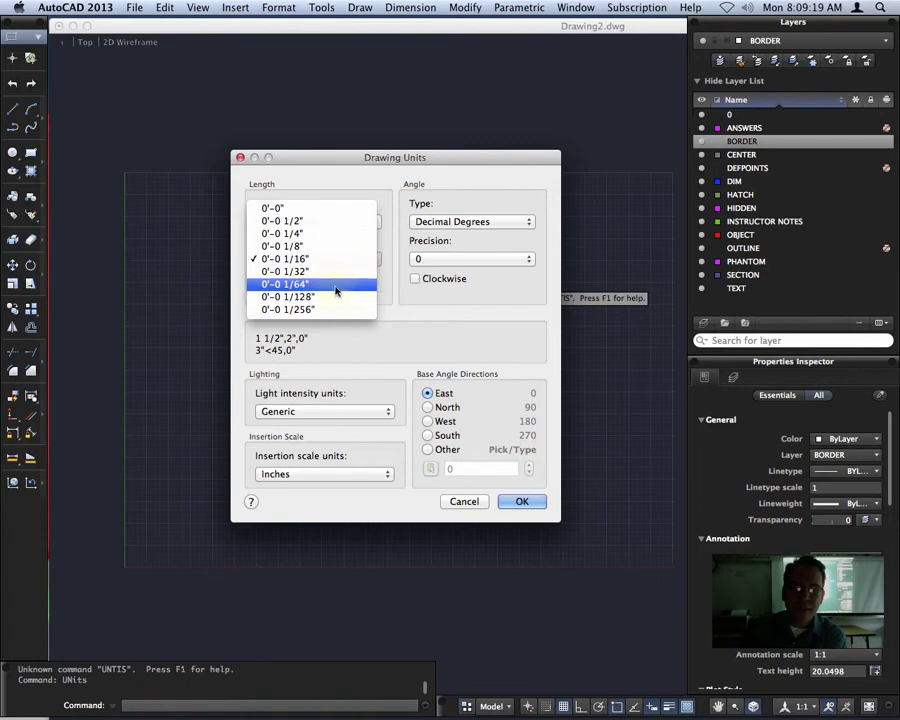
click(337, 285)
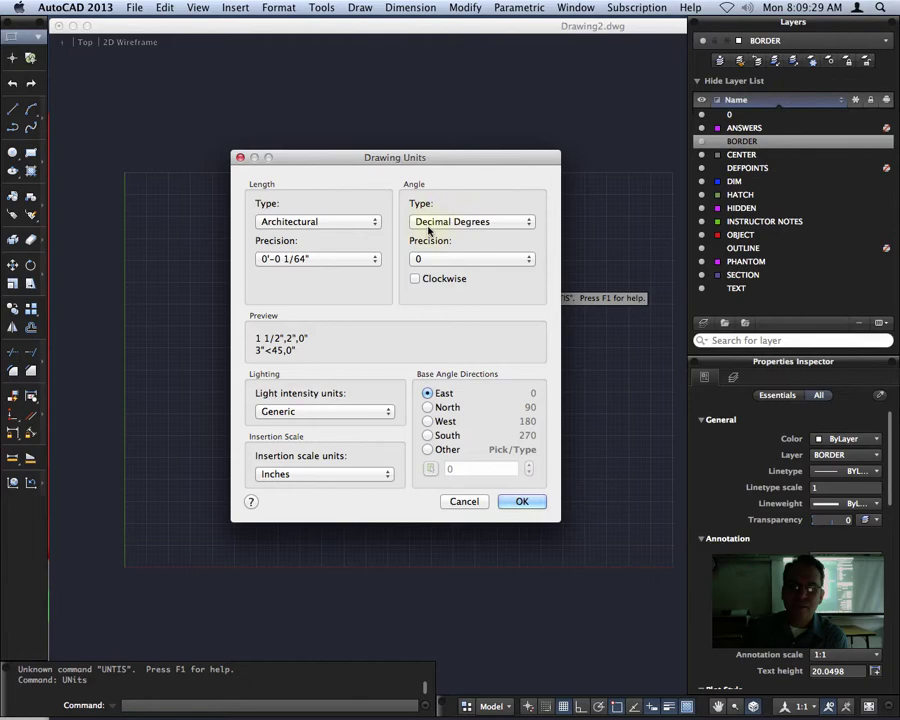
click(424, 260)
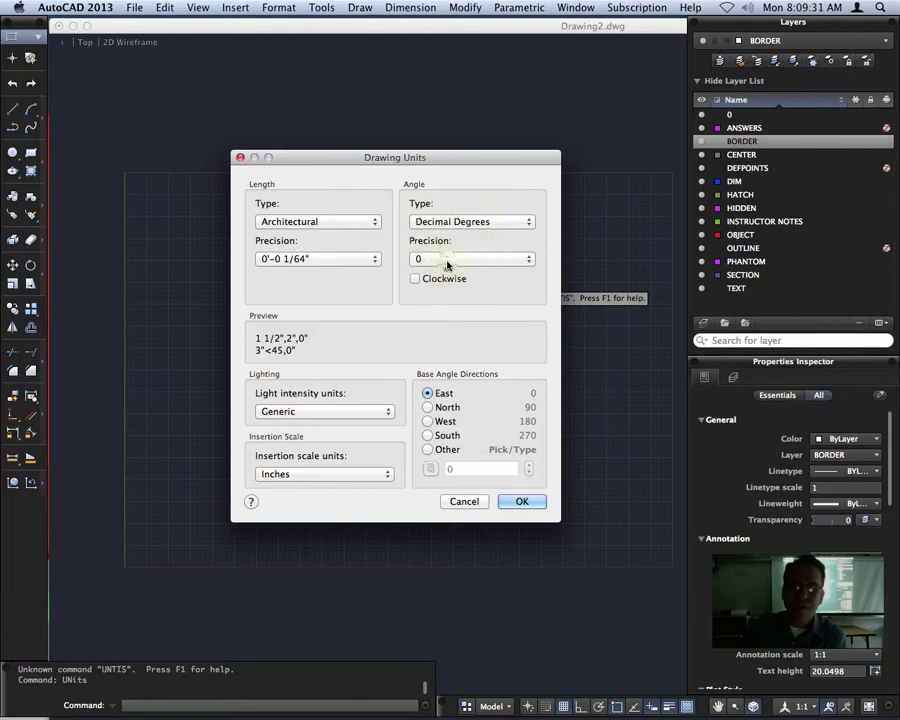
click(449, 259)
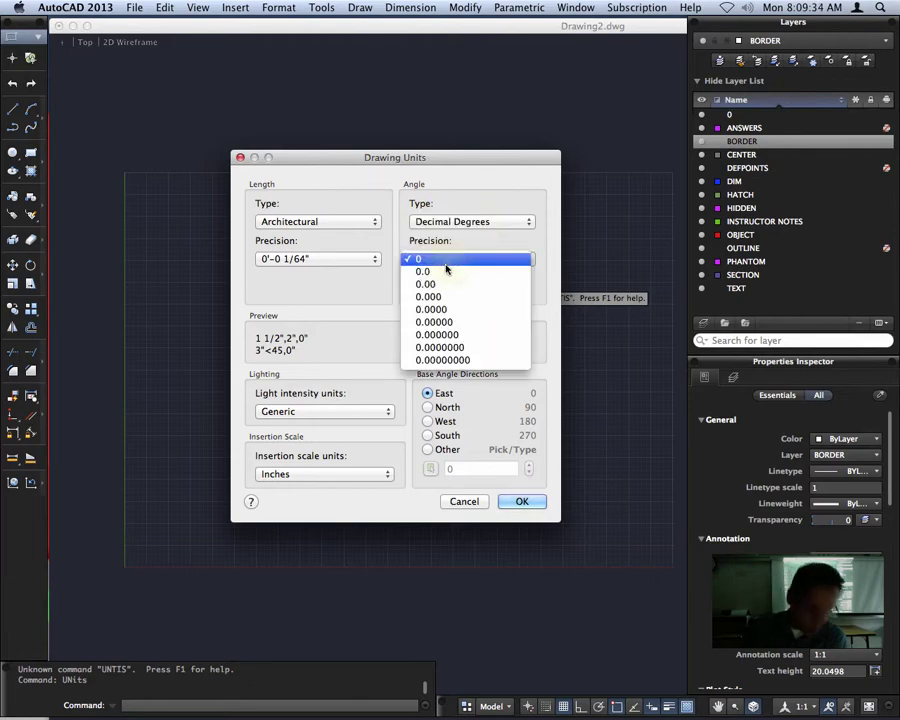
click(449, 298)
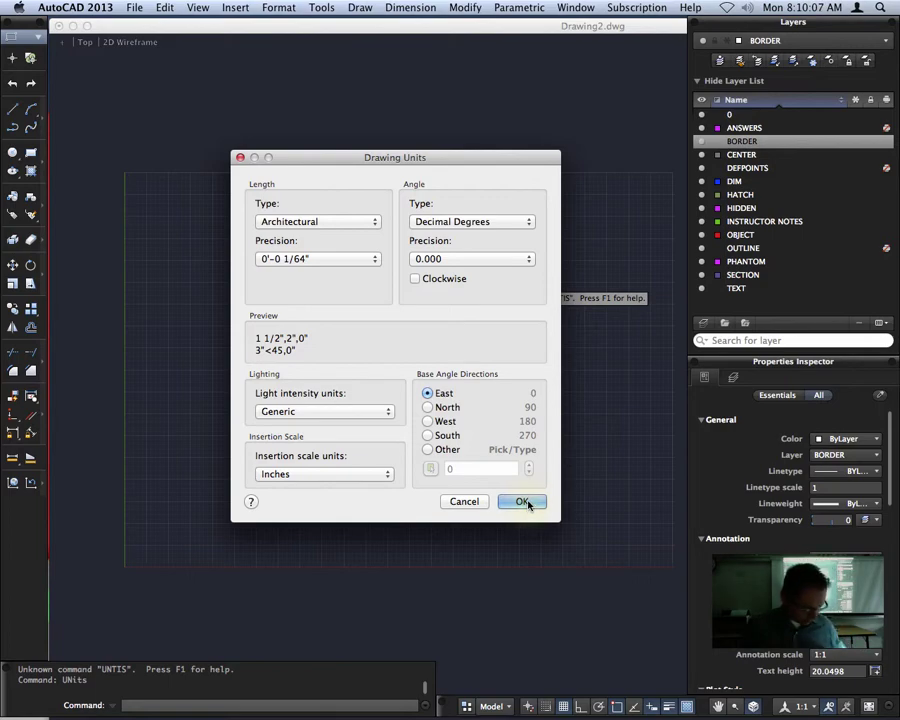
click(527, 503)
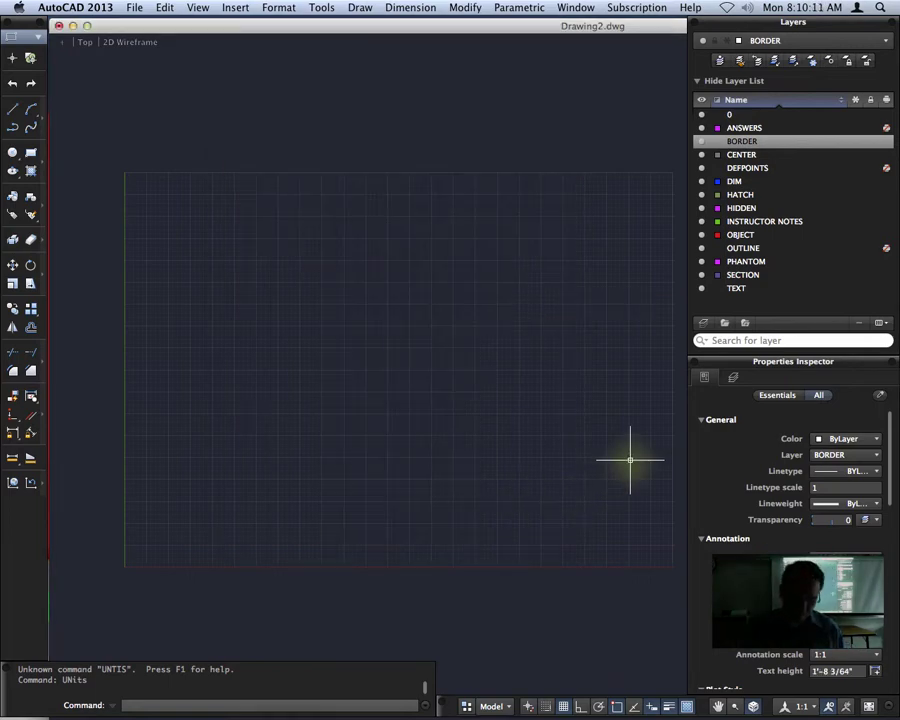
- Open the CLASS STYLE dimension style for editing on its Lines tab
text(d)
key(Return)
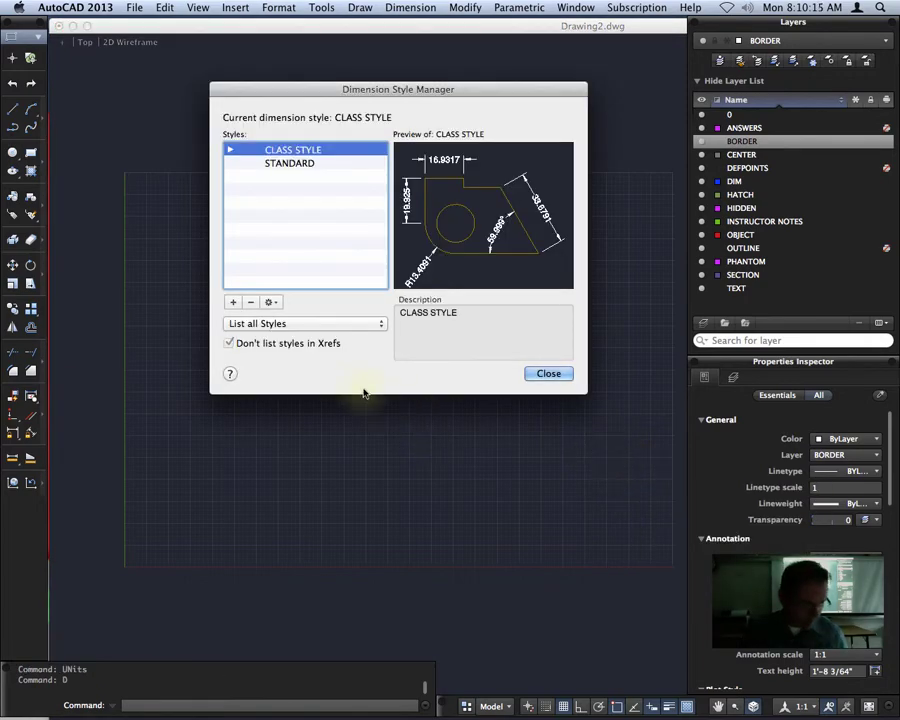
click(272, 302)
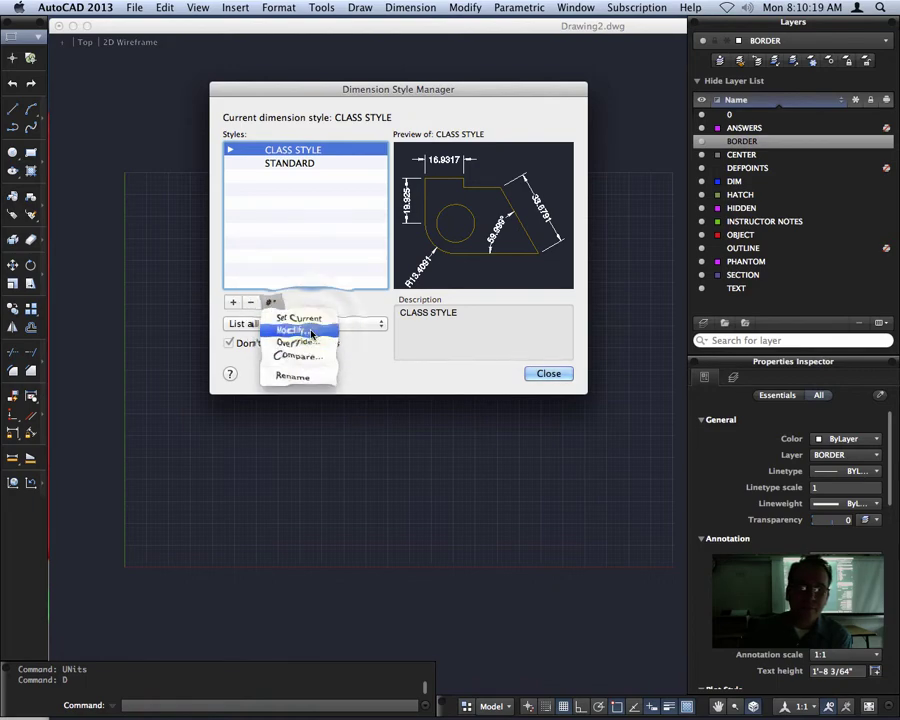
click(312, 328)
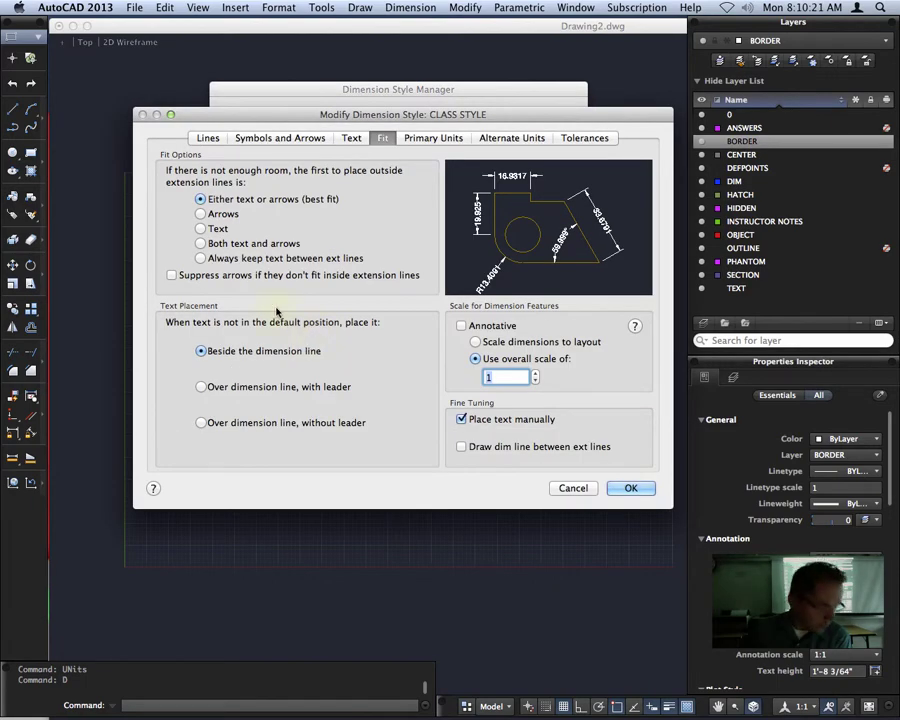
click(207, 139)
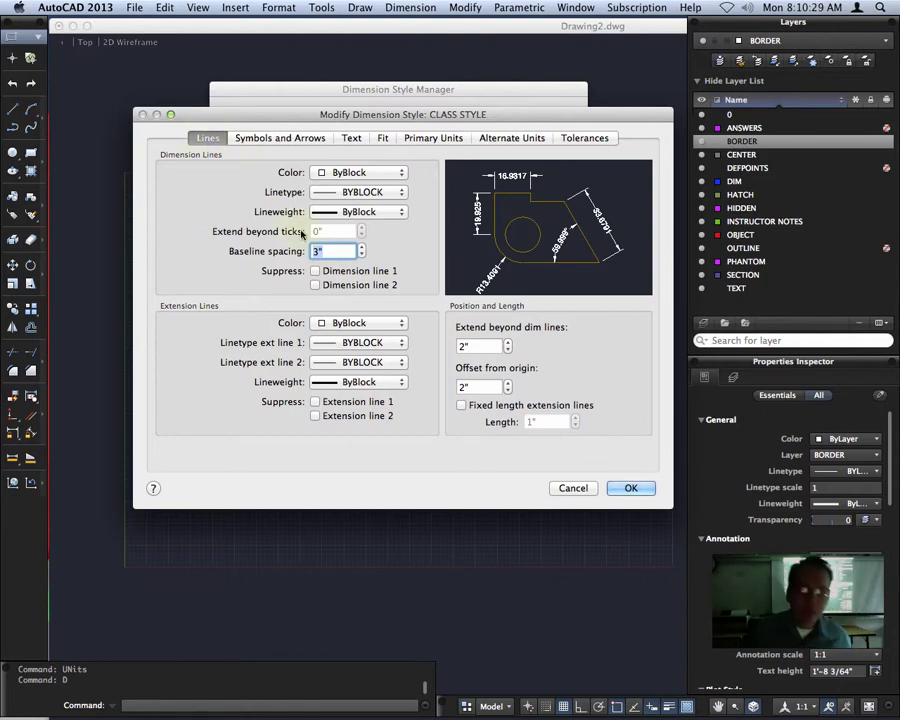
- Set baseline spacing, extend beyond dim lines and offset from origin to 5'
click(333, 251)
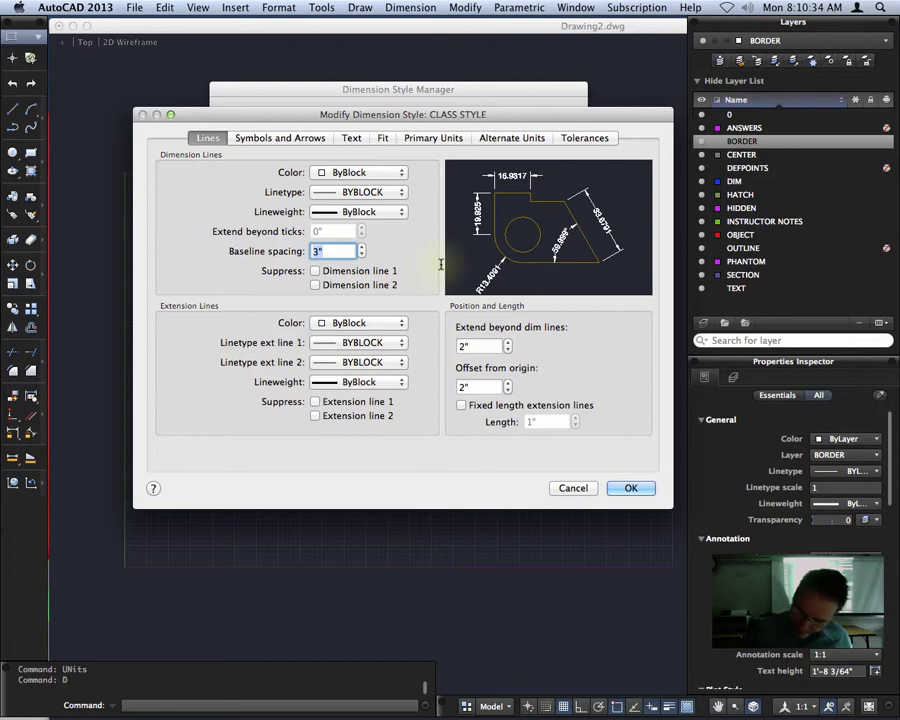
text(5)
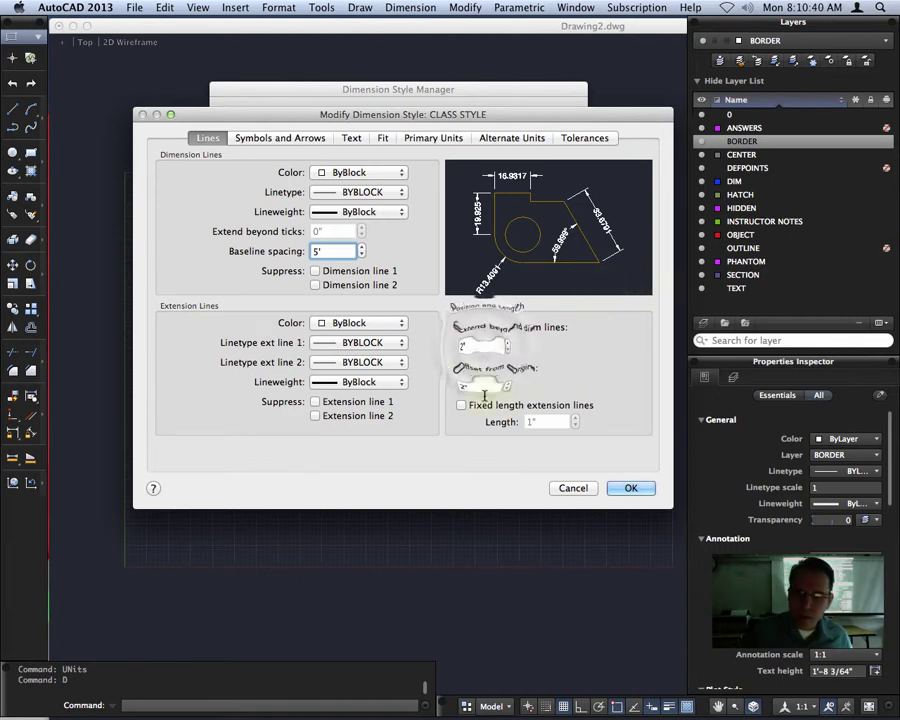
double_click(463, 345)
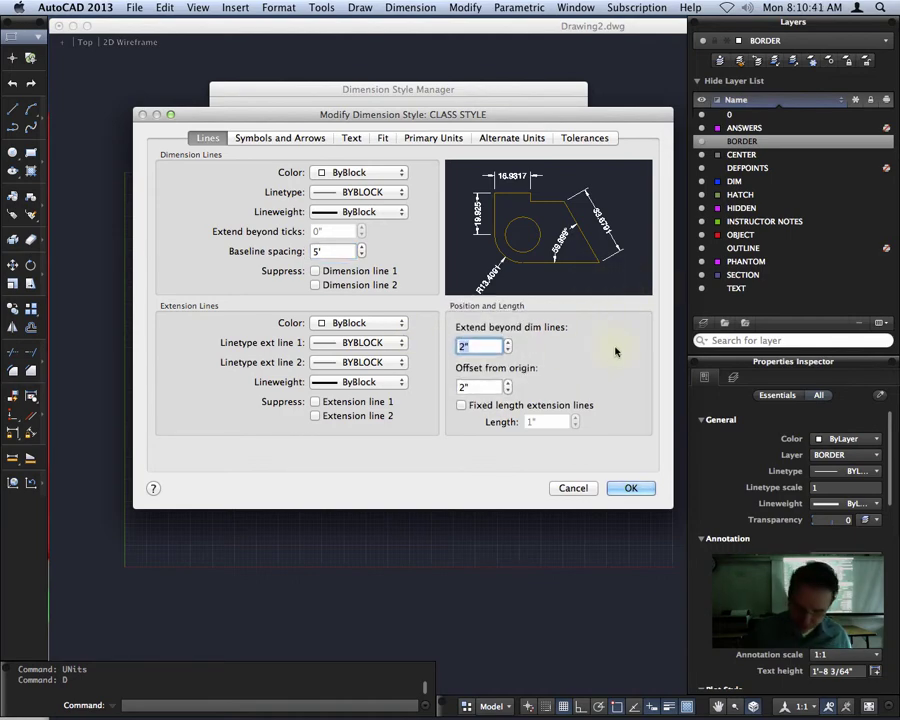
text(5)
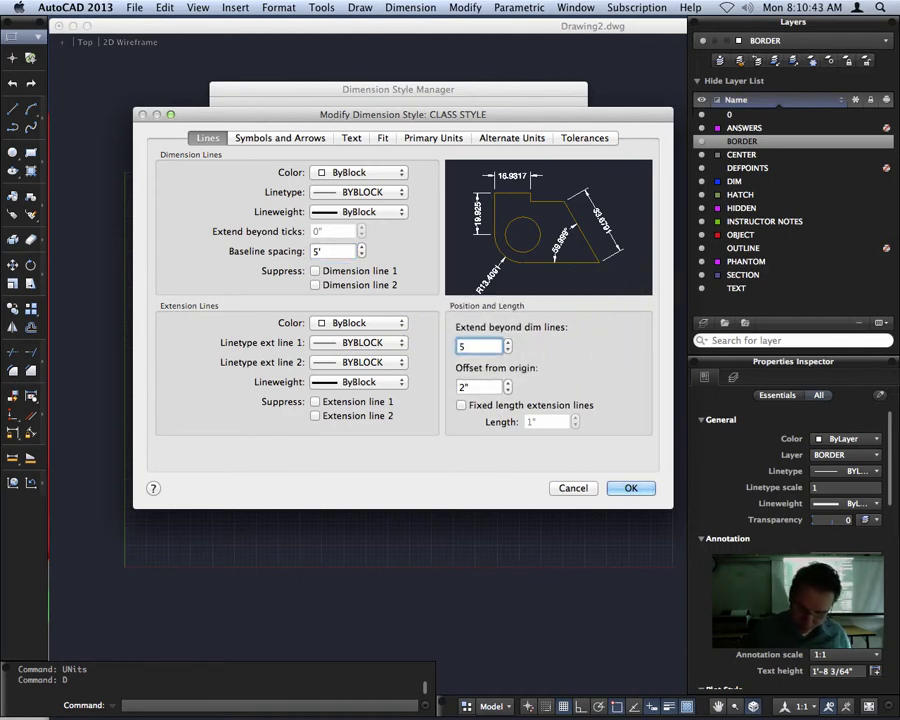
key(Tab)
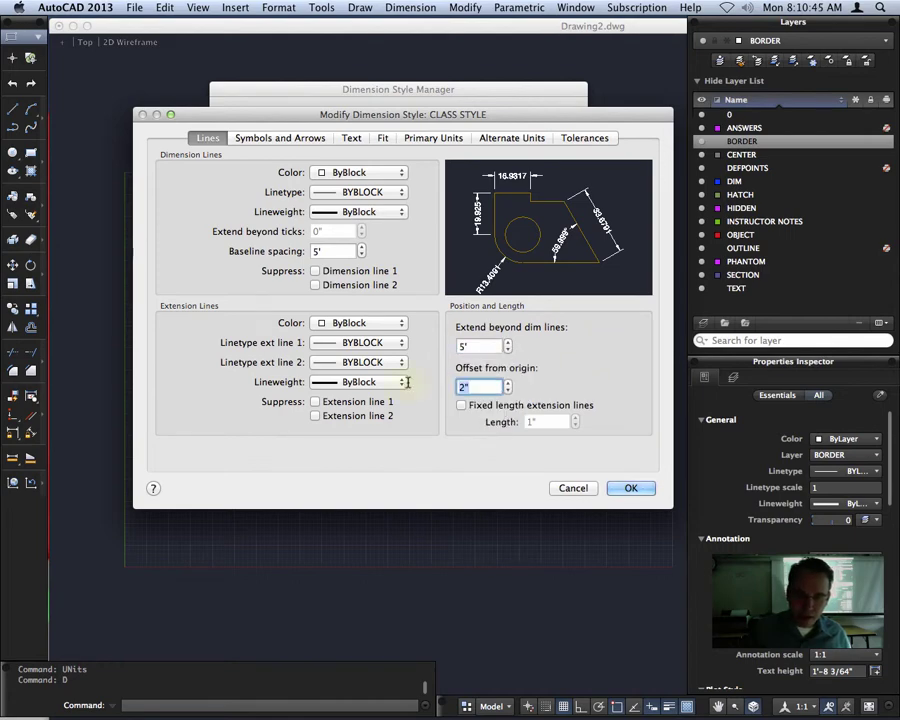
text(5)
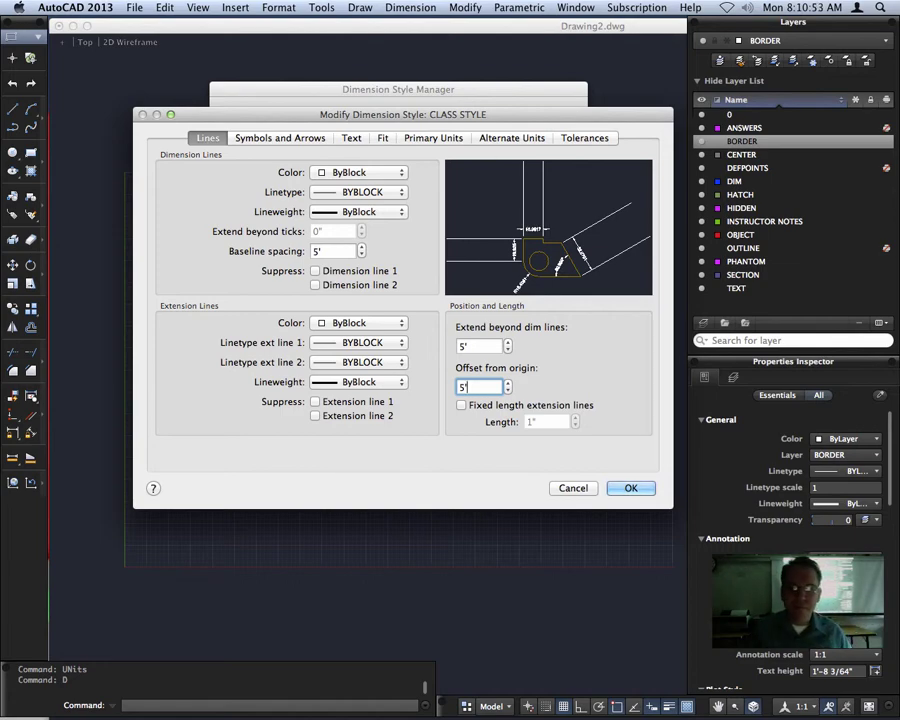
click(472, 345)
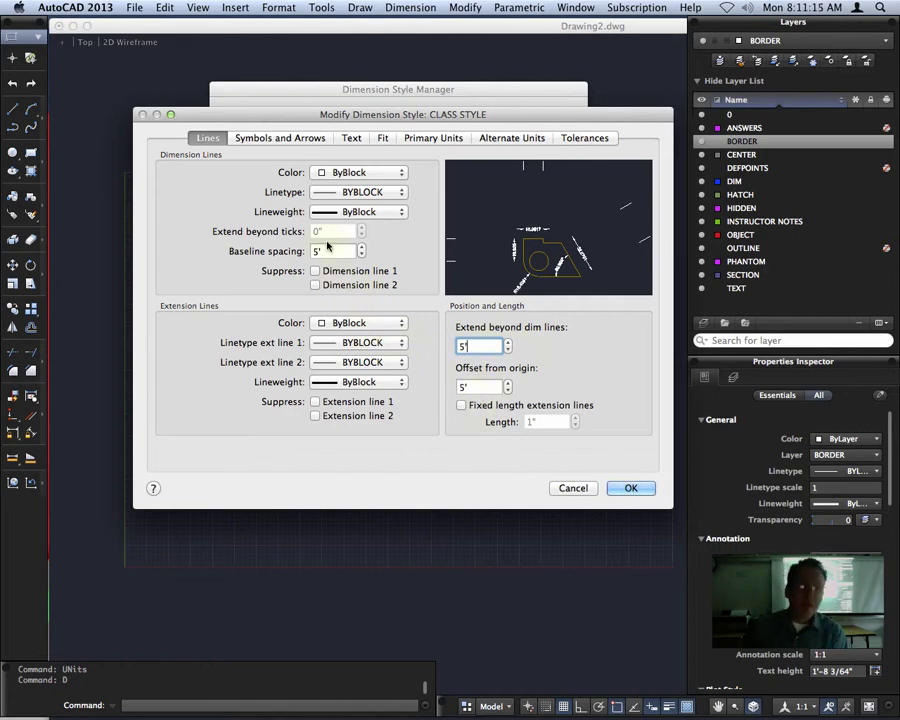
- Set break size 5, arrow size 5' and jog height factor 3 on Symbols and Arrows
click(281, 140)
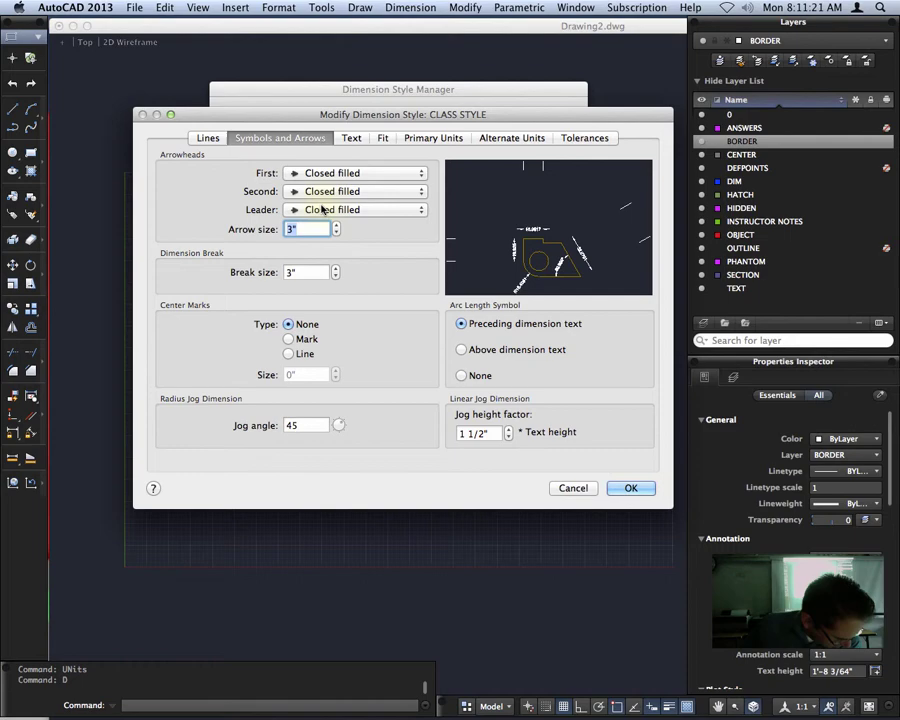
click(291, 276)
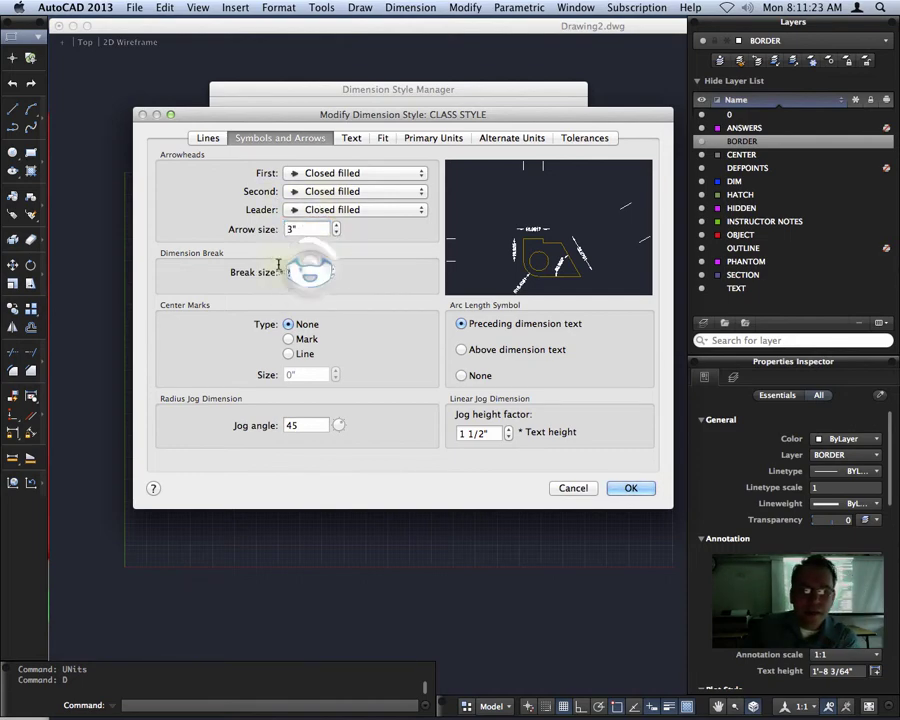
text(5)
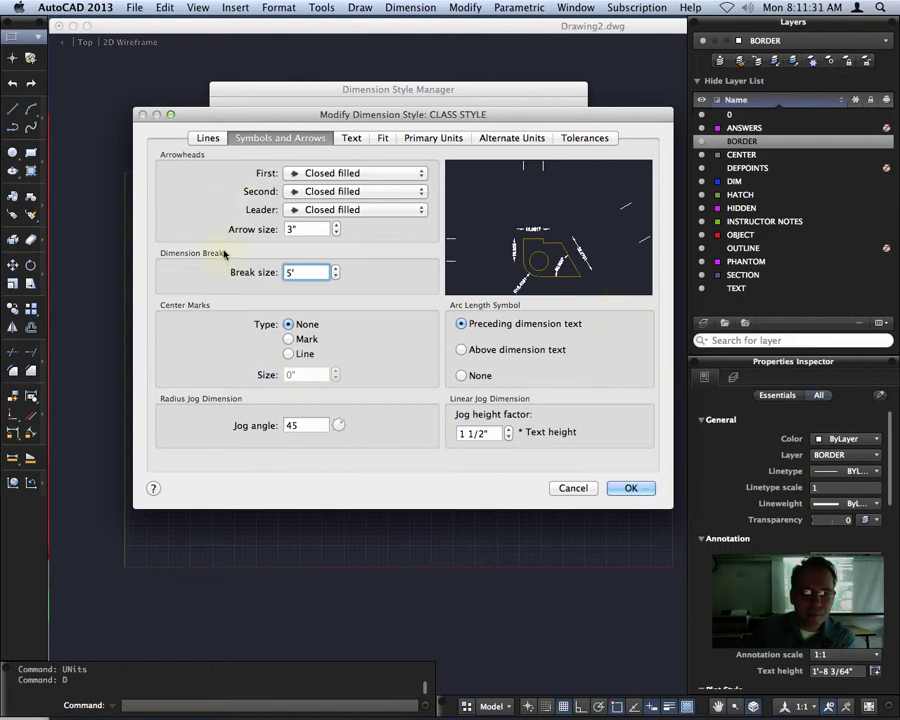
key(shift+Tab)
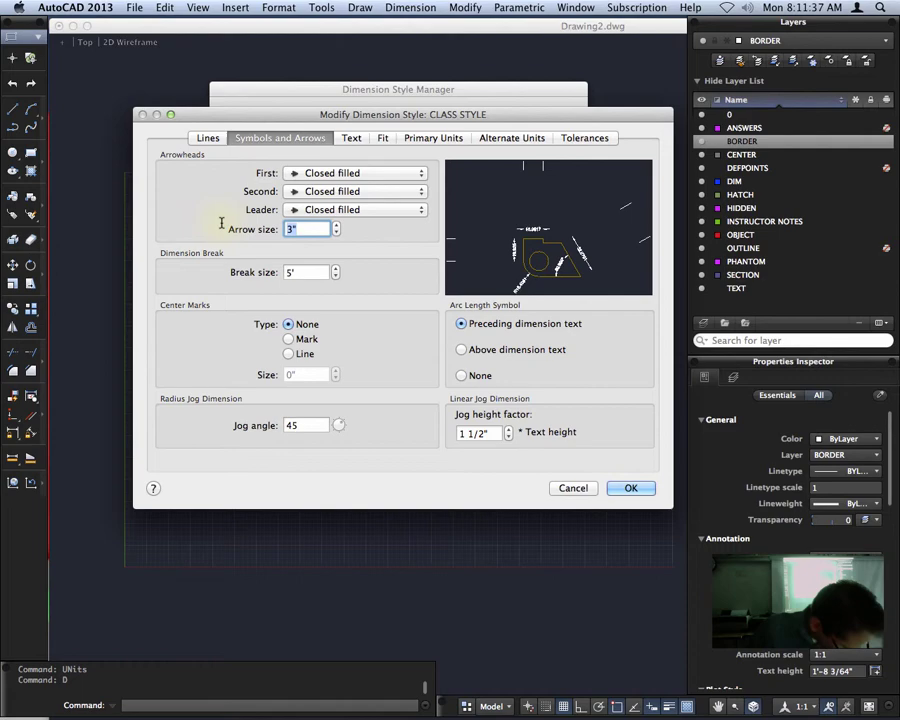
text(5)
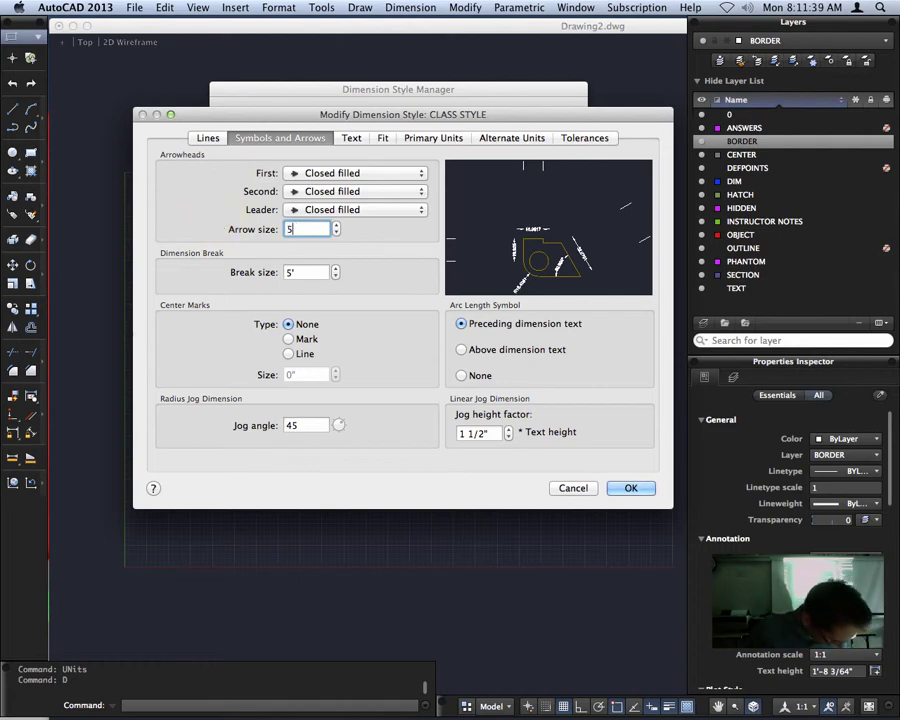
text(')
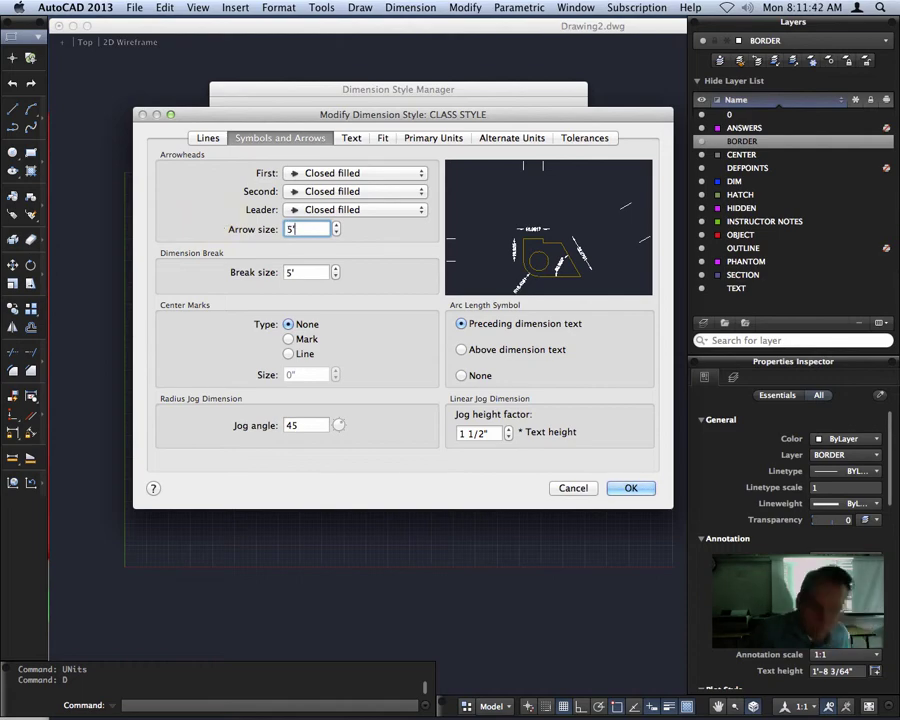
click(492, 433)
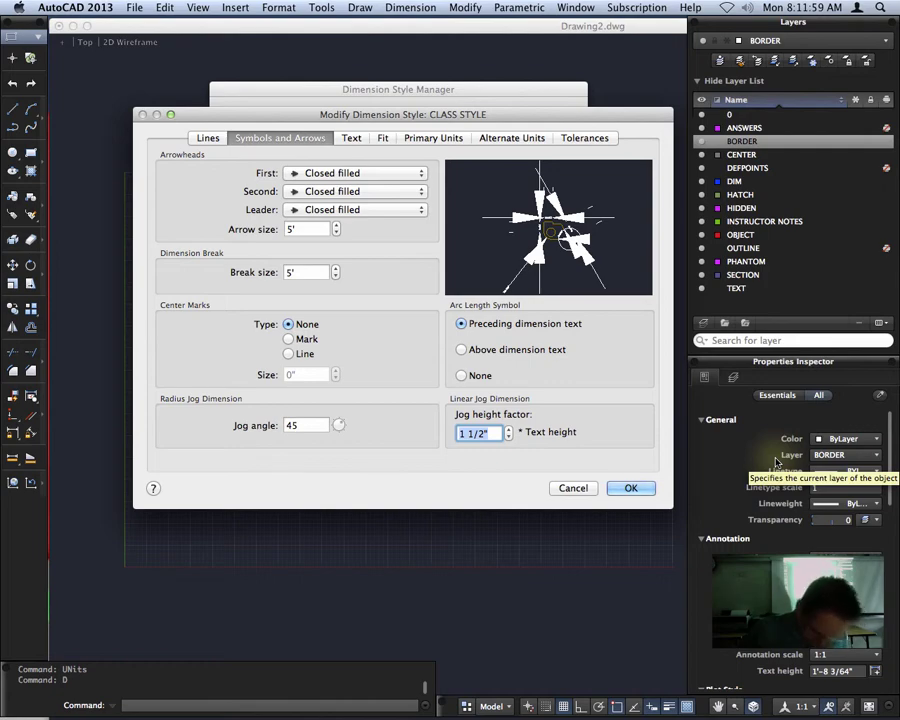
text(3)
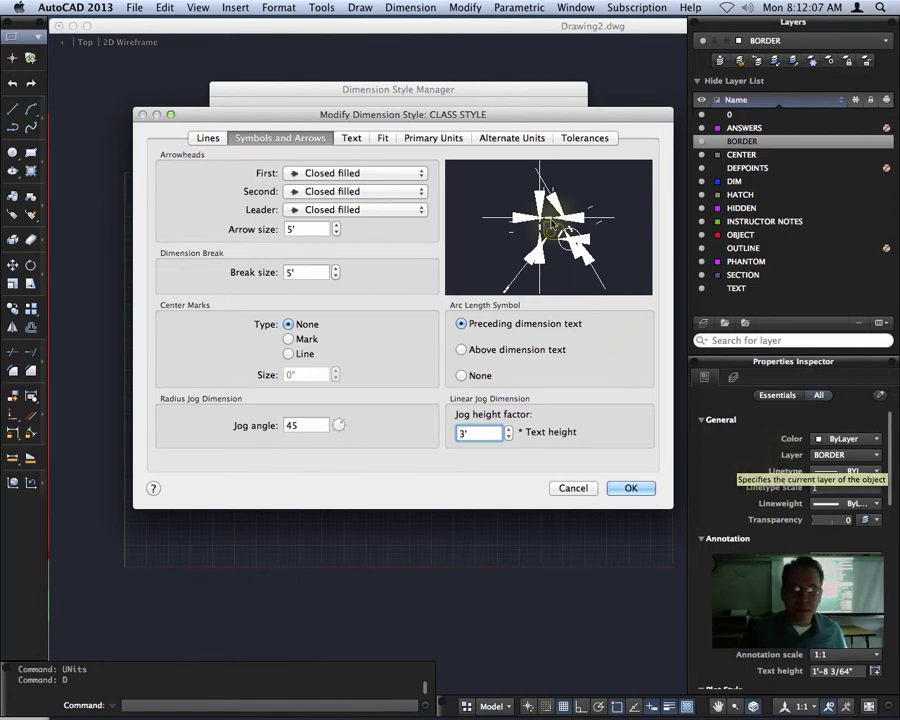
click(351, 138)
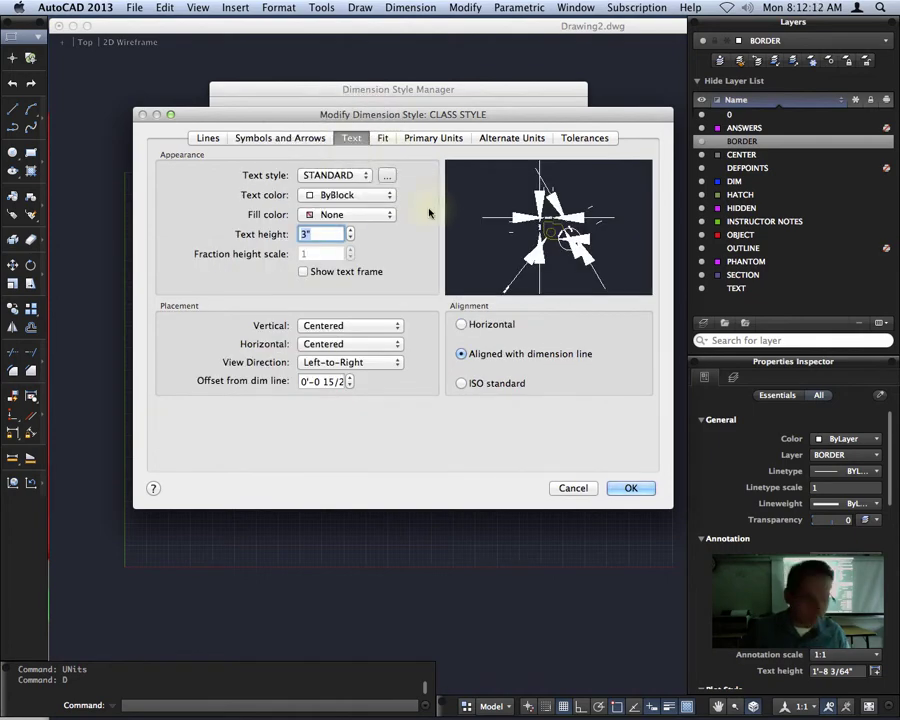
- Set text height 5, offset from dim line 5, and ISO standard text alignment
click(322, 233)
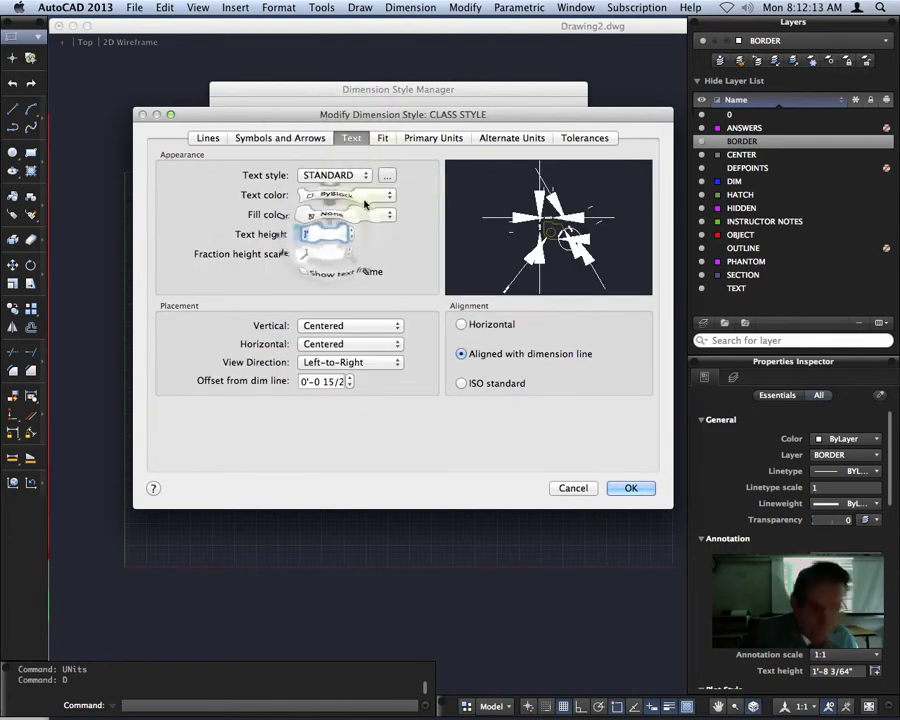
text(5)
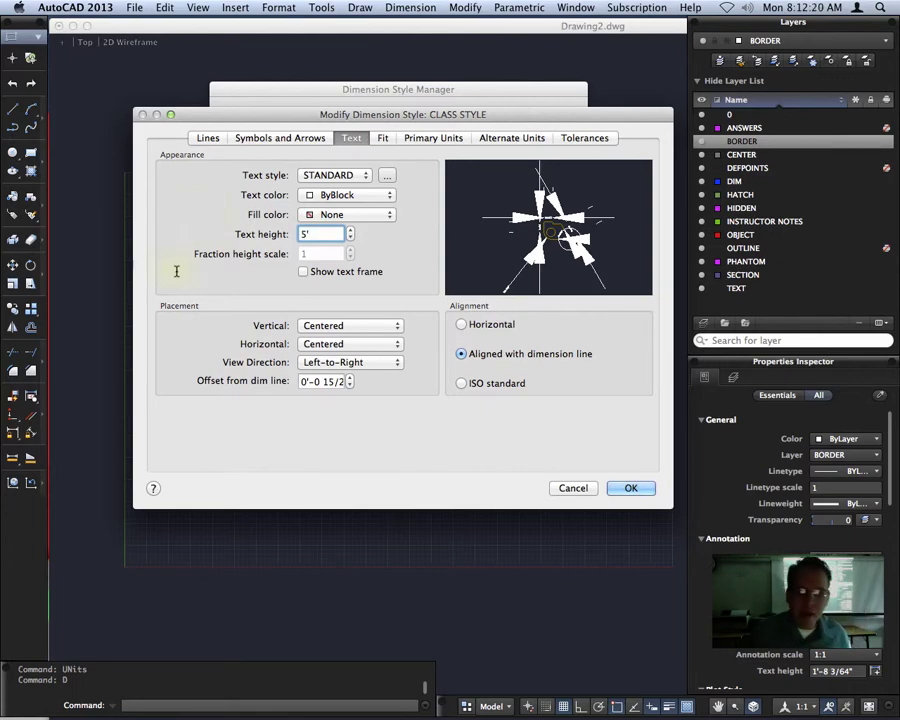
click(310, 381)
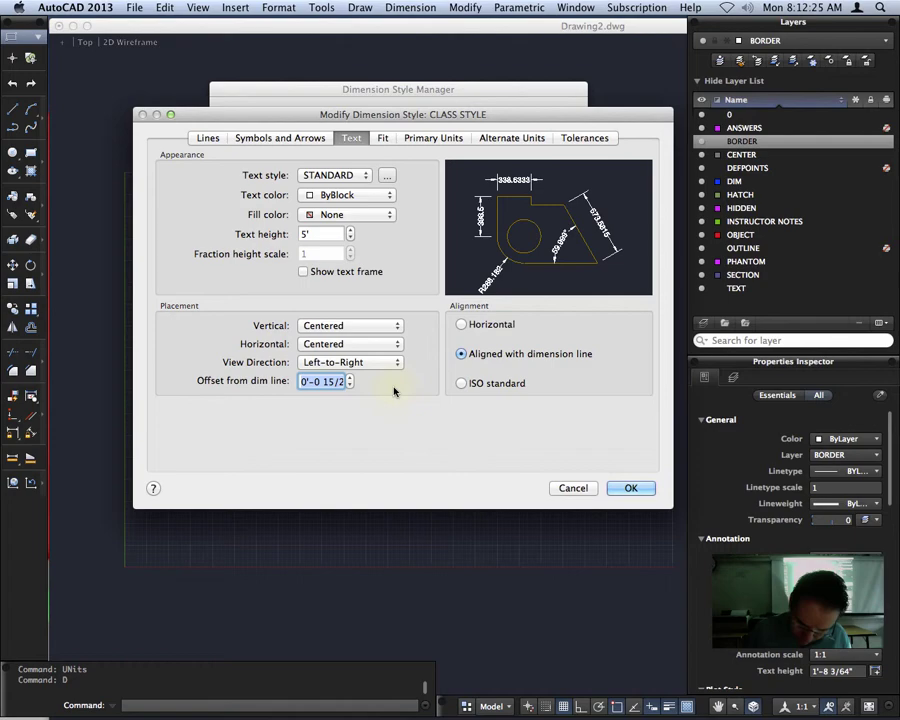
text(5)
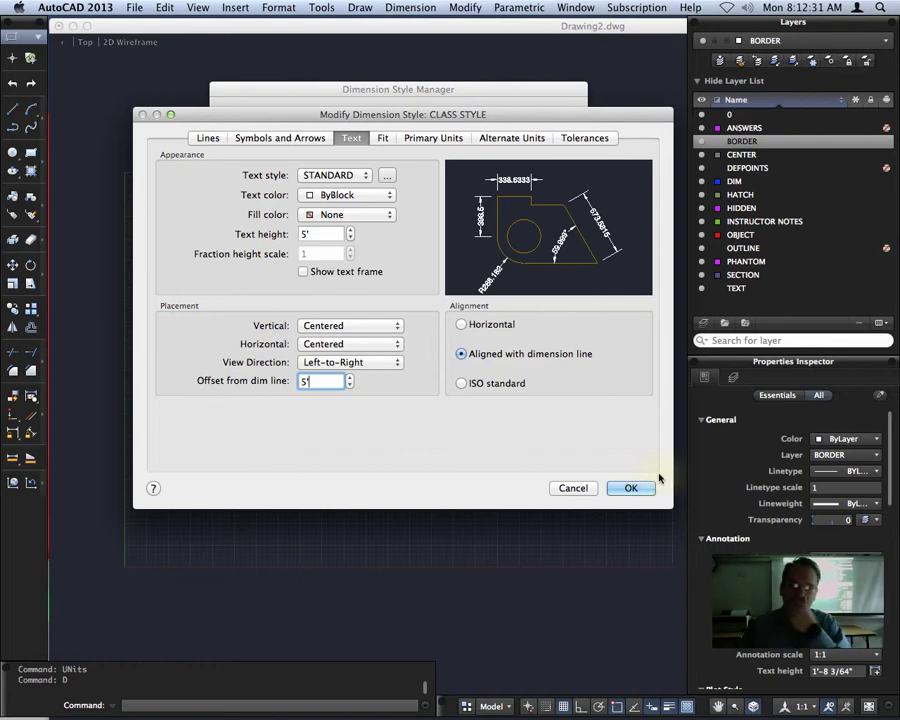
click(461, 384)
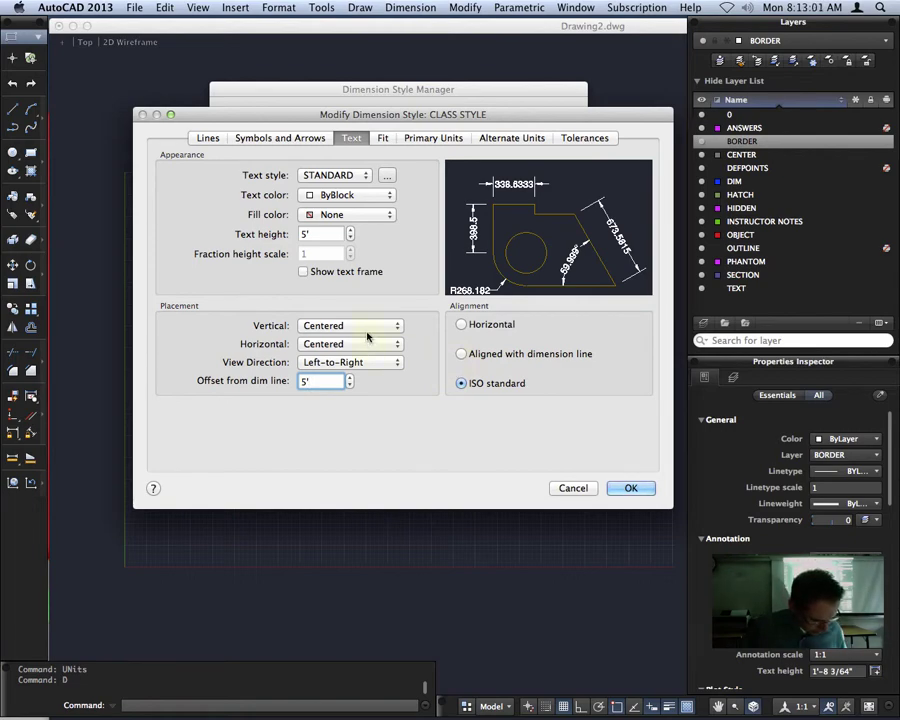
click(388, 139)
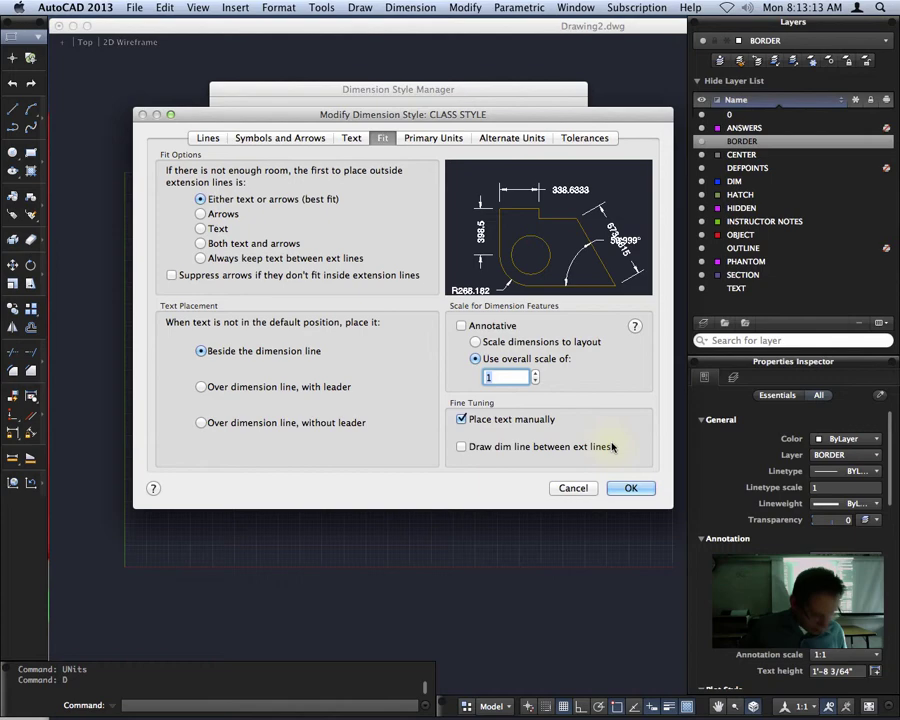
click(389, 132)
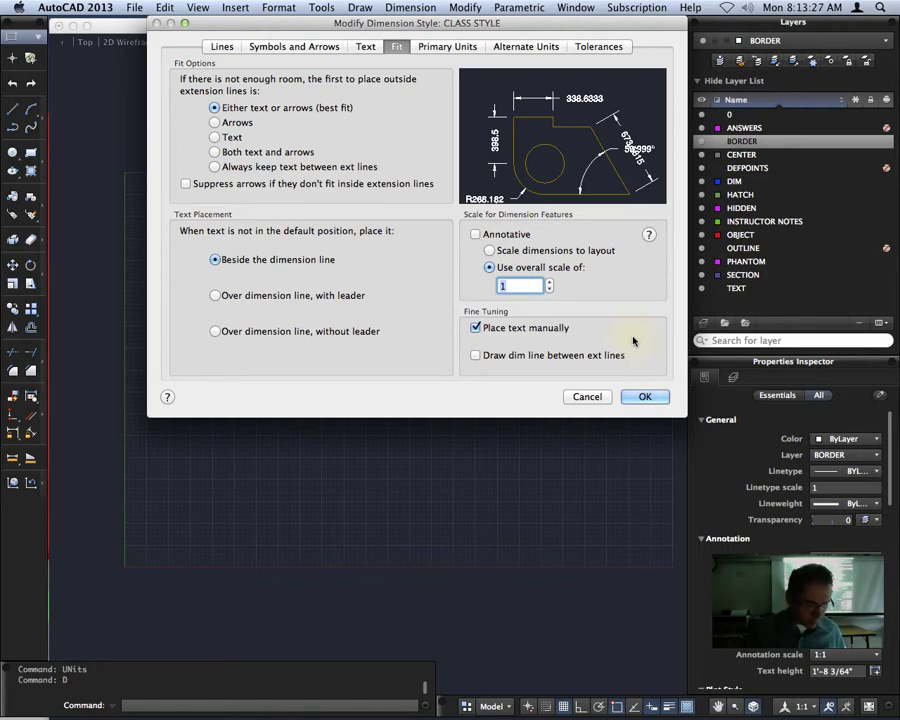
- Set Primary Units format to Architectural with 0'-0 1/64" precision
click(447, 47)
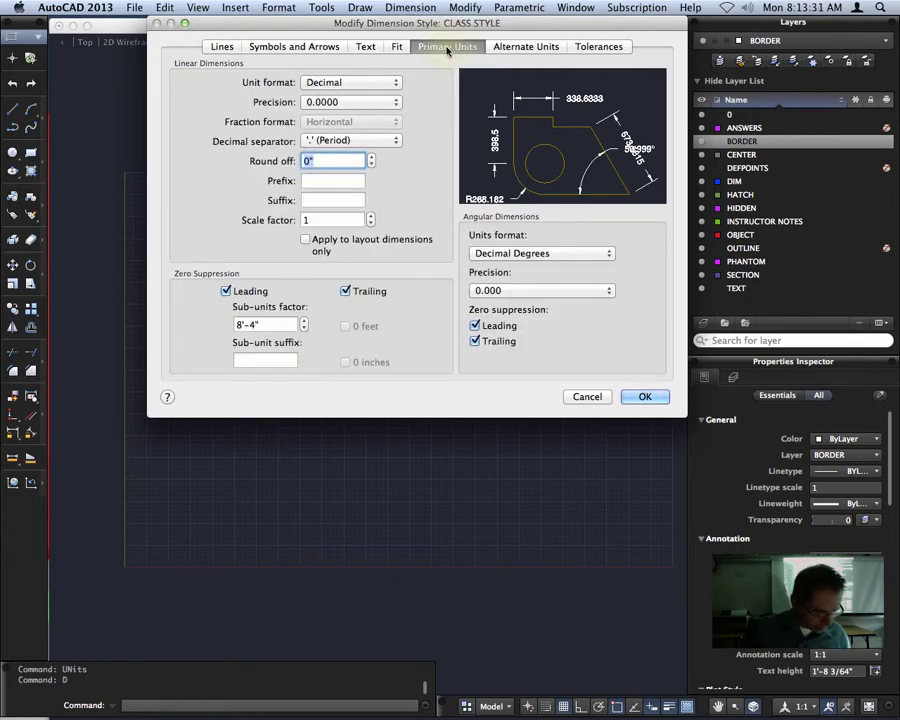
click(347, 82)
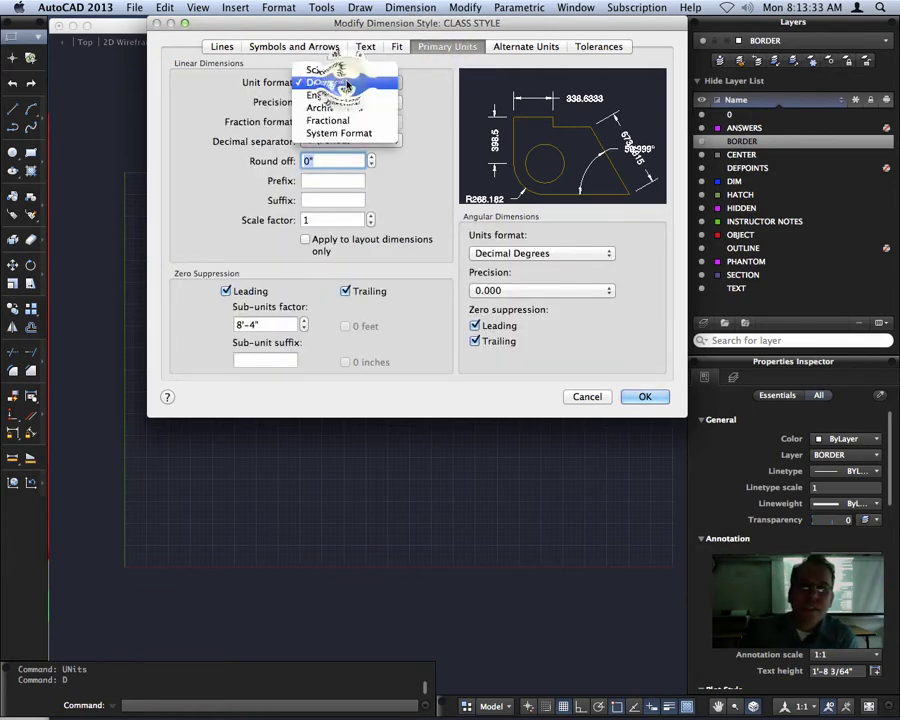
click(372, 107)
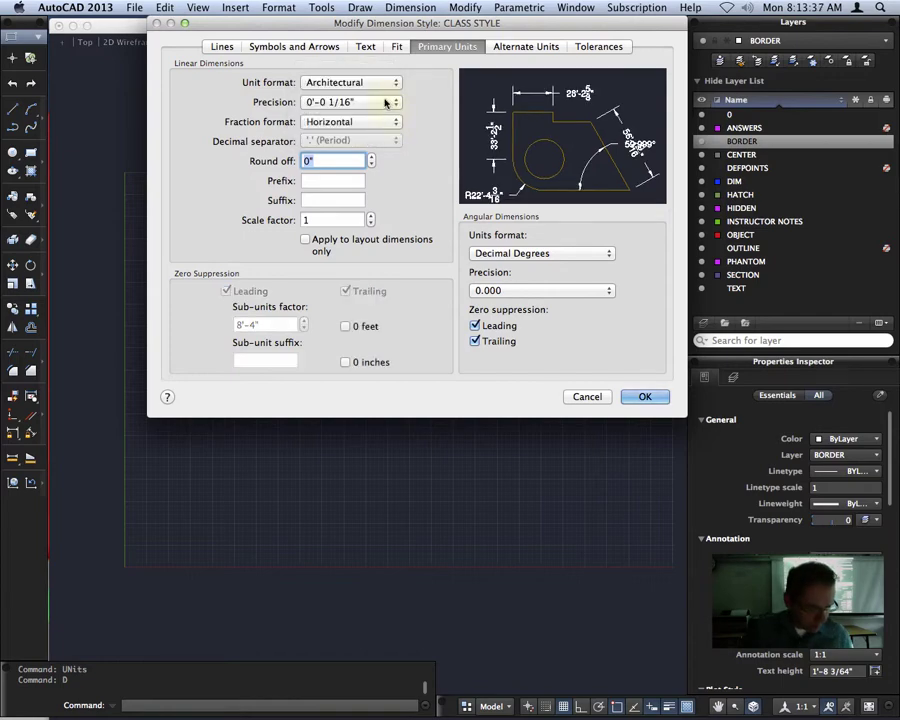
click(385, 102)
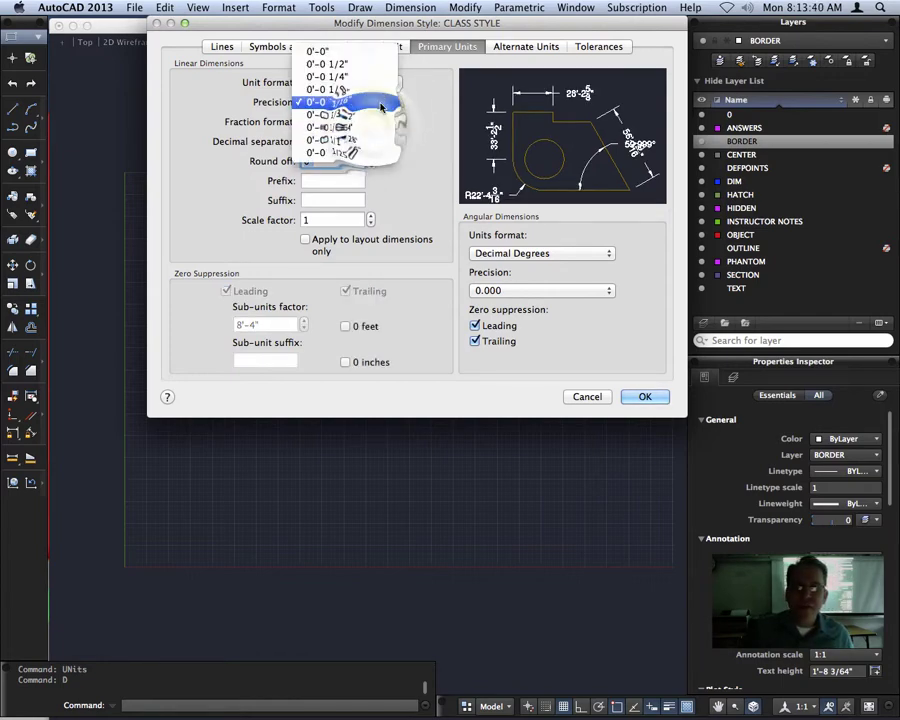
click(372, 128)
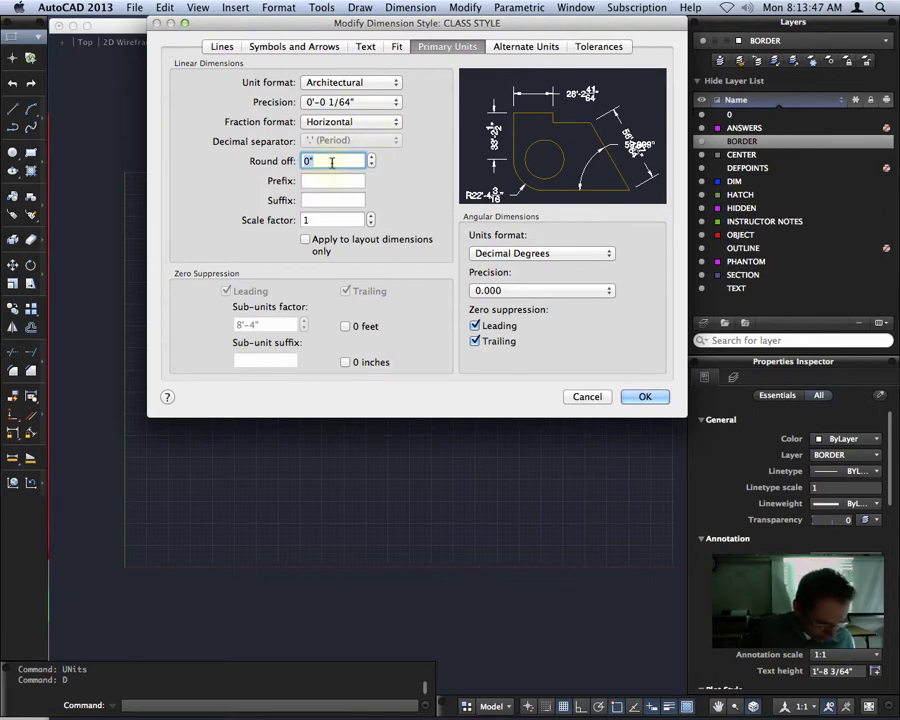
click(335, 220)
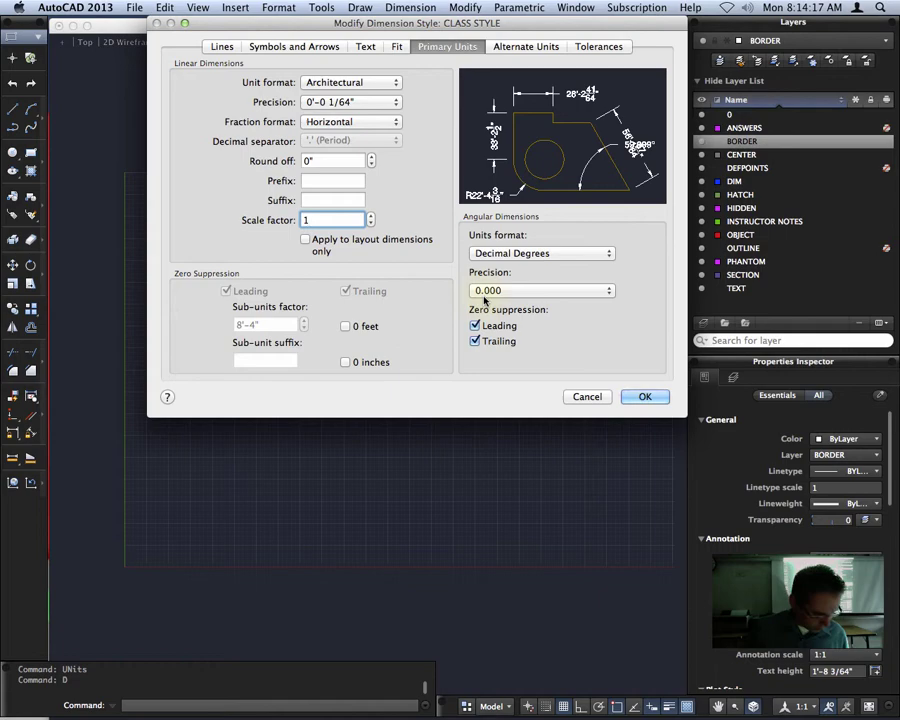
- Toggle Display alternate units on and back off, leaving alternate units disabled
click(524, 47)
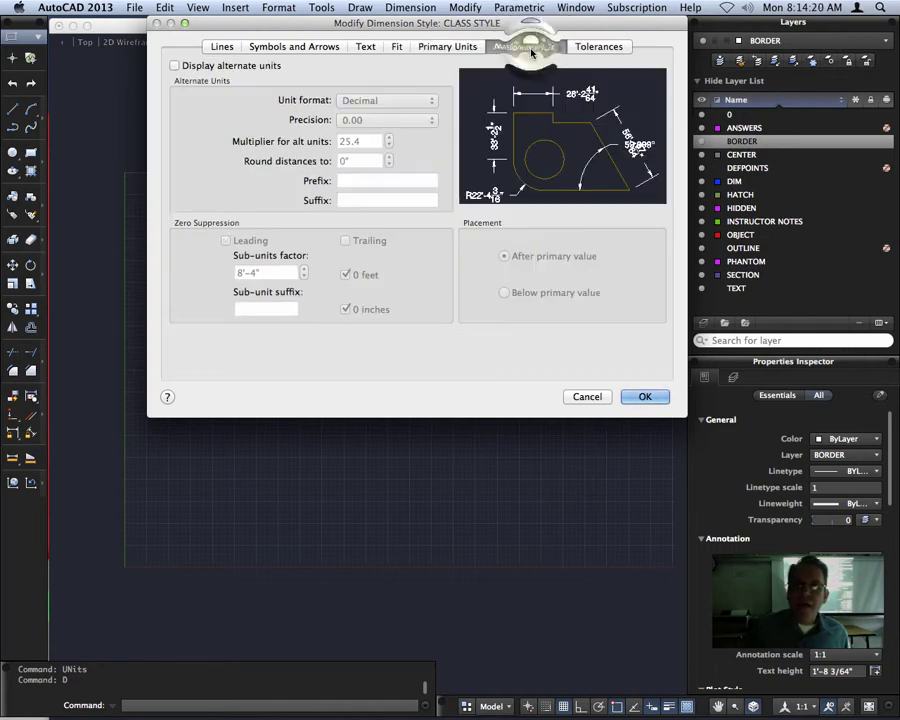
click(174, 65)
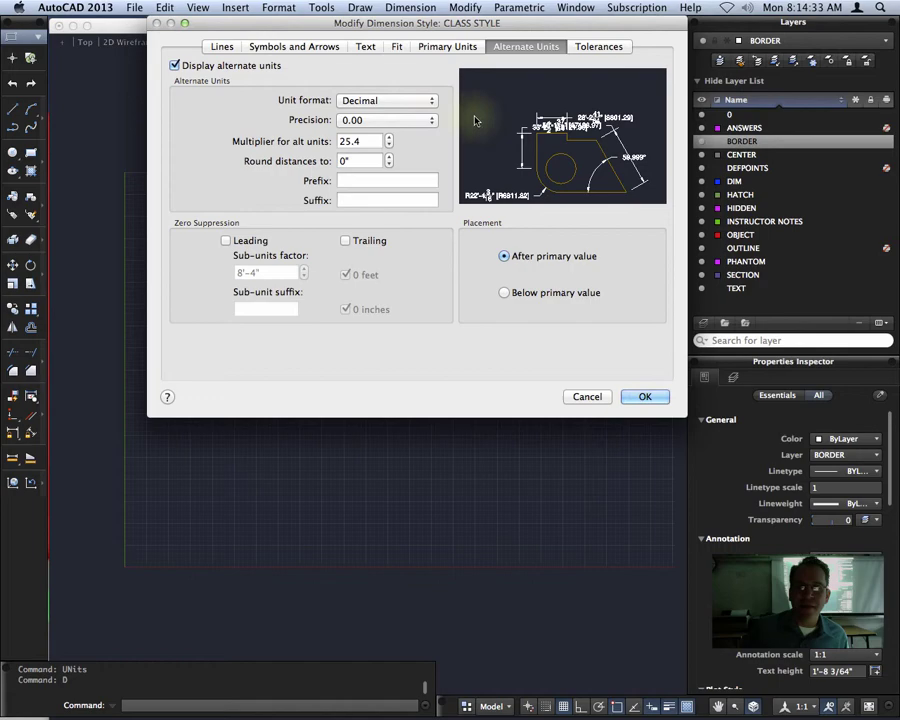
click(175, 65)
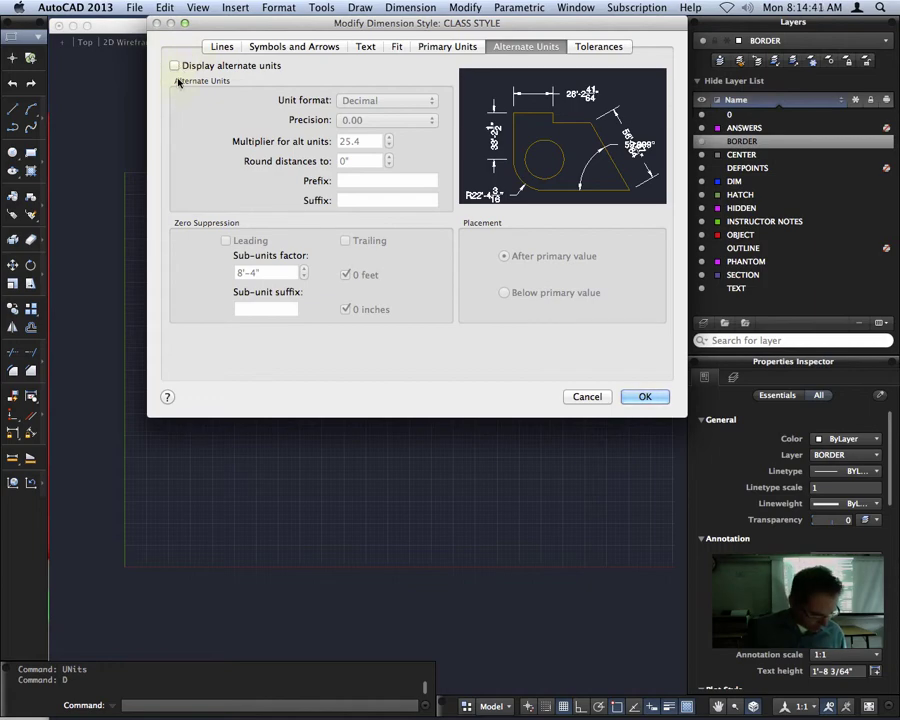
click(590, 48)
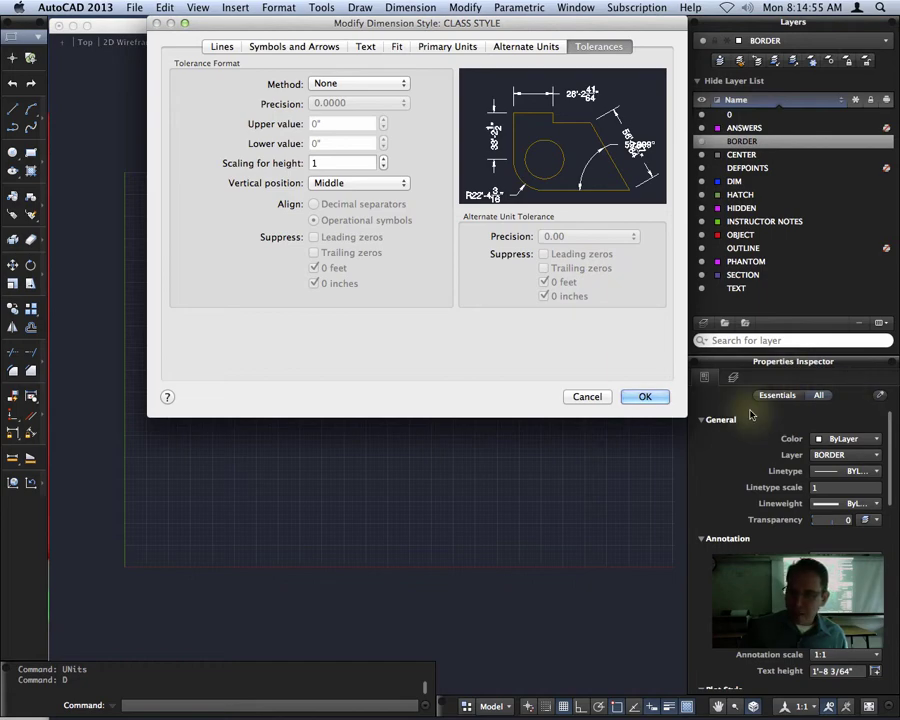
- Confirm the CLASS STYLE edits, exit the Dimension Style Manager, and make the 8.5 x 11 layout current
click(646, 397)
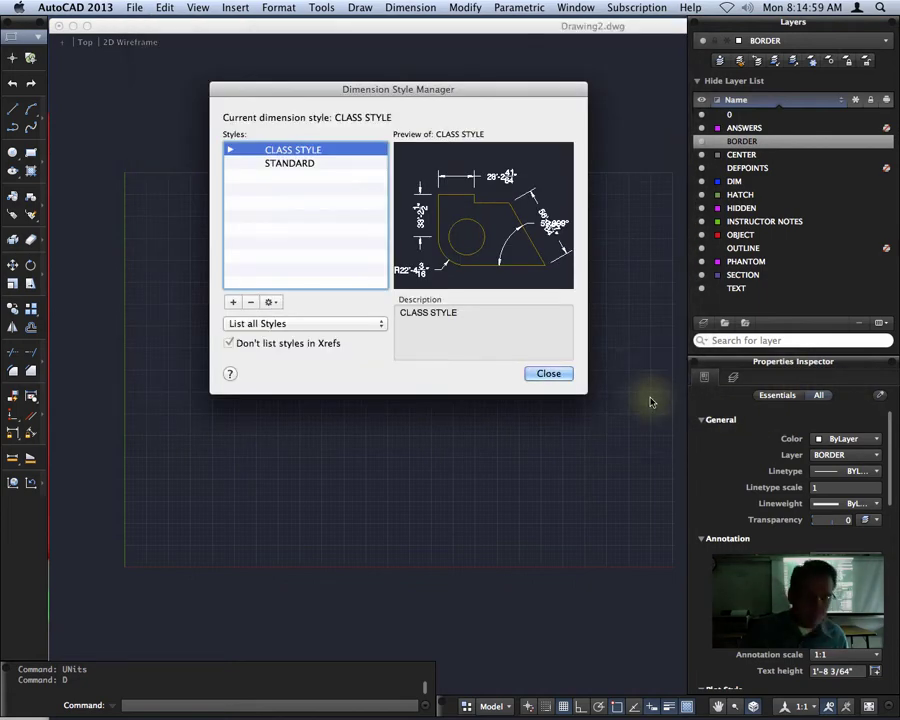
click(552, 374)
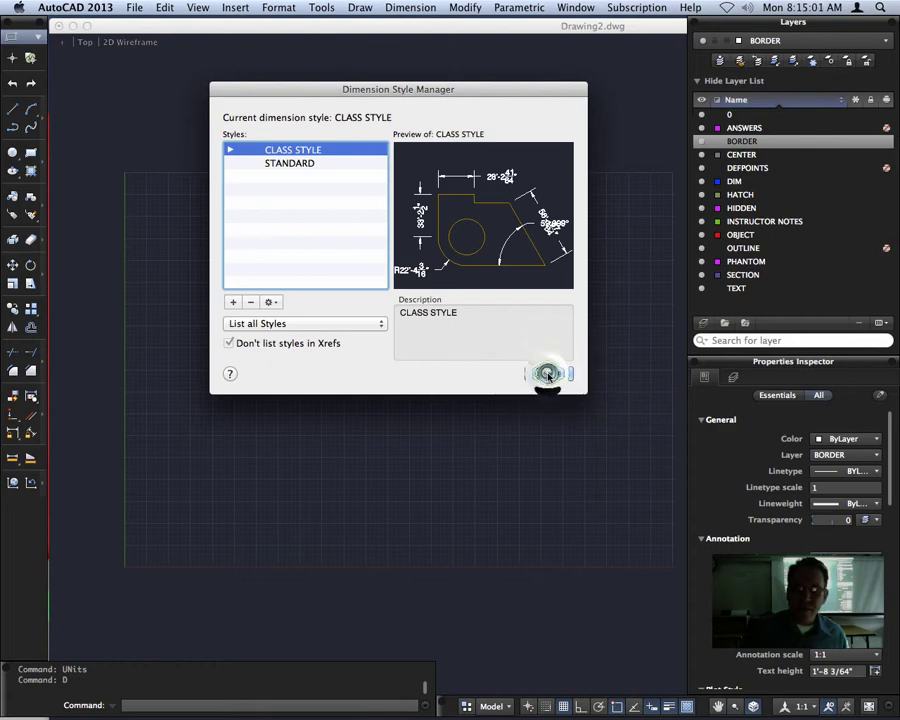
click(493, 706)
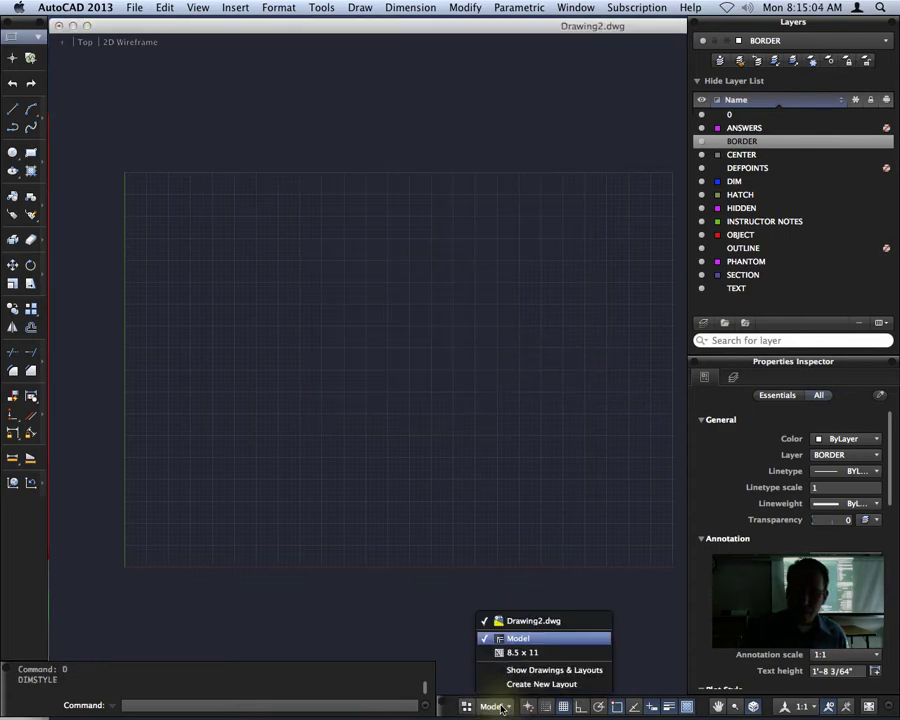
click(550, 654)
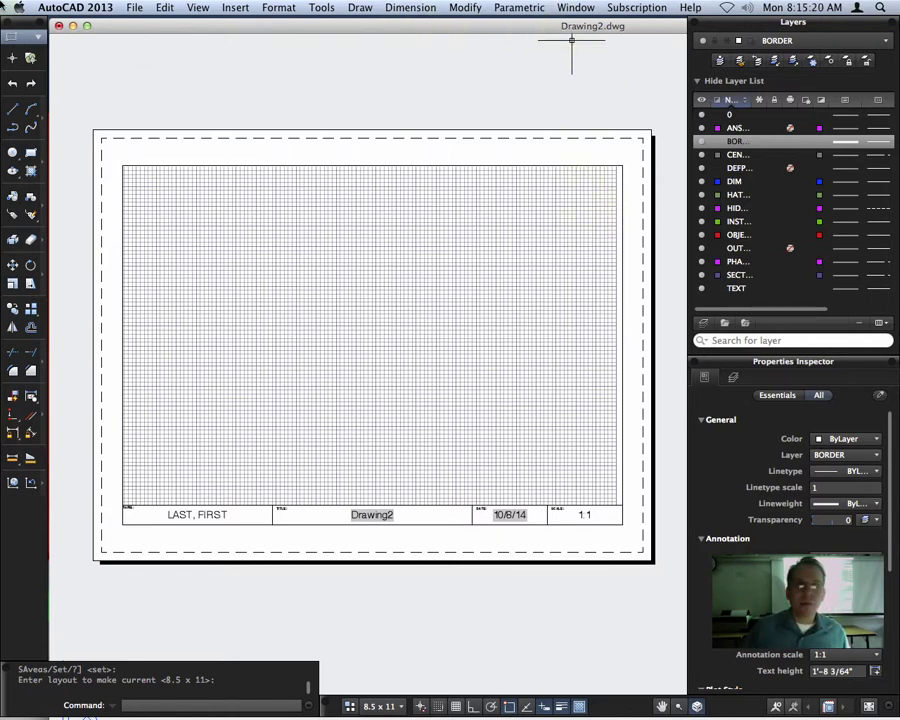
- Open the Page Setup Manager and accept the 8.5 x 11 Default setup unchanged
click(134, 8)
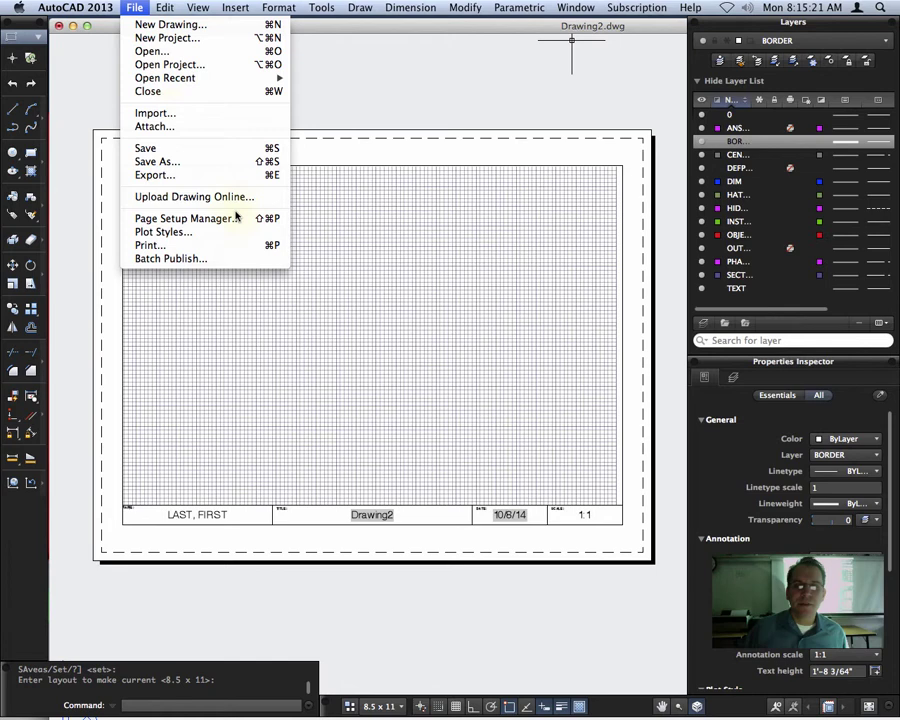
click(190, 218)
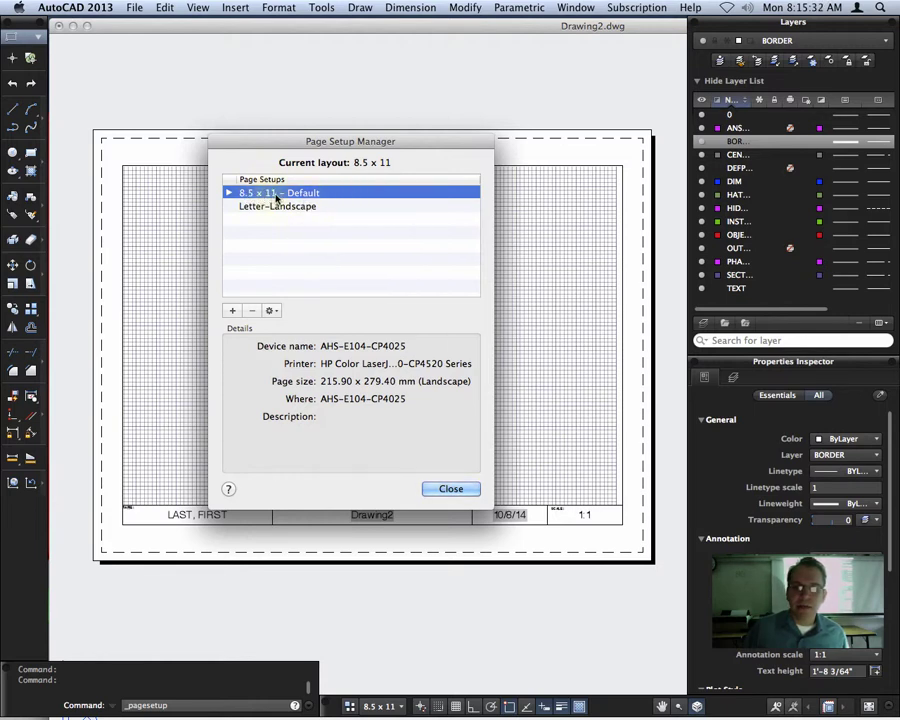
click(271, 311)
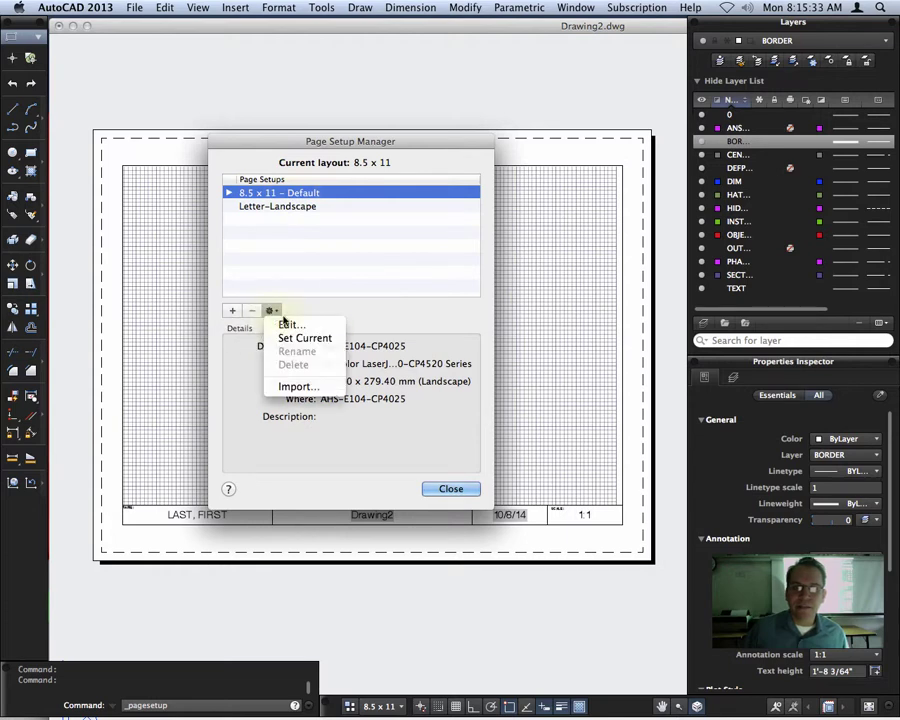
click(324, 327)
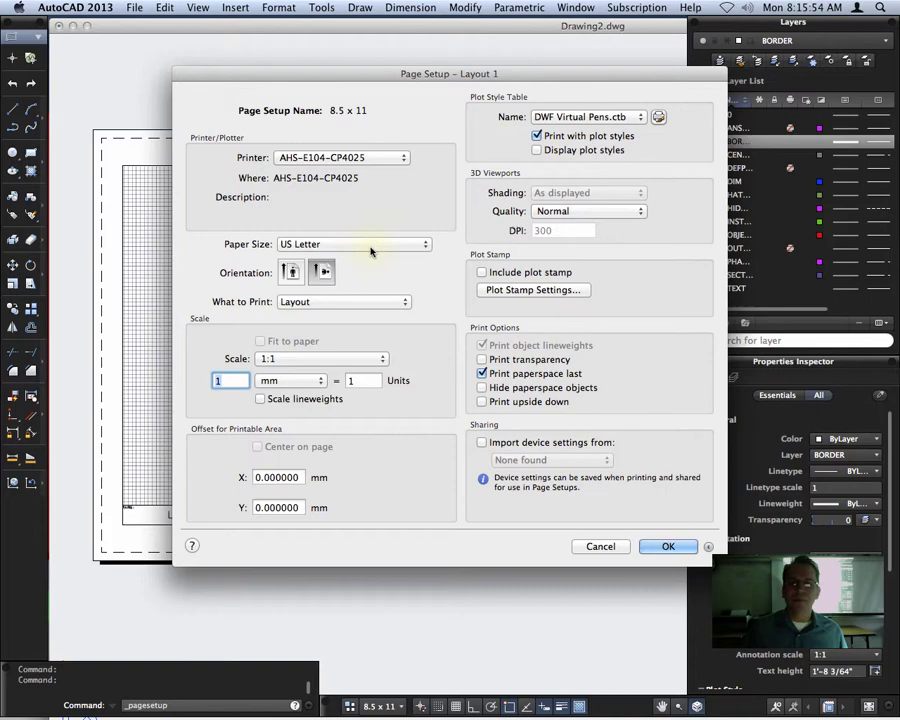
click(666, 546)
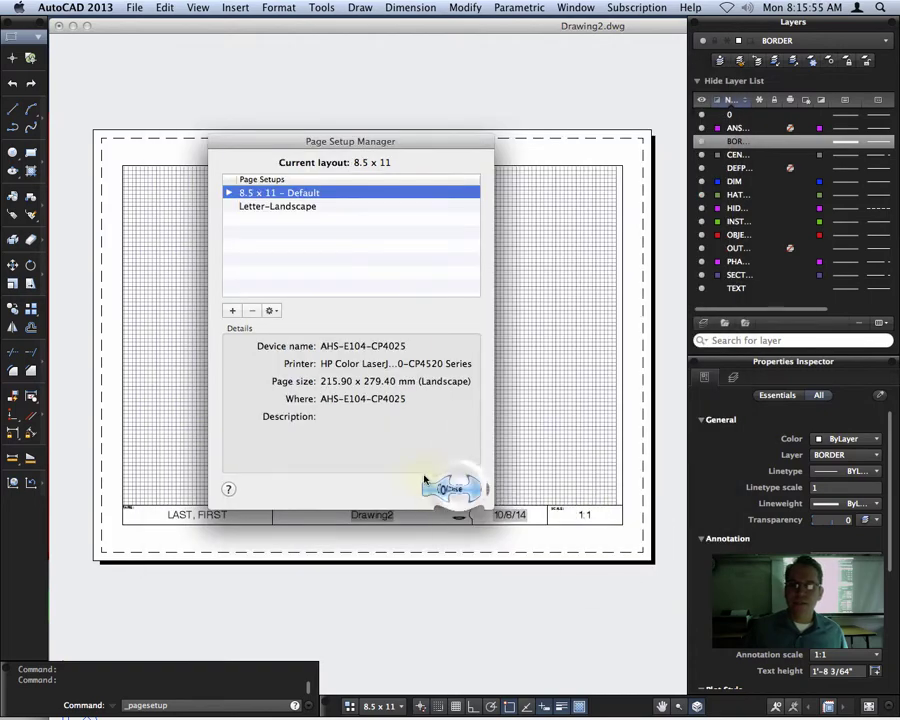
click(452, 488)
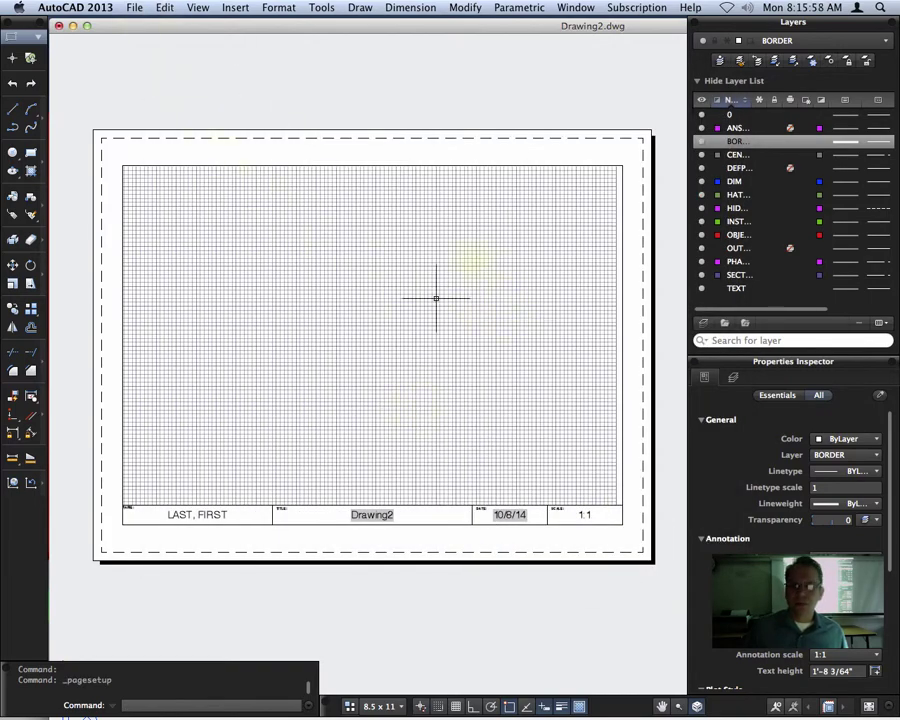
- Make the 8.5 x 11 layout current and reopen the Page Setup Manager, moved up and right
click(416, 672)
click(373, 706)
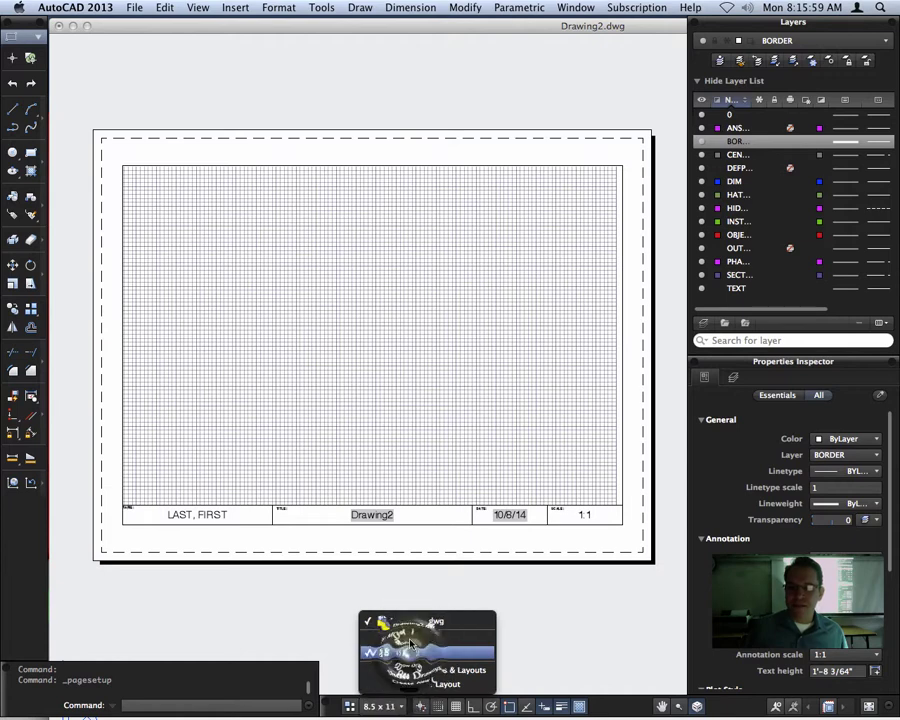
click(410, 652)
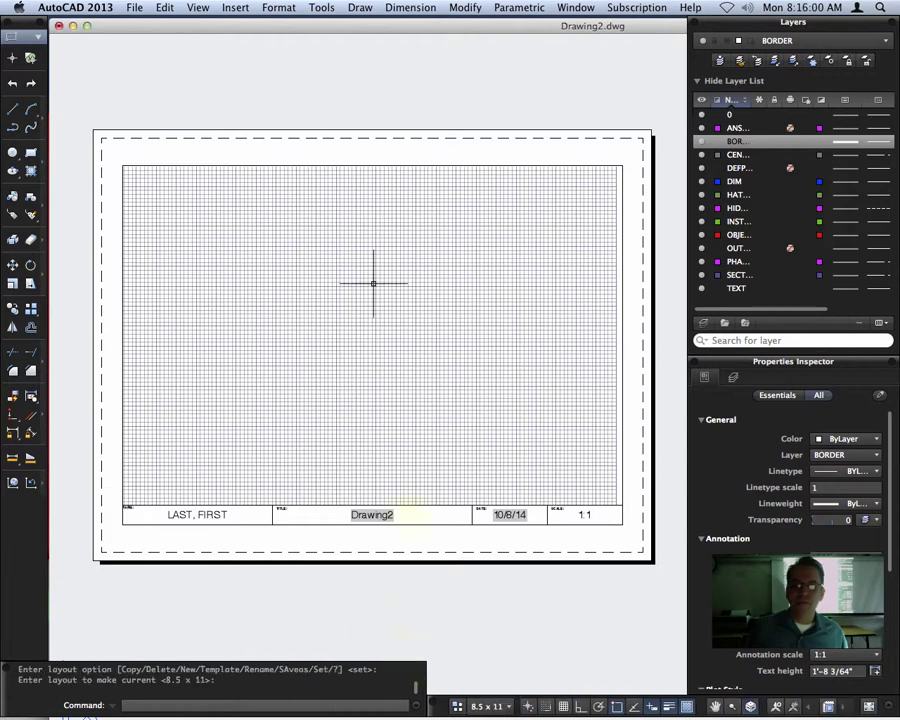
click(134, 7)
click(187, 217)
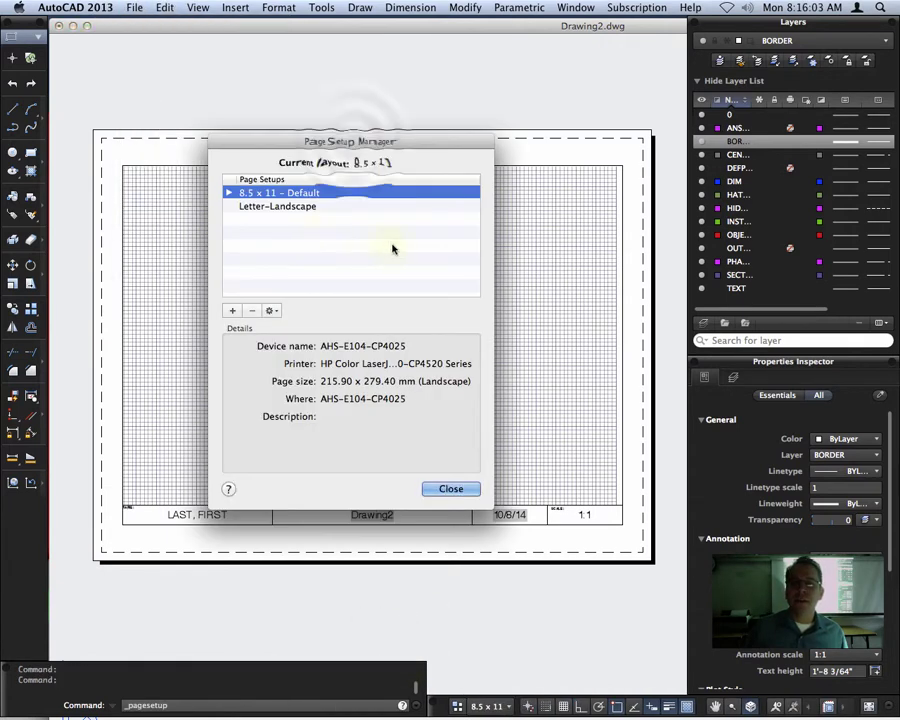
click(355, 141)
drag(355, 141, 383, 37)
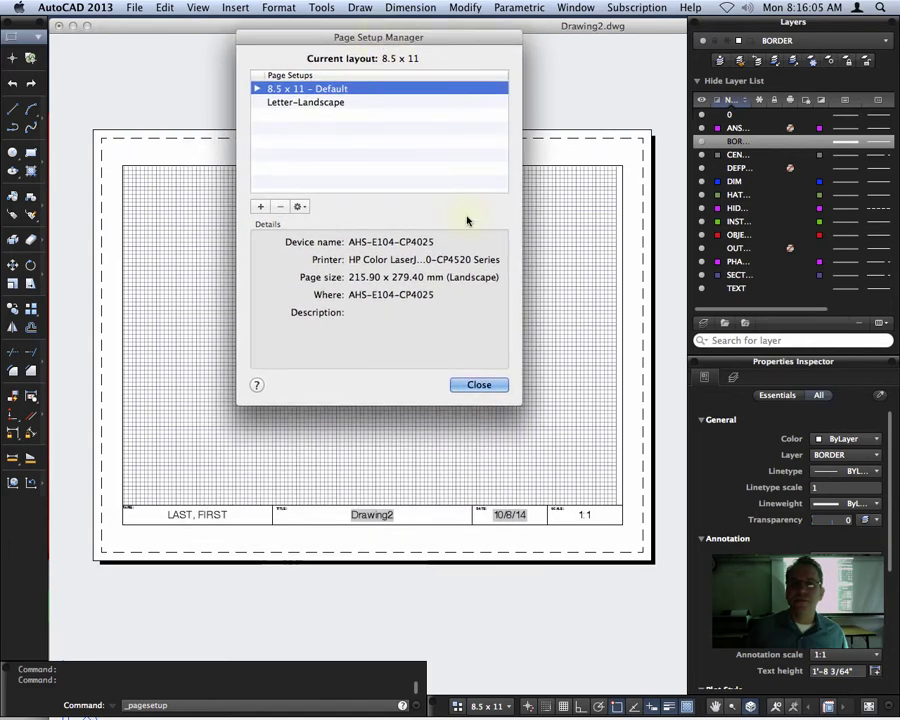
click(294, 207)
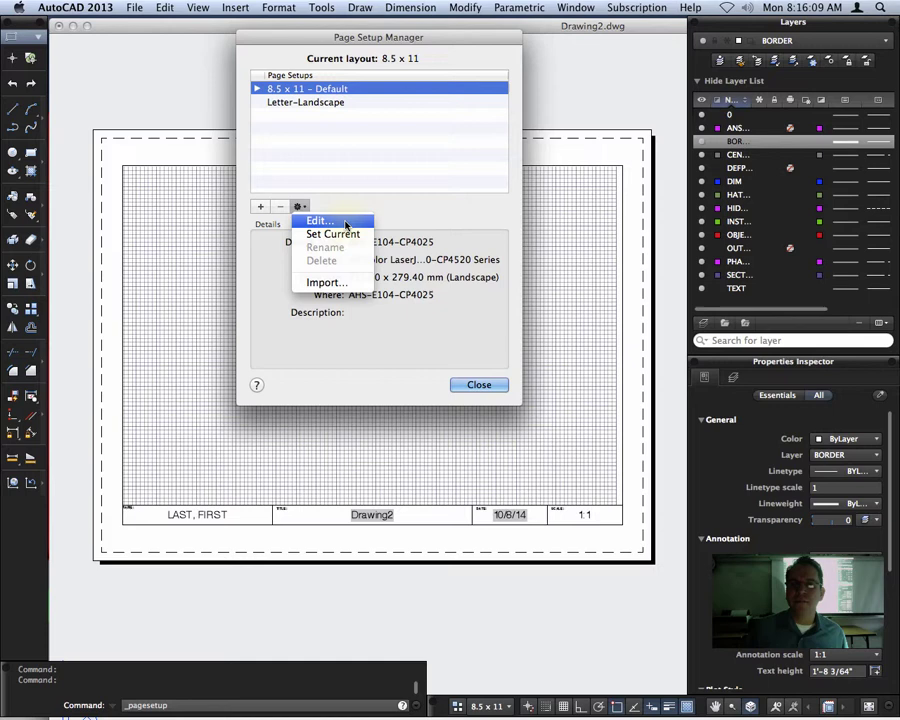
- Edit the 8.5 x 11 Default setup, keeping US Letter paper and Layout as what to print
click(346, 222)
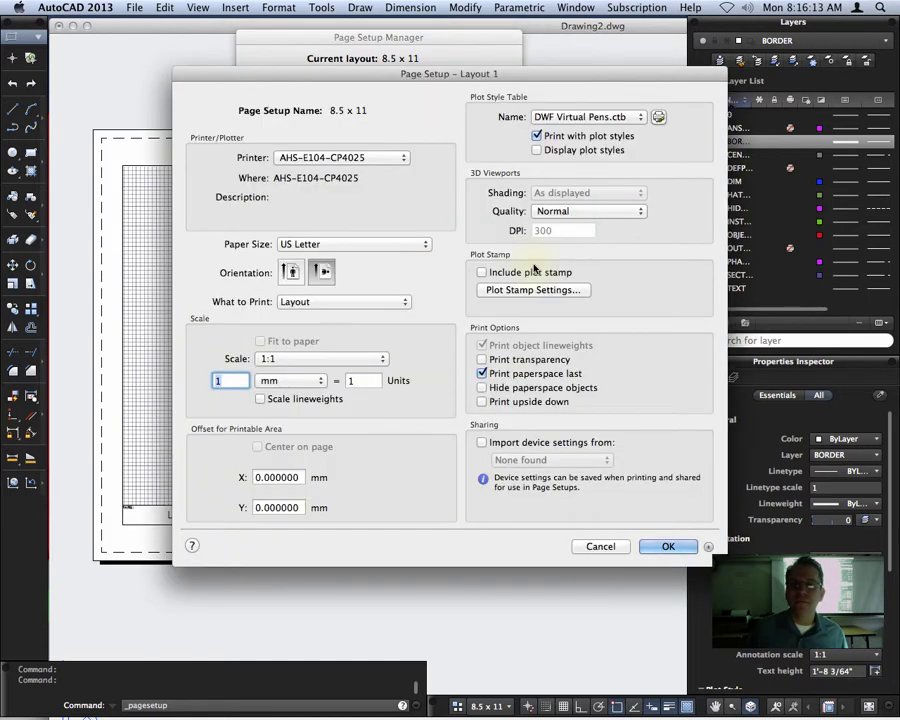
drag(375, 80, 327, 33)
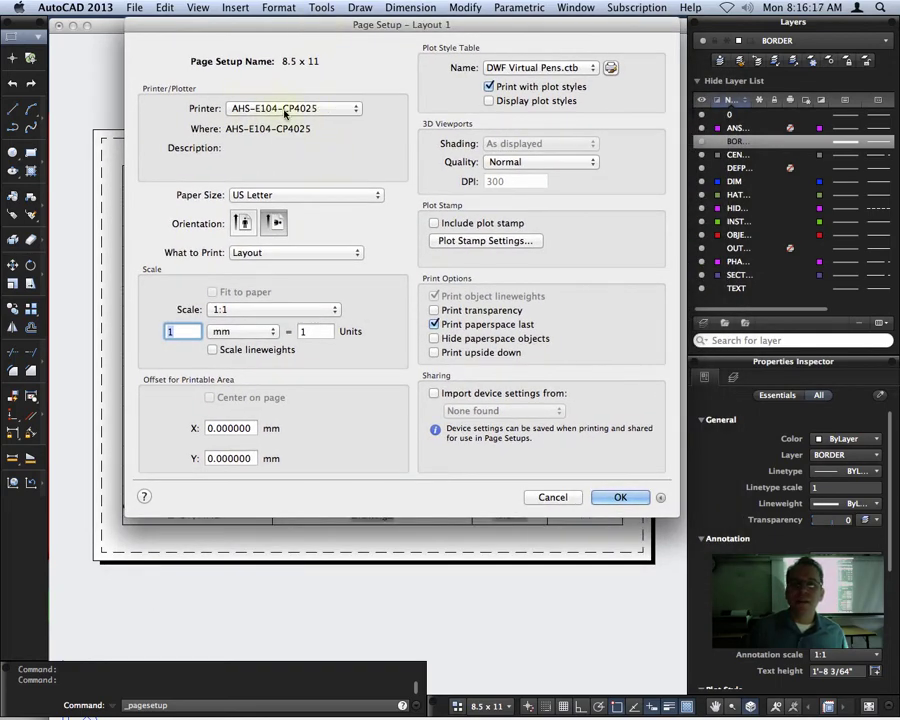
click(285, 196)
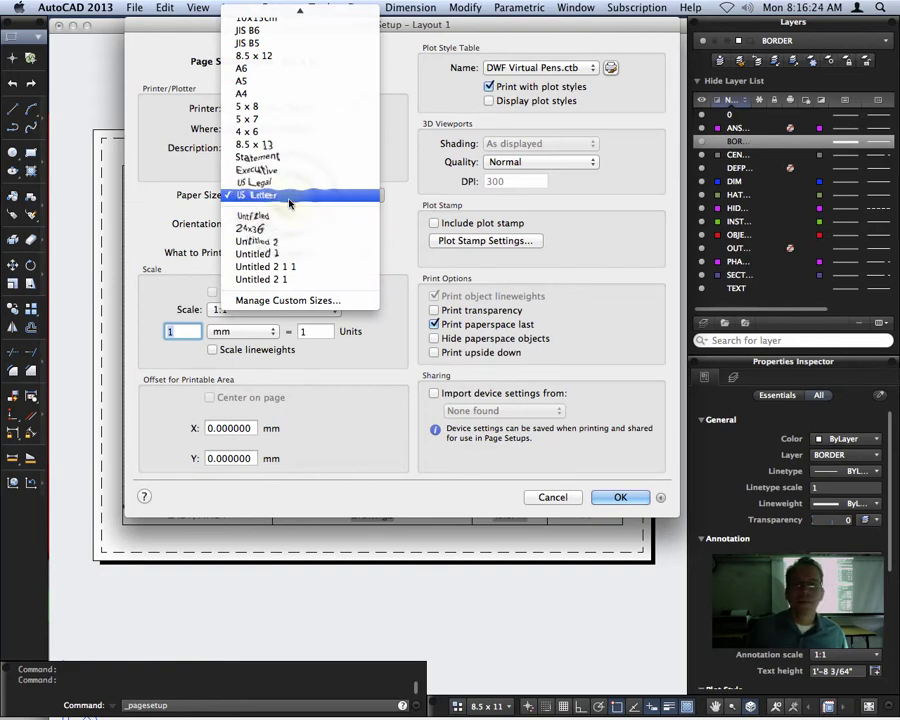
click(290, 196)
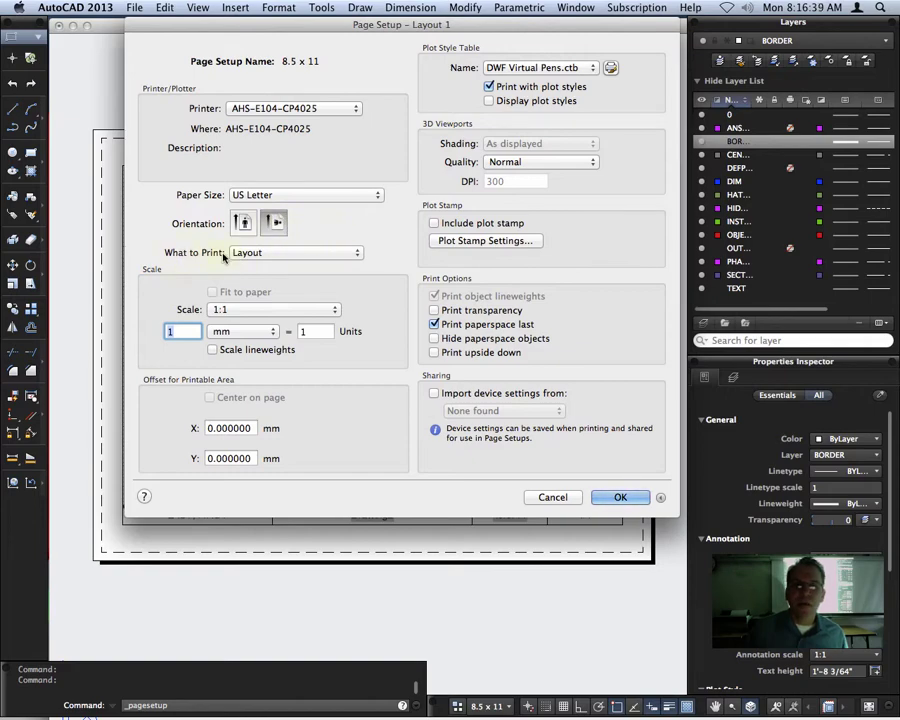
click(324, 254)
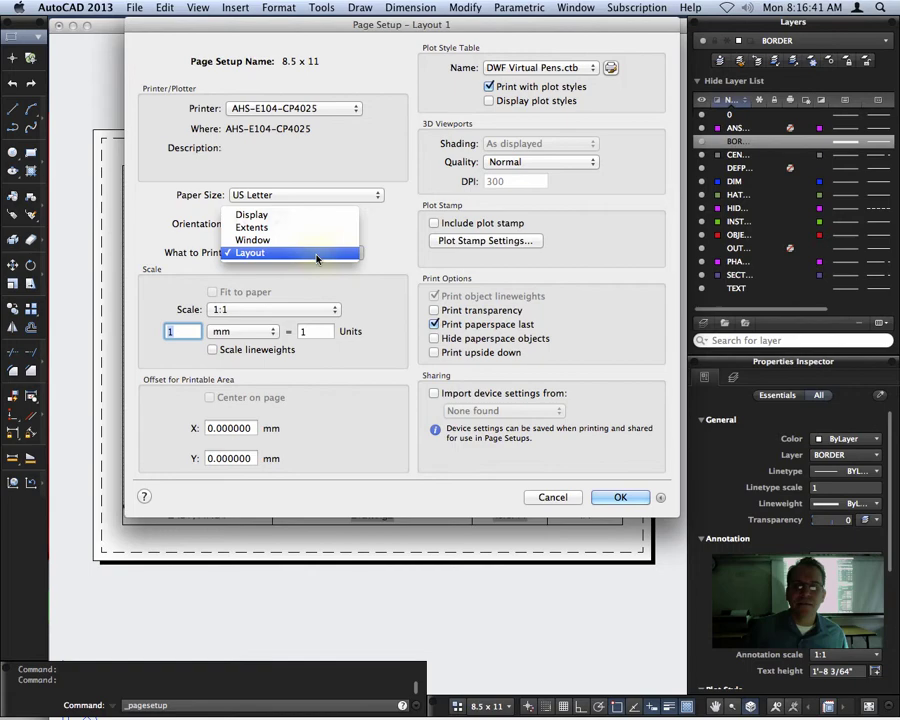
click(202, 254)
click(291, 252)
click(291, 252)
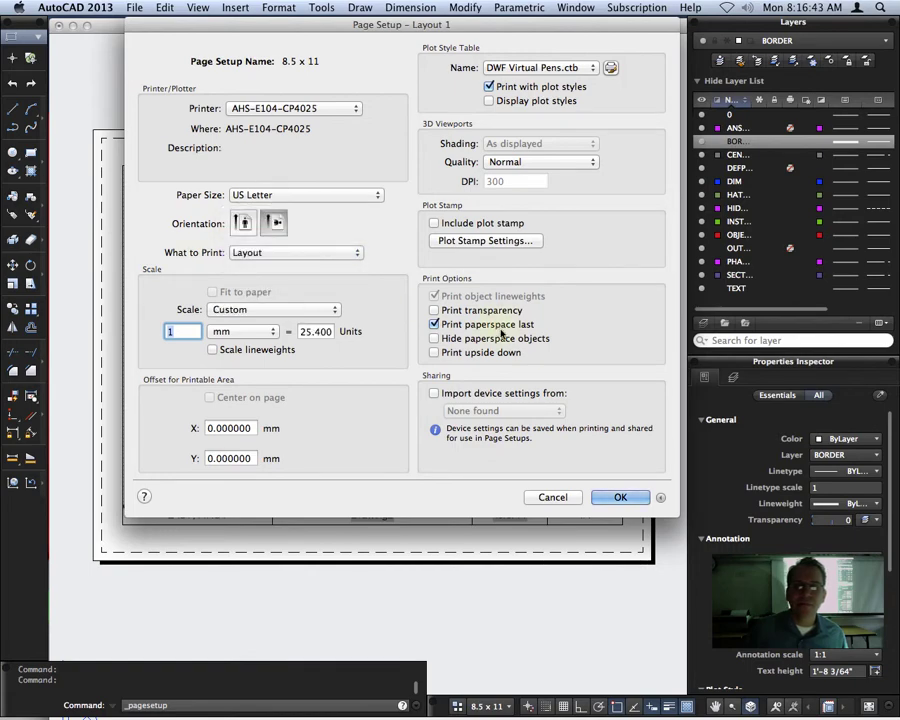
- Set the plot scale to 1:1 in inches (1 inch = 1 unit) and apply the setup
click(246, 331)
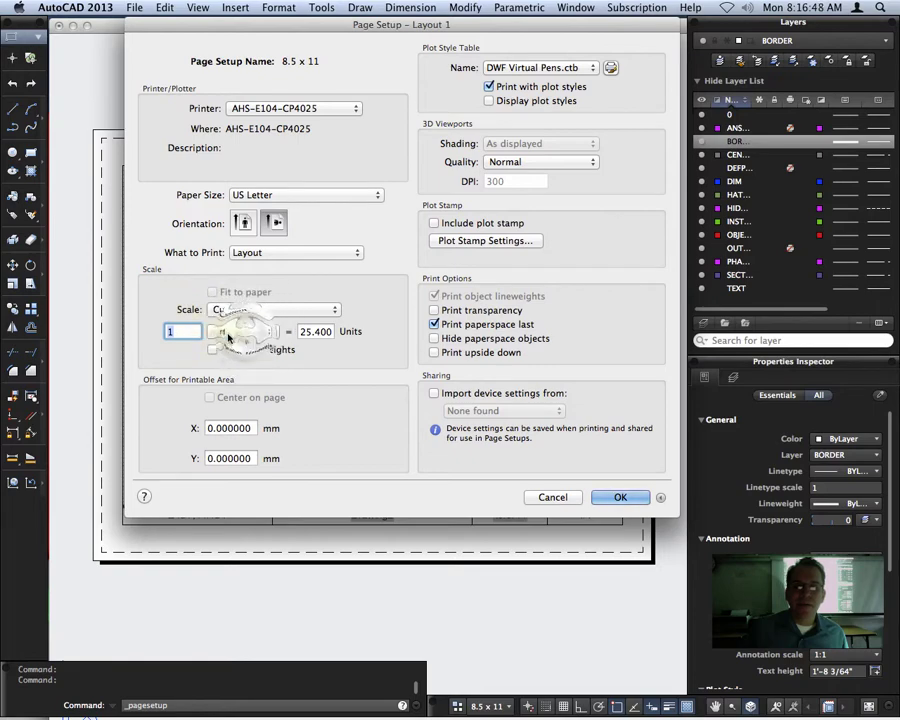
click(227, 318)
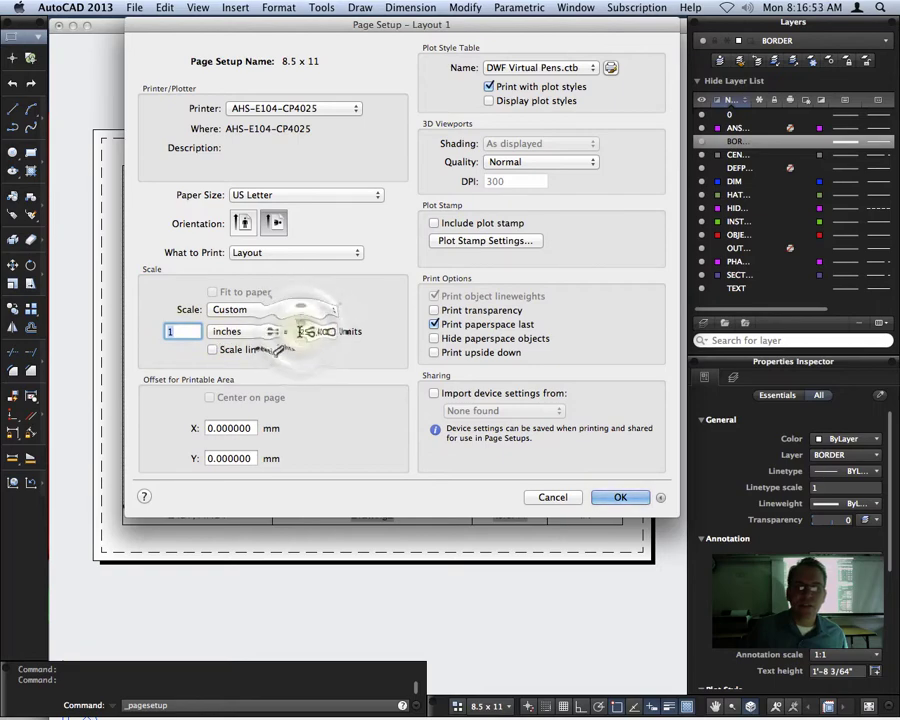
double_click(302, 331)
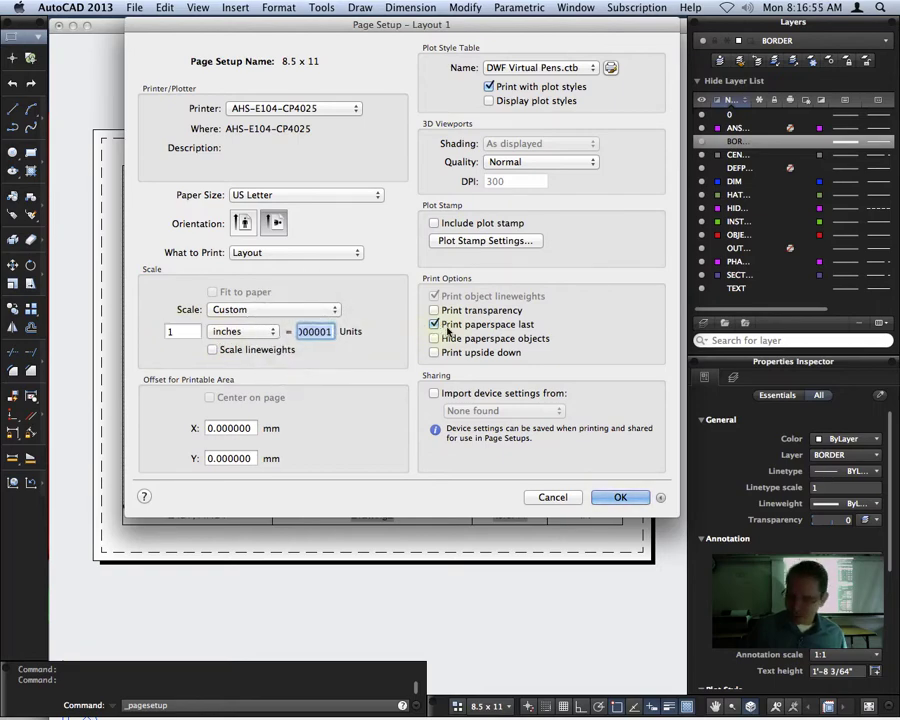
text(1)
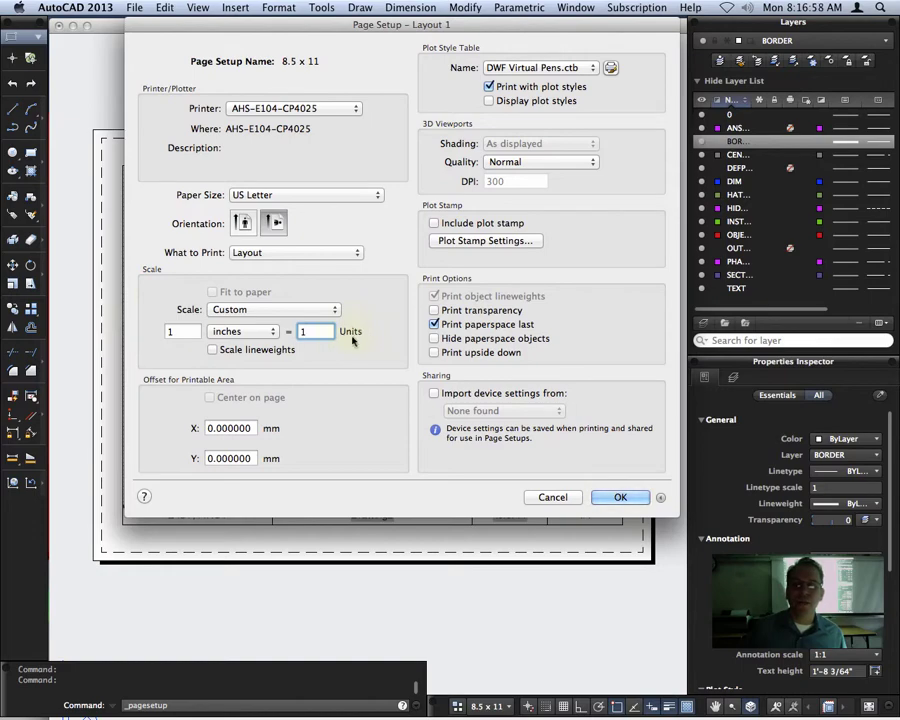
click(182, 331)
click(316, 331)
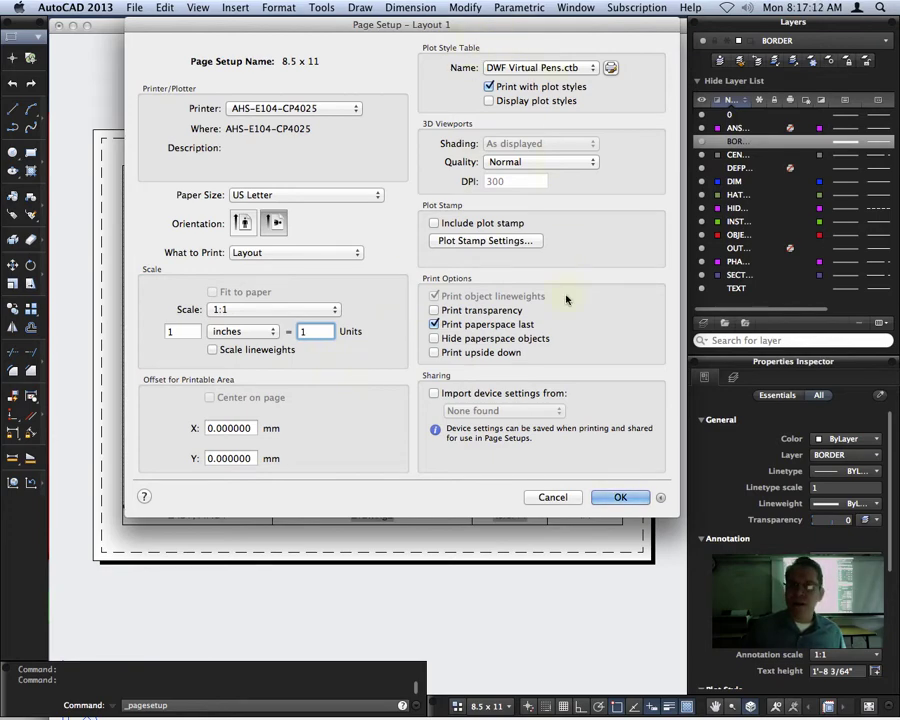
click(661, 502)
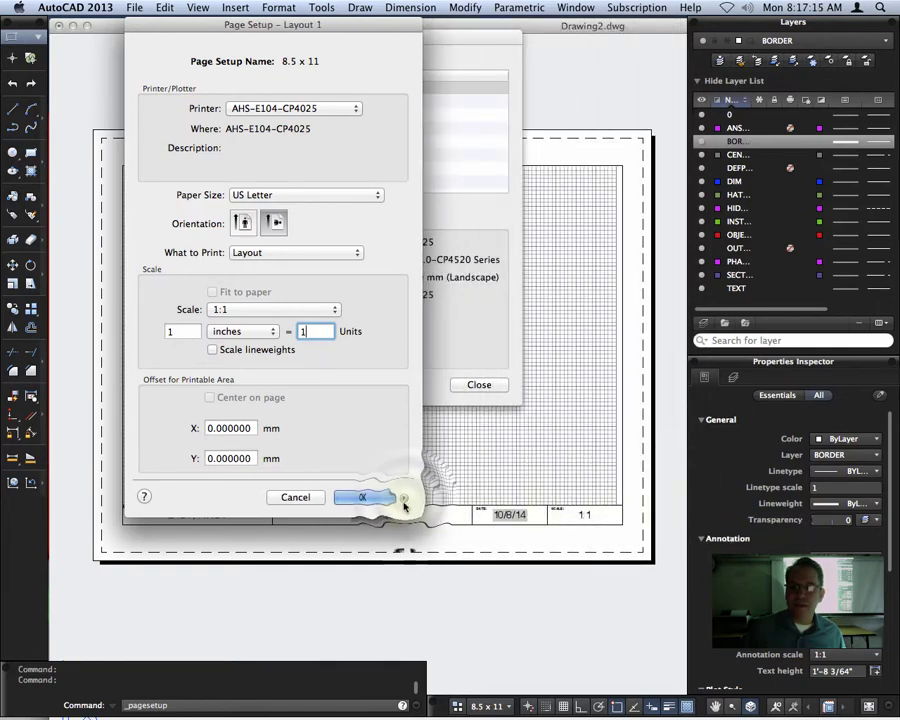
click(404, 499)
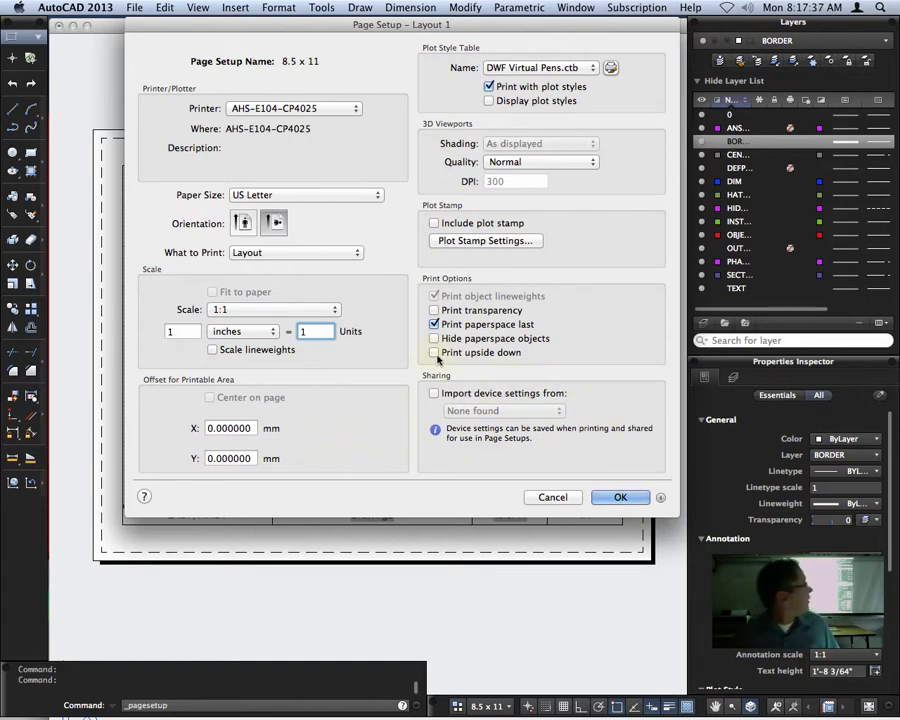
click(620, 497)
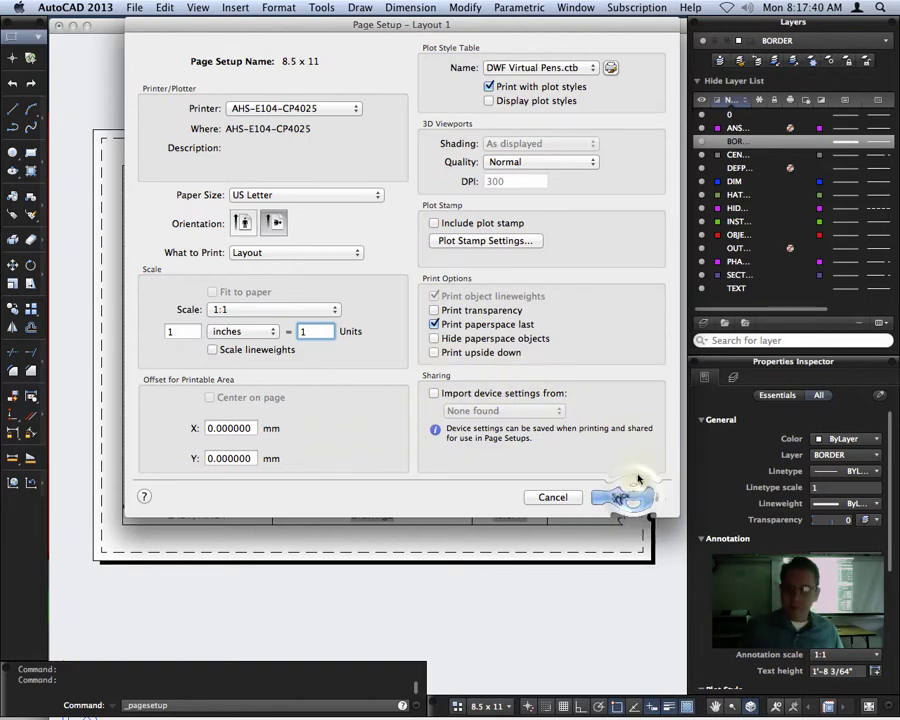
- Close the Page Setup Manager, then zoom and pan to view the whole 8.5 x 11 sheet
click(481, 384)
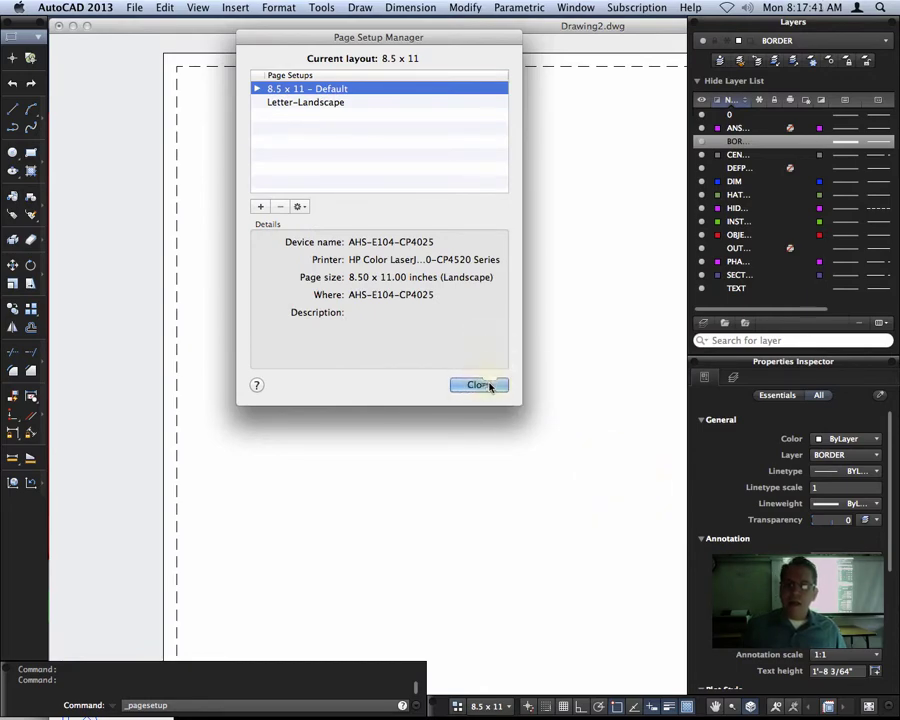
scroll(496, 424, down, 3)
middle_drag(496, 424, 310, 444)
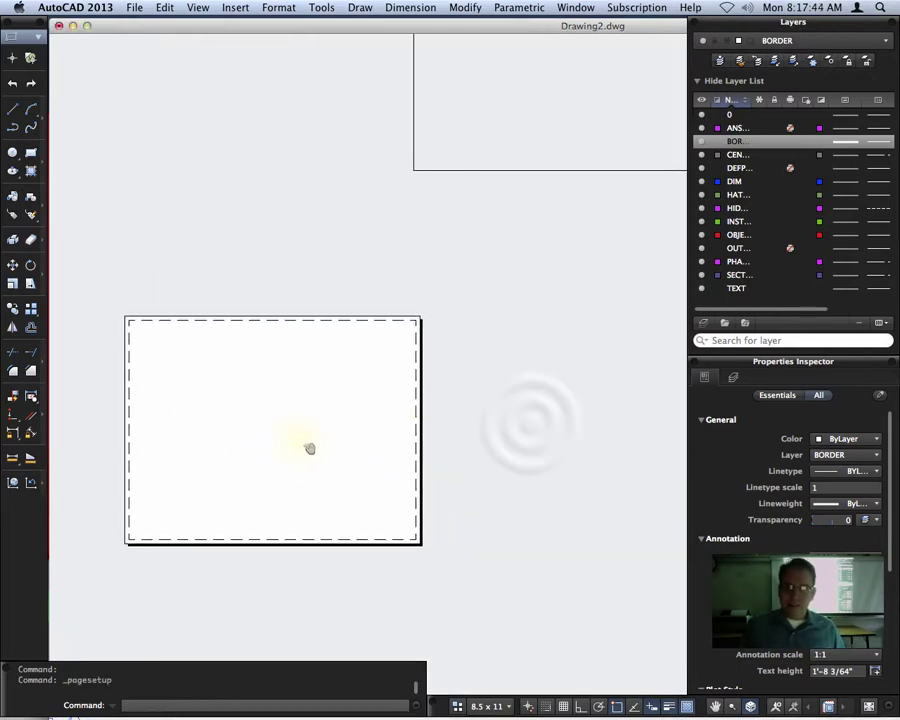
scroll(324, 432, up, 5)
scroll(448, 438, down, 5)
middle_drag(510, 460, 382, 458)
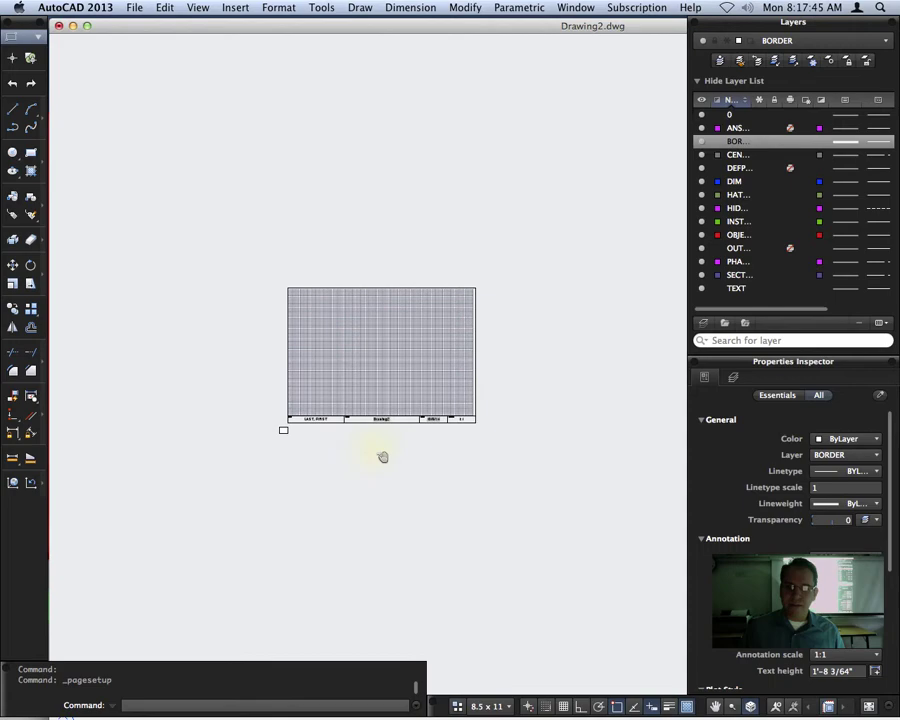
scroll(284, 448, up, 5)
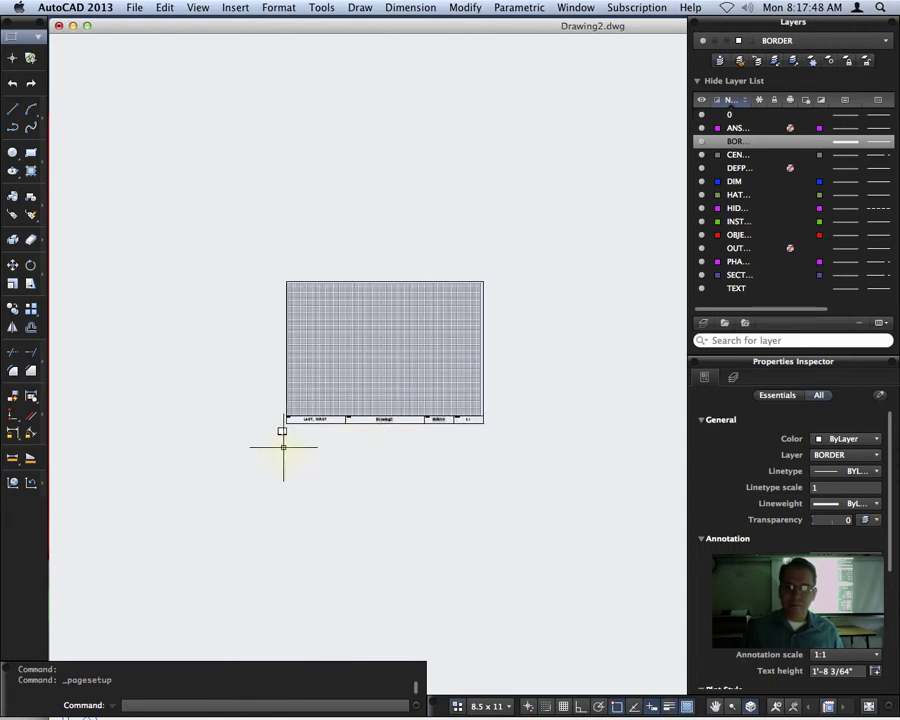
scroll(291, 446, up, 6)
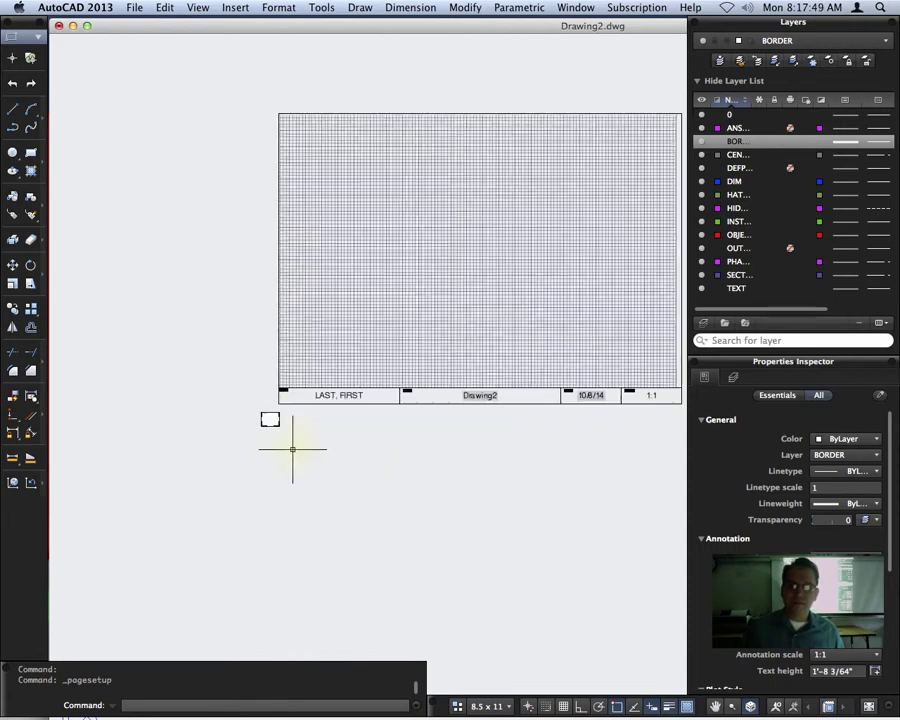
- Select all and Move (M) the title block from its lower-left corner onto the small rectangle's lower-left corner
scroll(343, 418, down, 10)
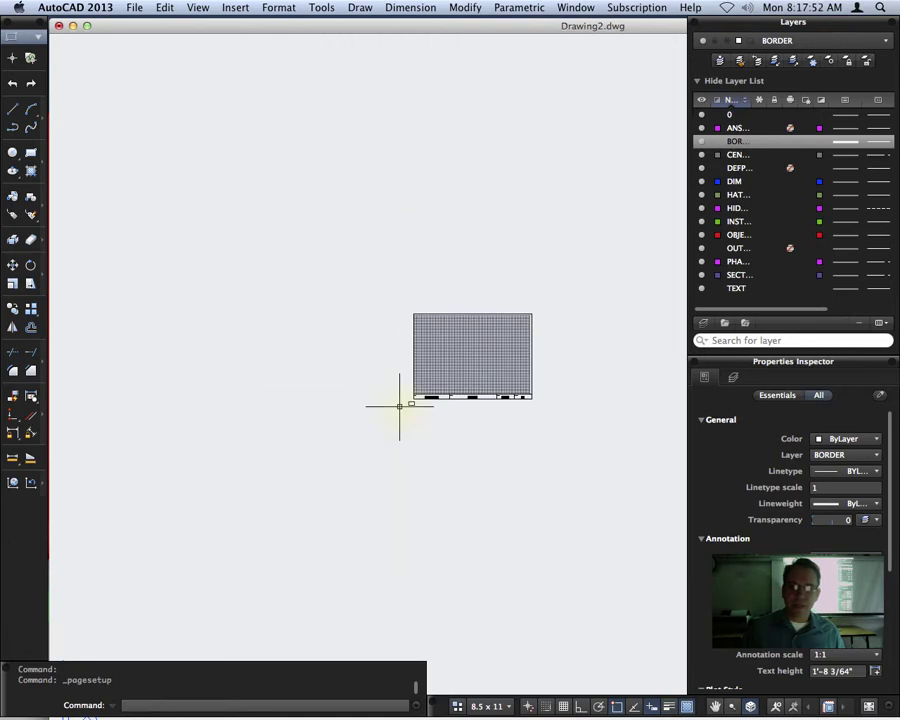
key(super+a)
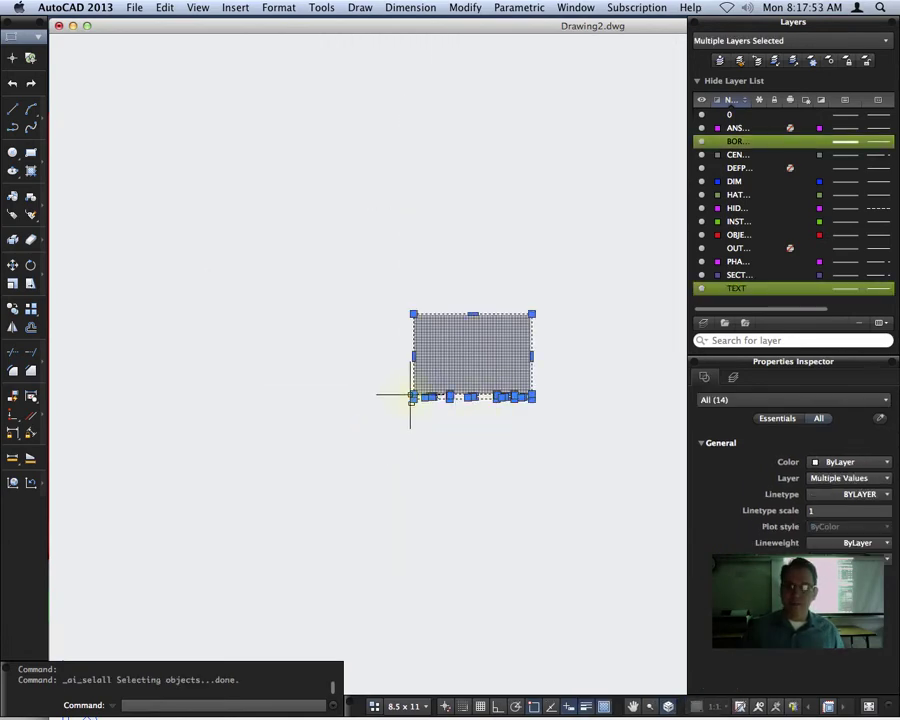
scroll(400, 407, up, 6)
scroll(400, 400, up, 6)
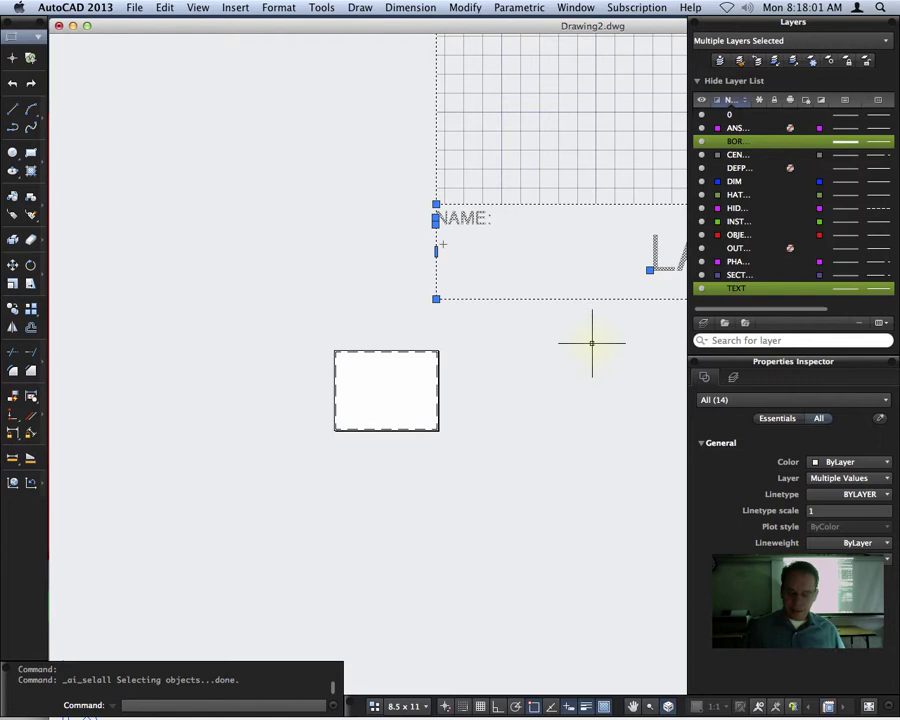
text(M)
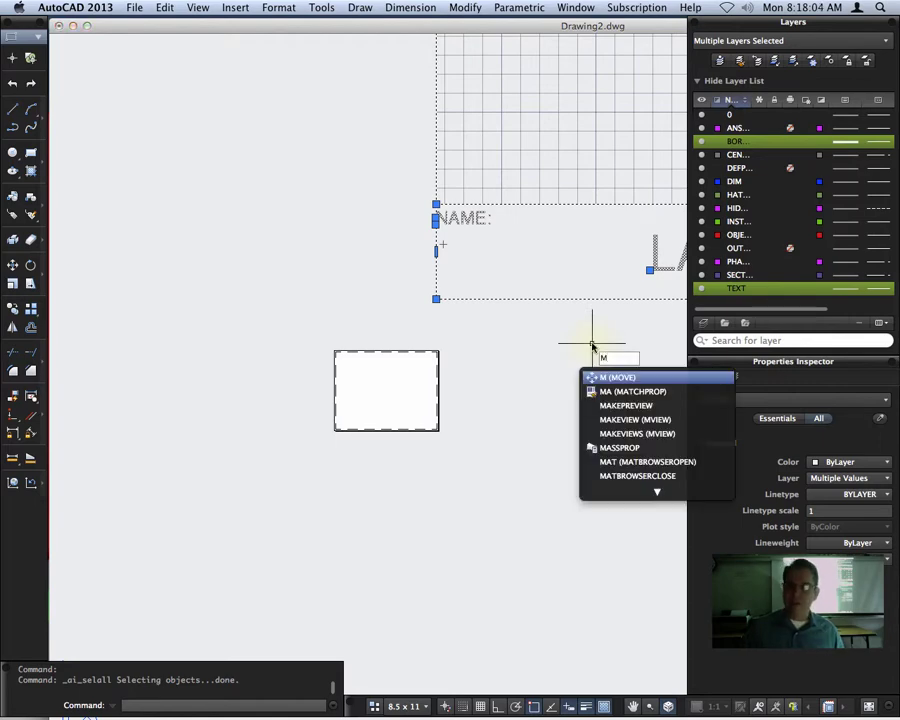
key(Return)
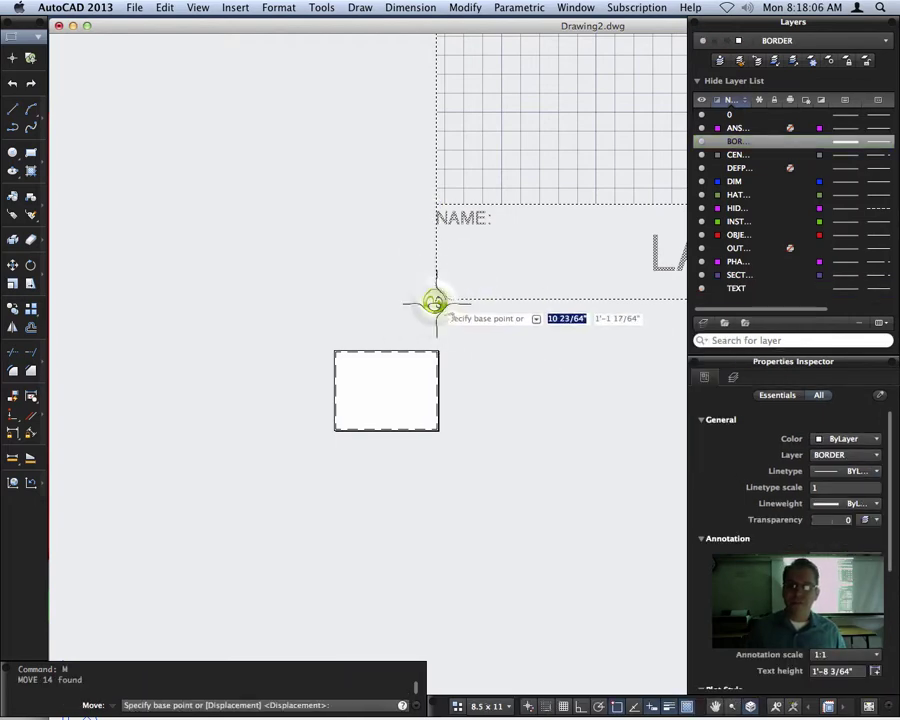
click(436, 299)
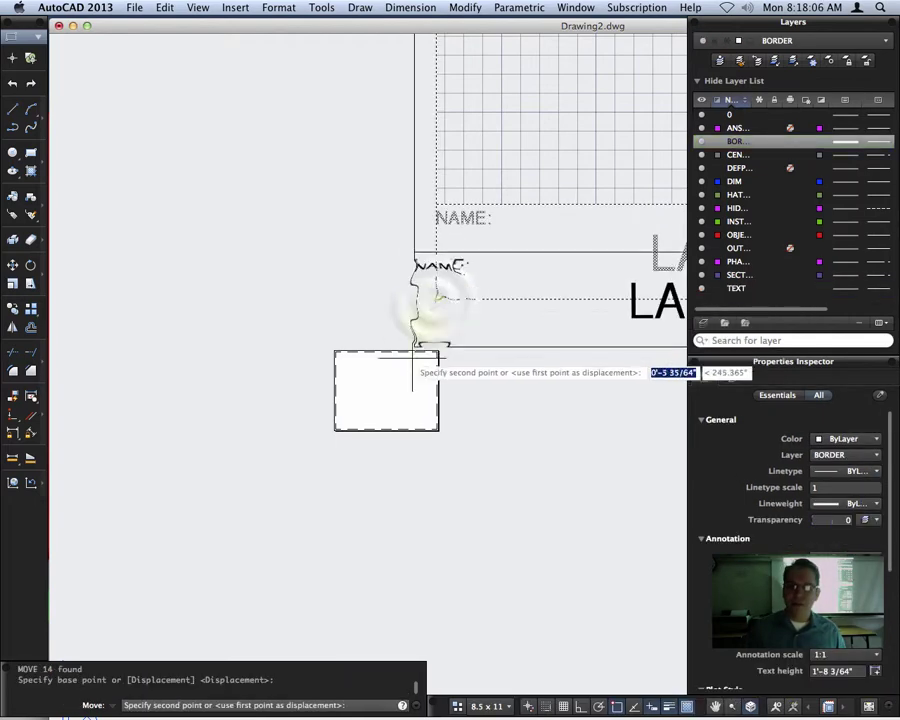
click(334, 426)
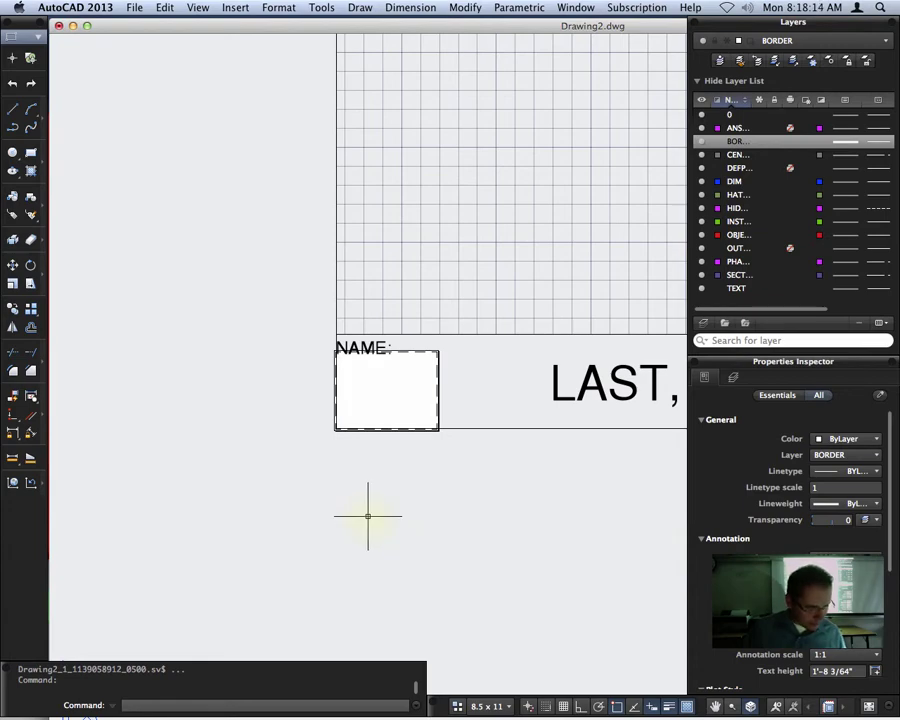
scroll(364, 512, down, 5)
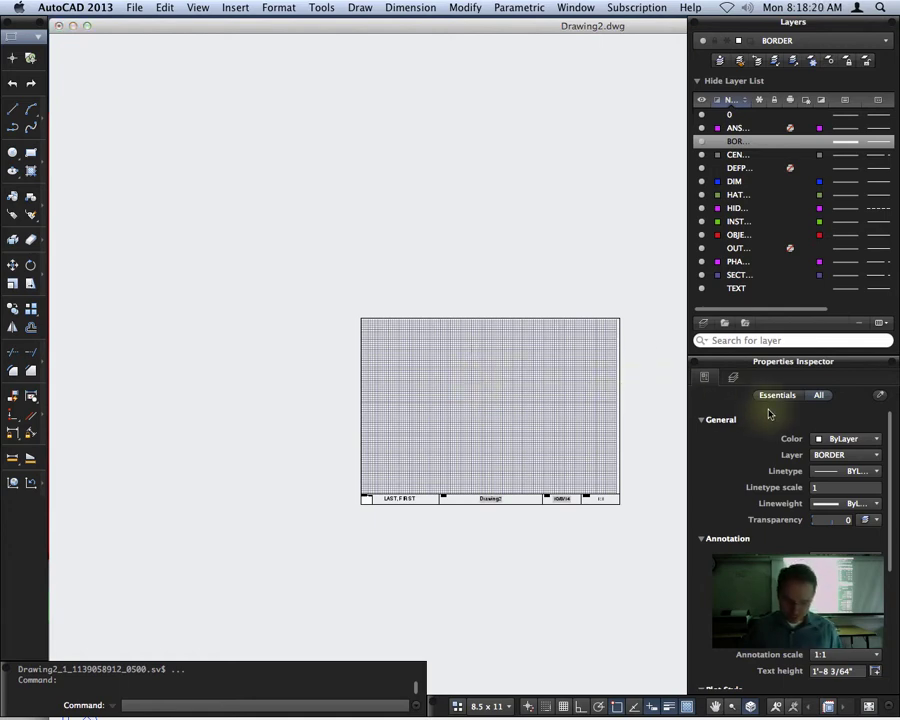
- Select all 14 objects, run SCALE with base at the border's lower-left corner, and choose Reference
key(super+a)
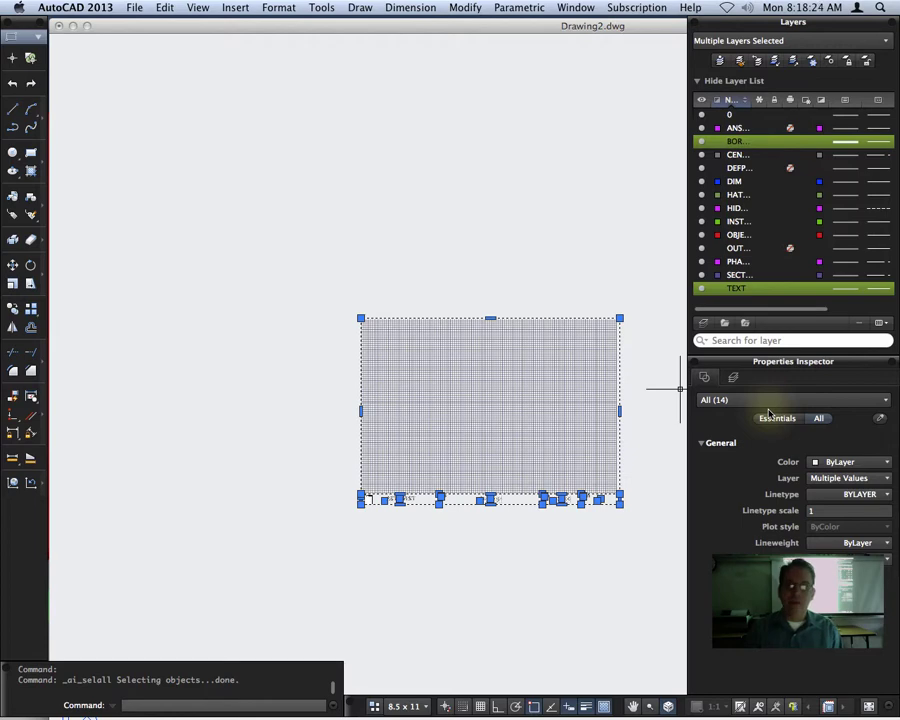
text(scale)
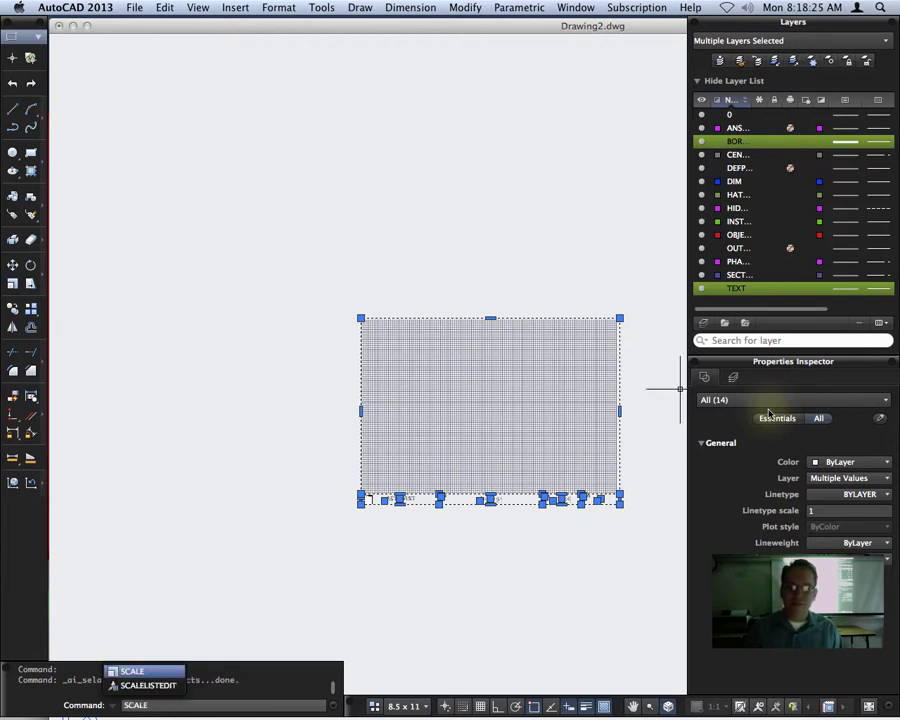
key(Return)
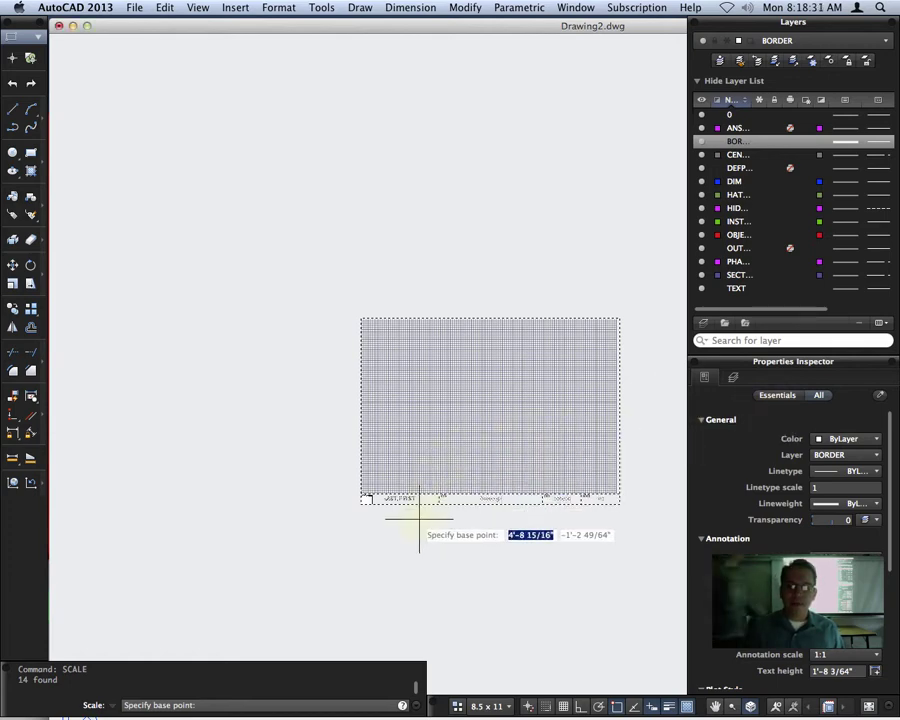
click(361, 503)
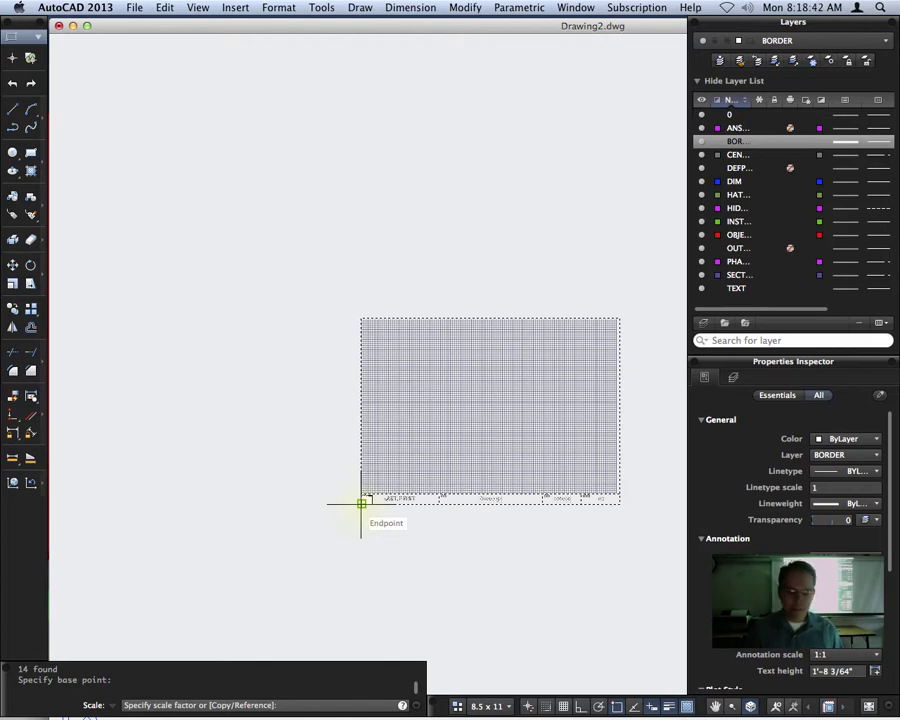
key(Escape)
key(super+a)
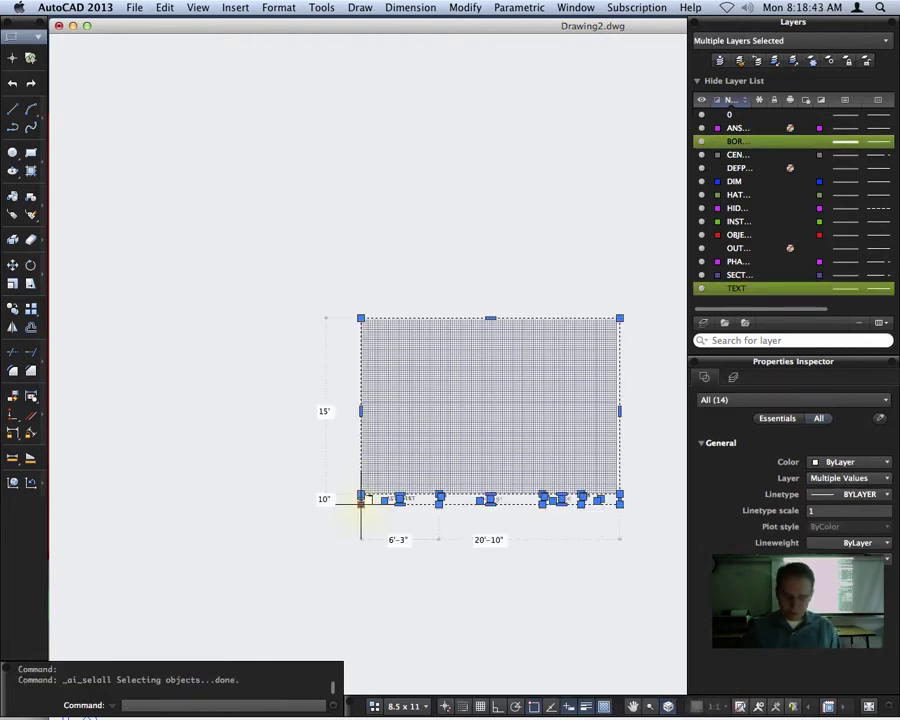
text(scale)
key(Return)
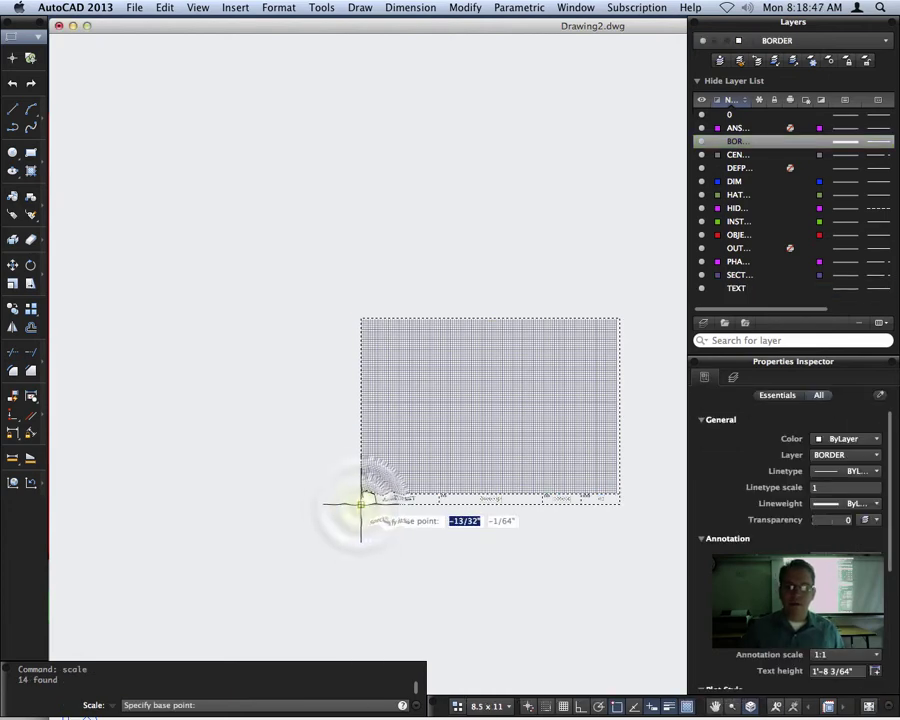
click(361, 503)
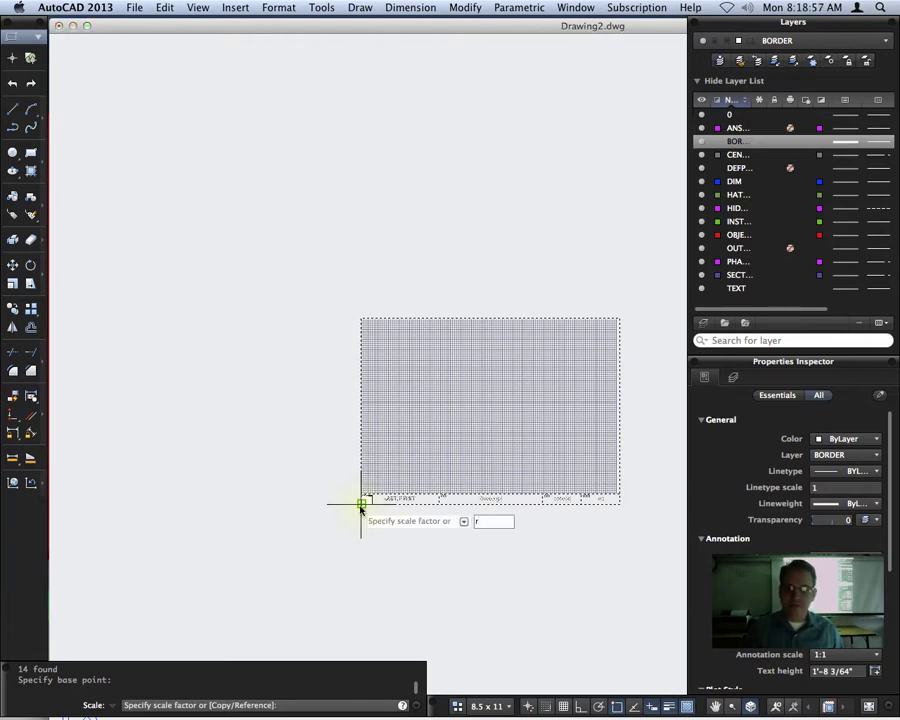
key(Return)
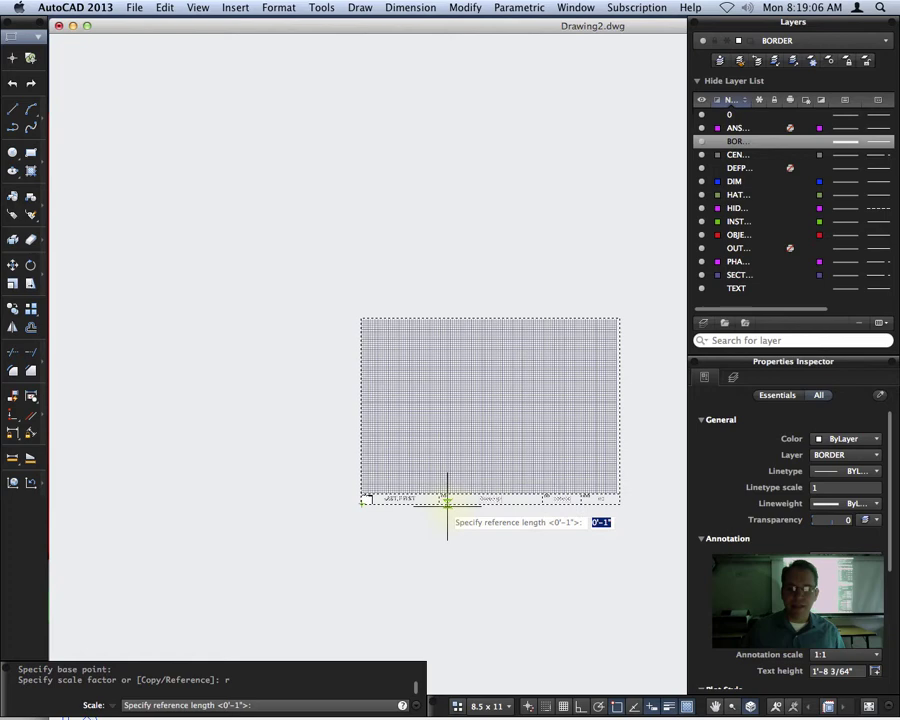
- Use the border's bottom edge as the reference length and enter 10 as the new length
click(361, 503)
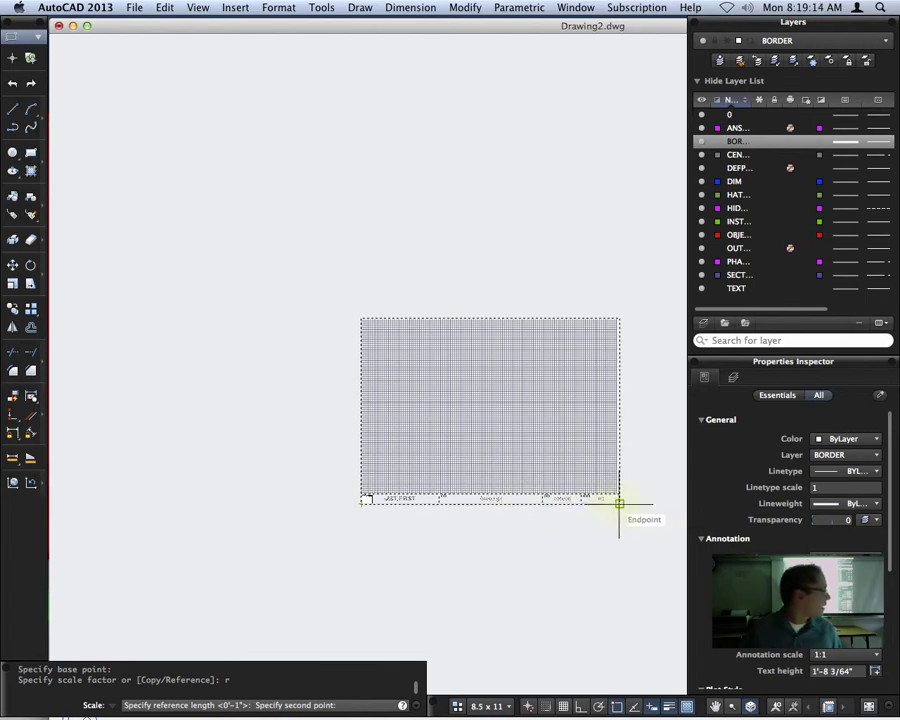
scroll(619, 504, up, 3)
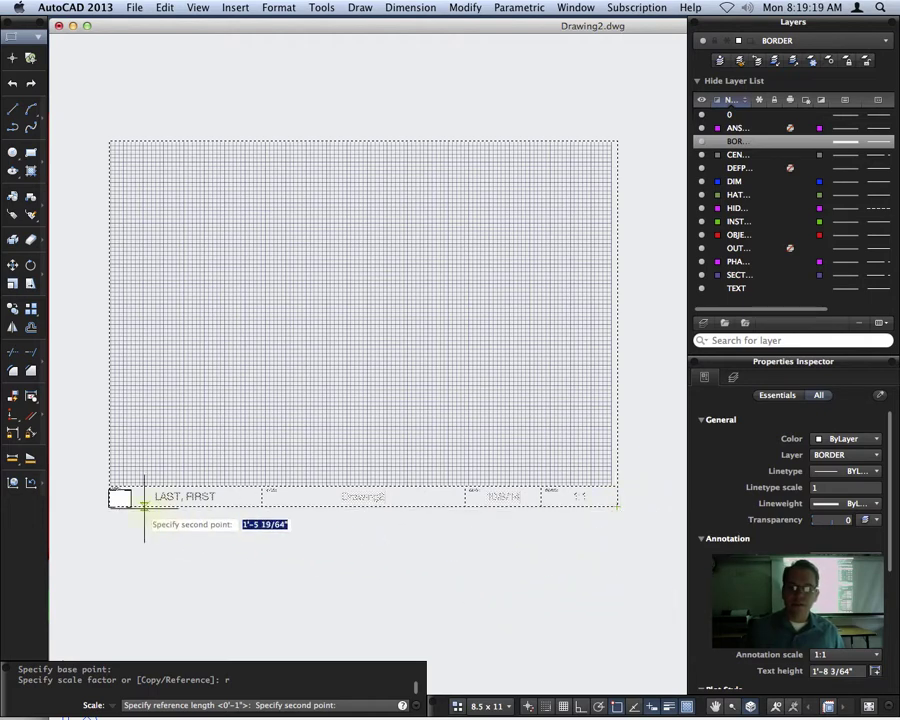
click(617, 507)
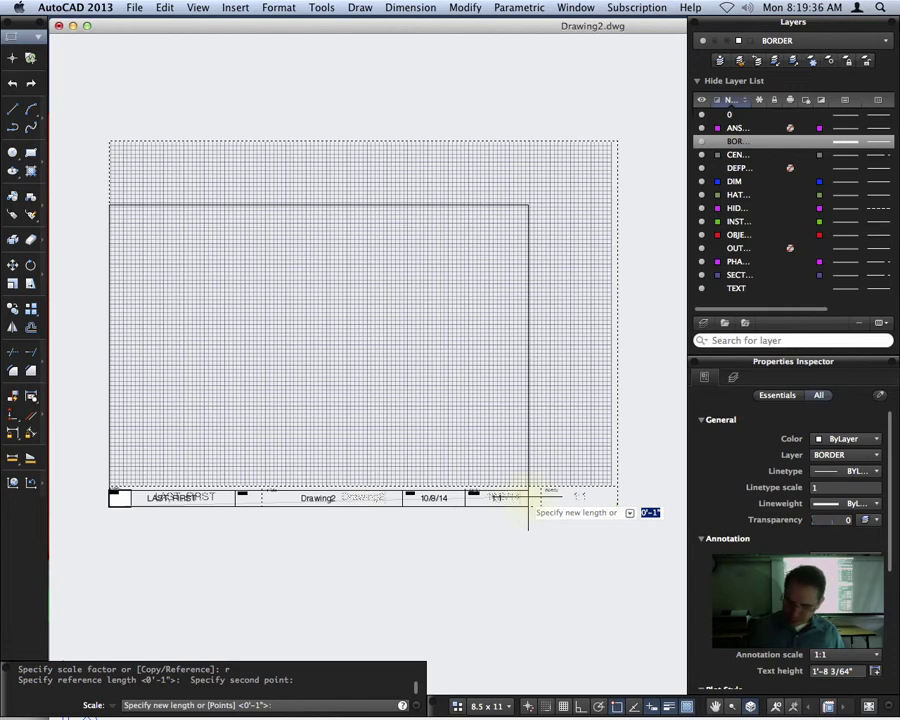
text(10)
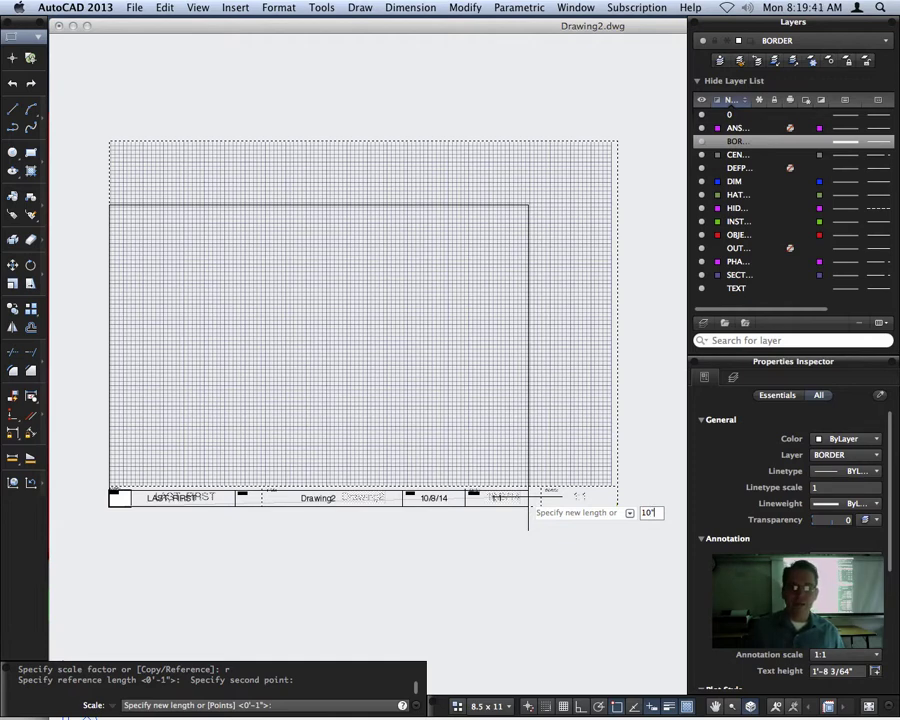
key(Return)
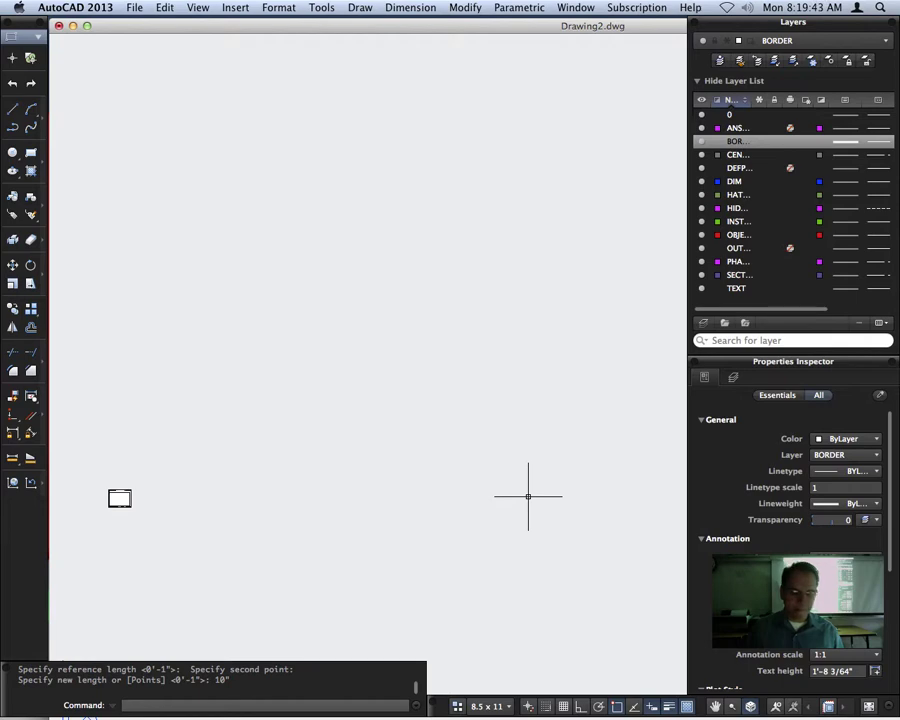
- Zoom All and add a linear dimension across the border confirming it reads 10"
text(z)
key(Return)
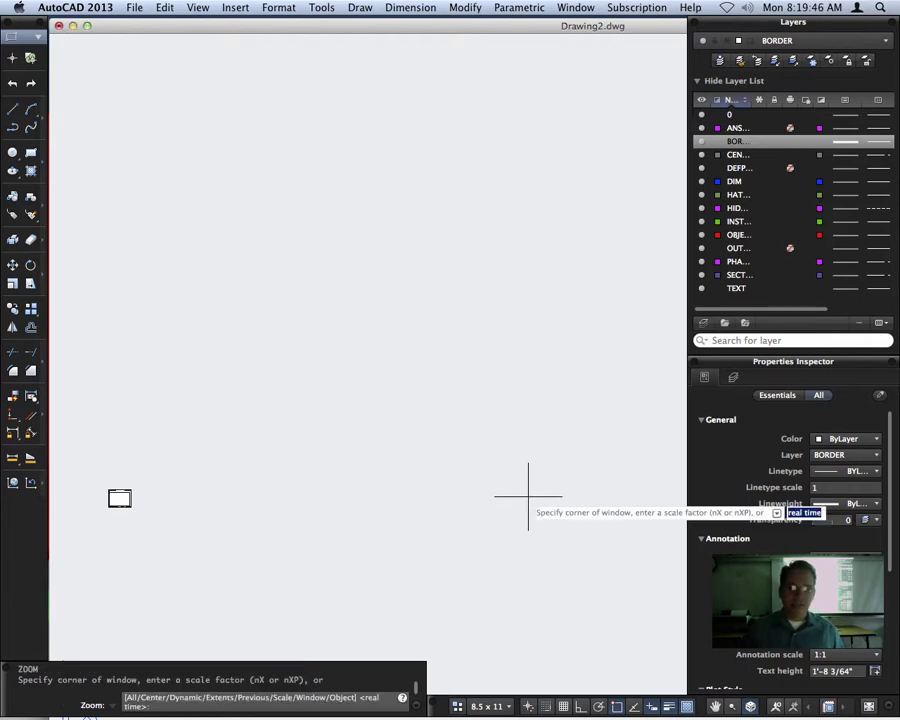
text(a)
key(Return)
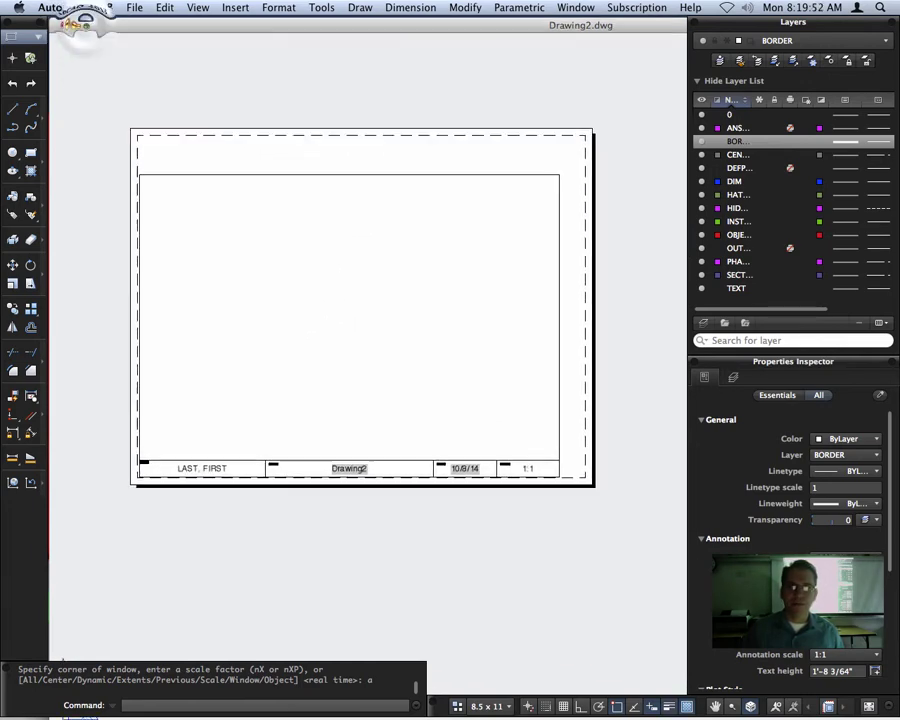
text(z)
key(Return)
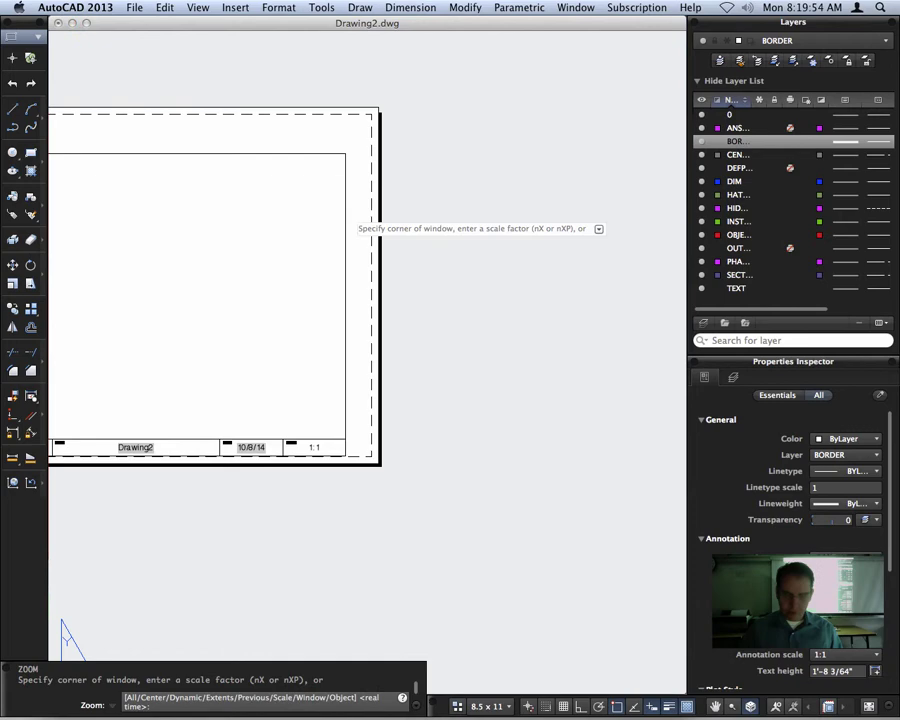
text(a)
key(Return)
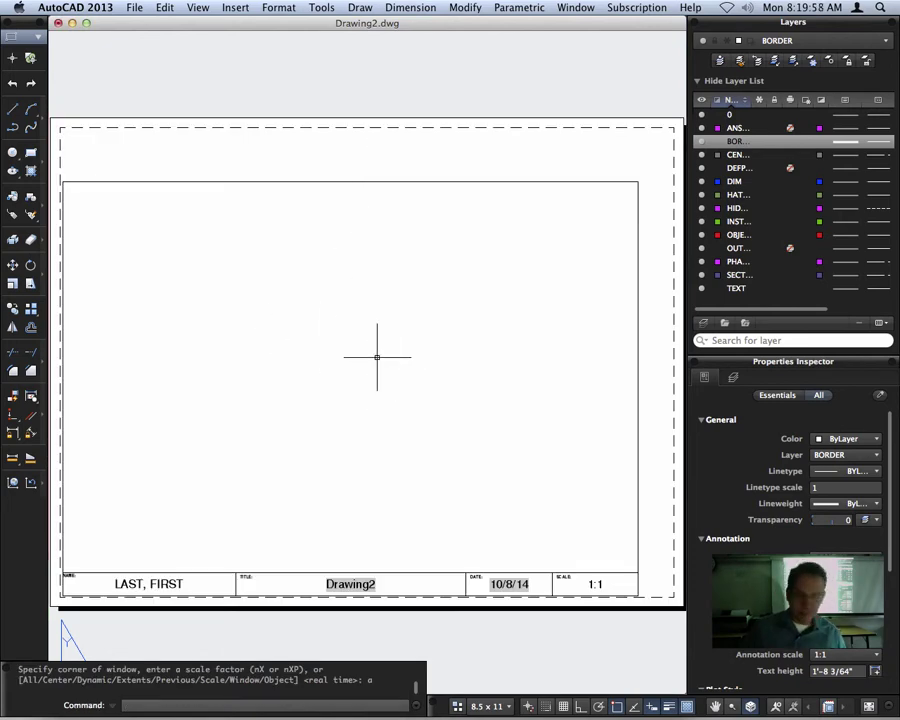
click(408, 8)
click(416, 45)
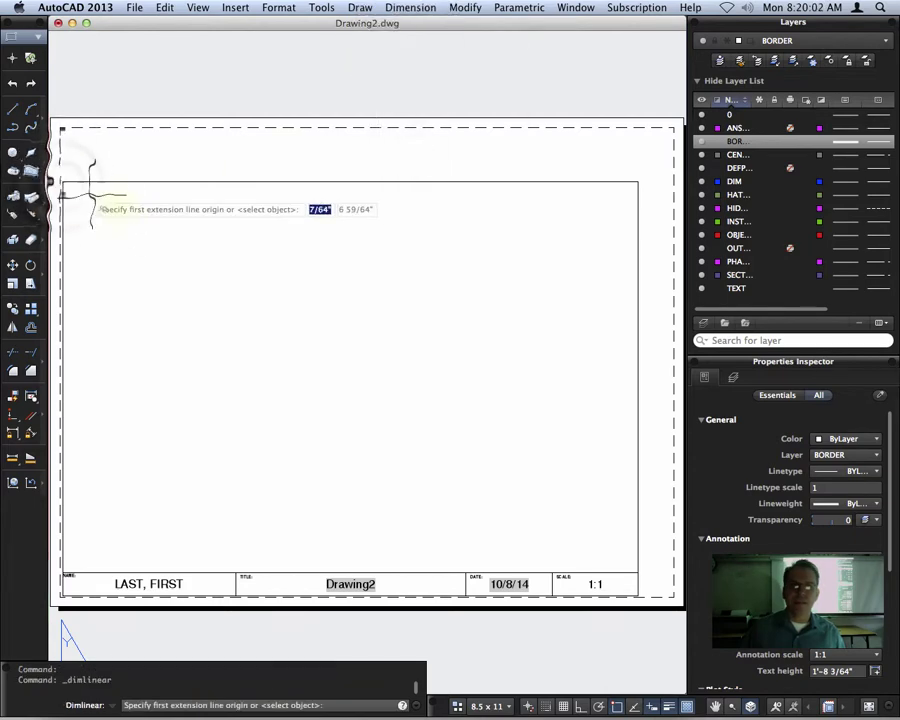
click(61, 181)
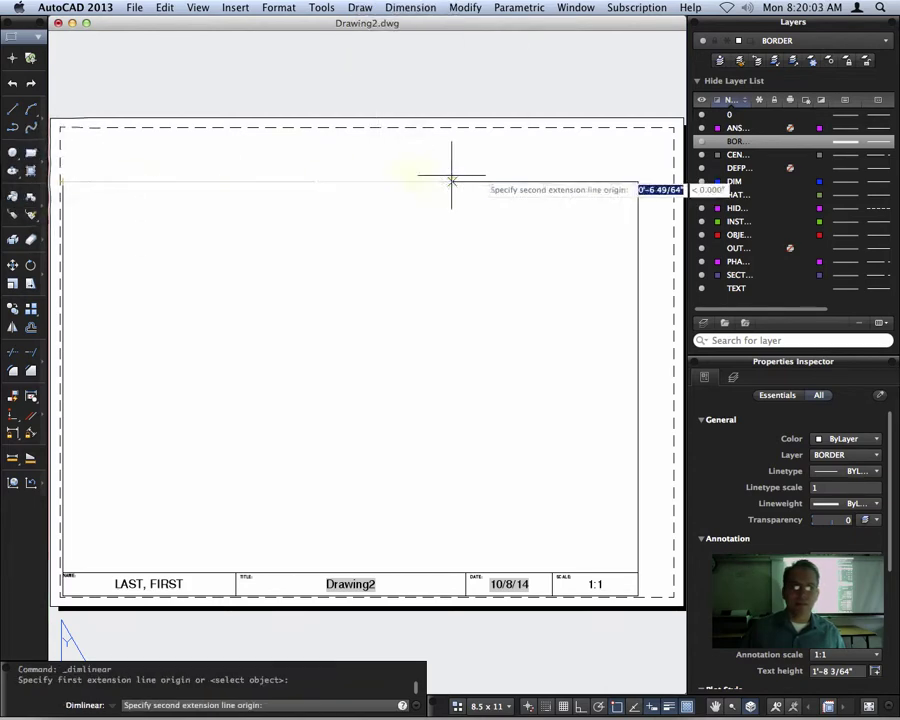
click(637, 182)
click(375, 158)
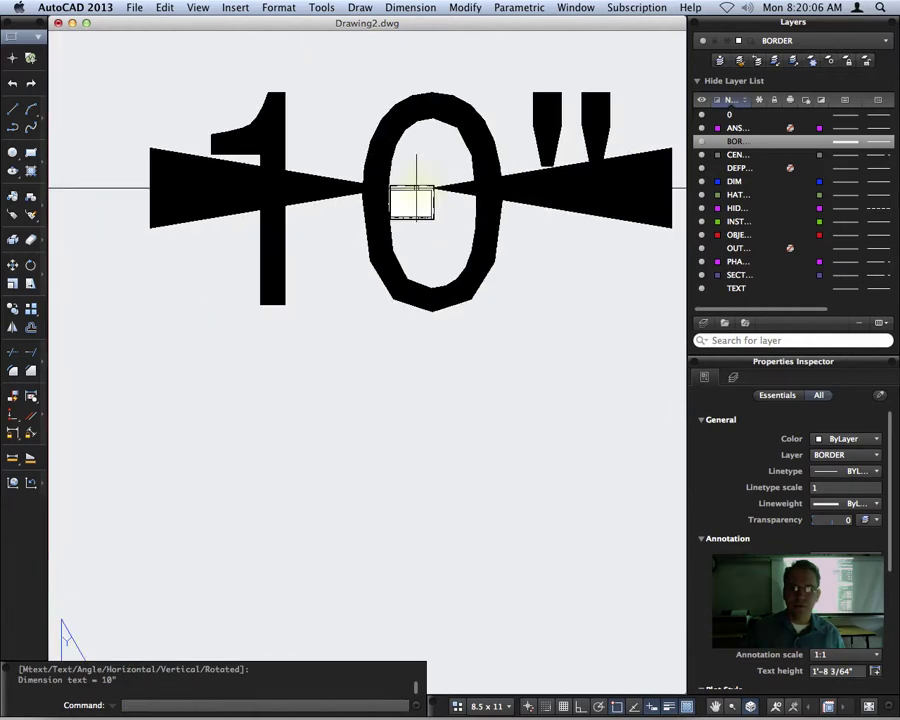
- Erase the 10" check dimension and pan the sheet toward the middle of the view
scroll(416, 200, up, 10)
click(602, 230)
click(528, 138)
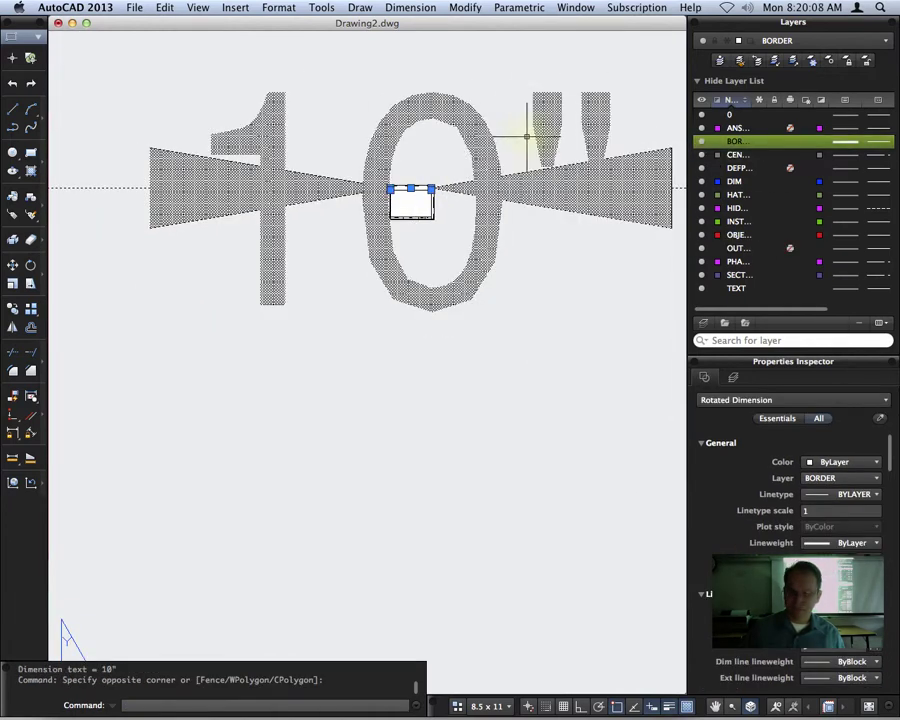
key(Delete)
scroll(402, 206, up, 10)
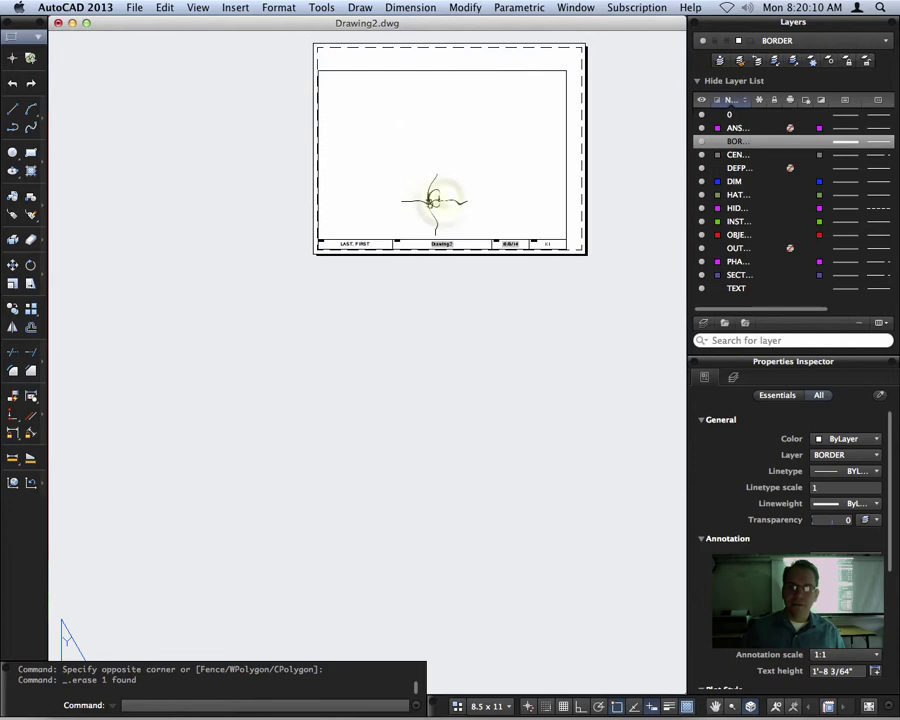
middle_drag(450, 206, 294, 405)
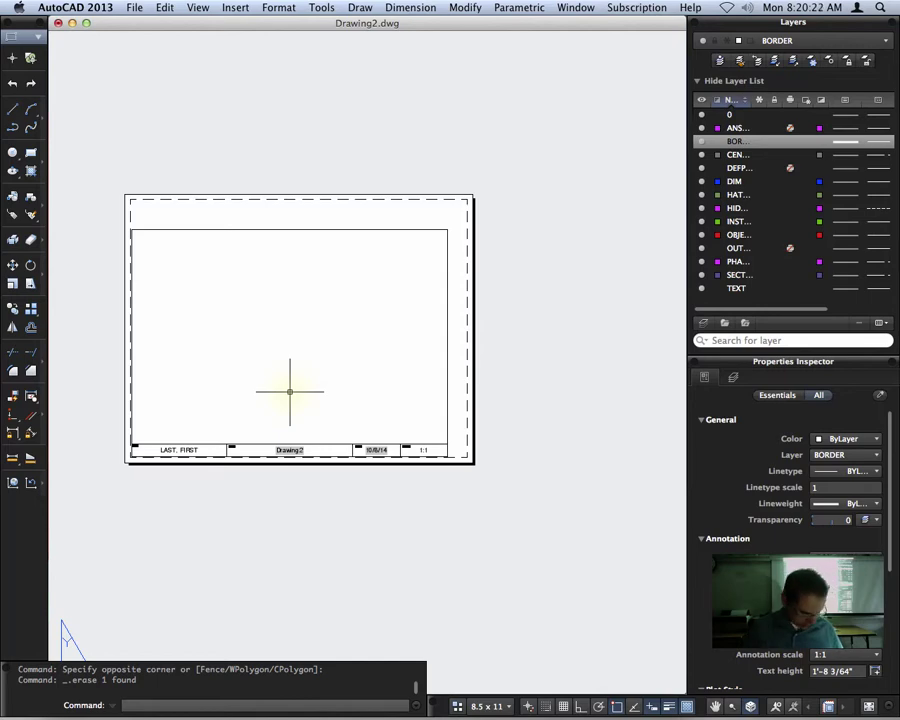
- Start a linear dimension along the border's right edge, then cancel it
click(420, 8)
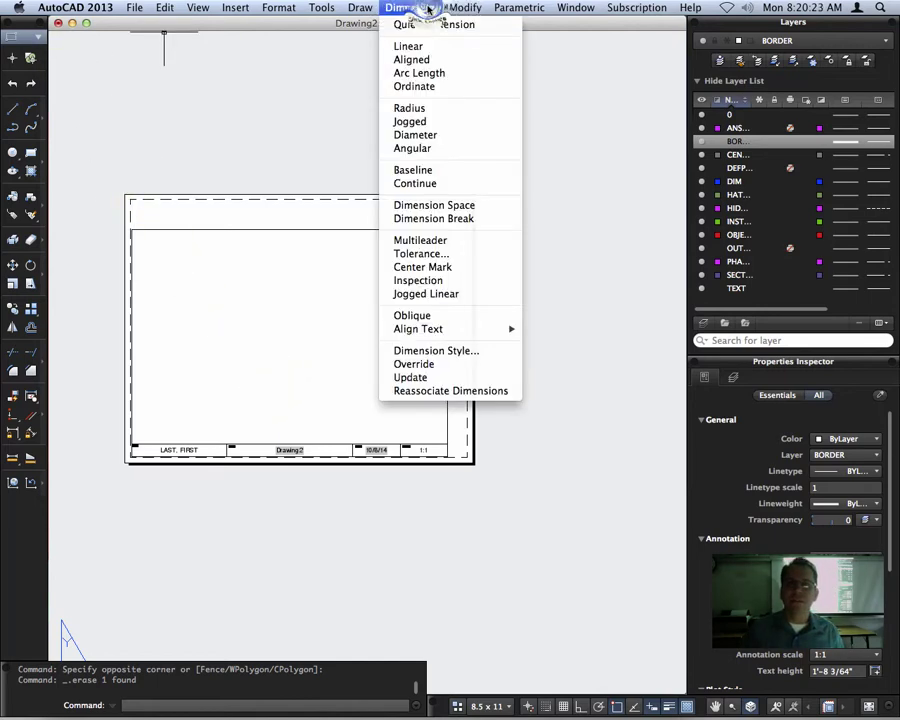
click(412, 46)
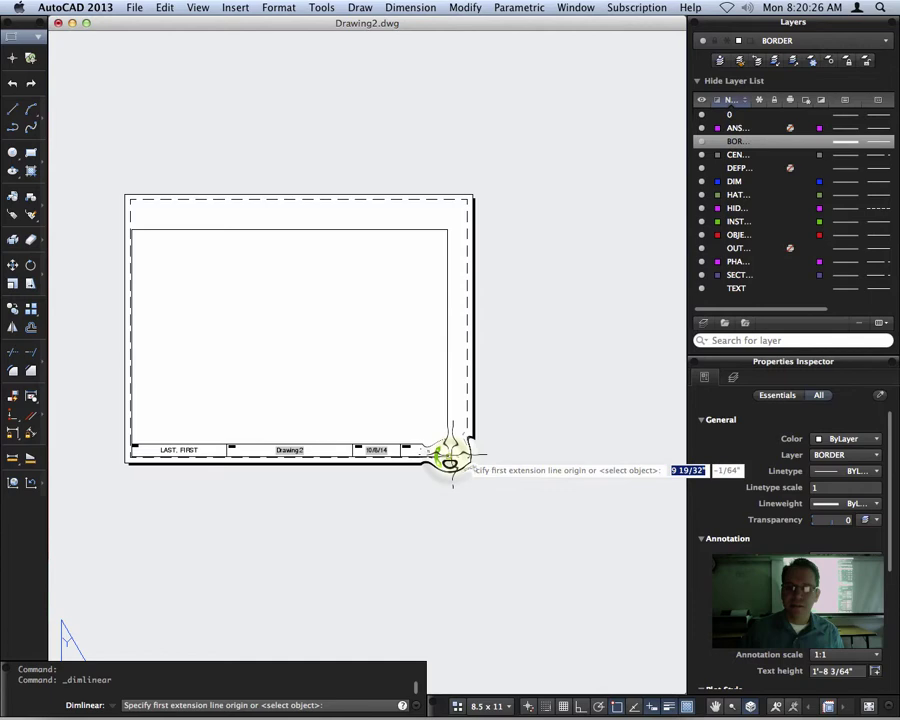
click(450, 456)
click(448, 229)
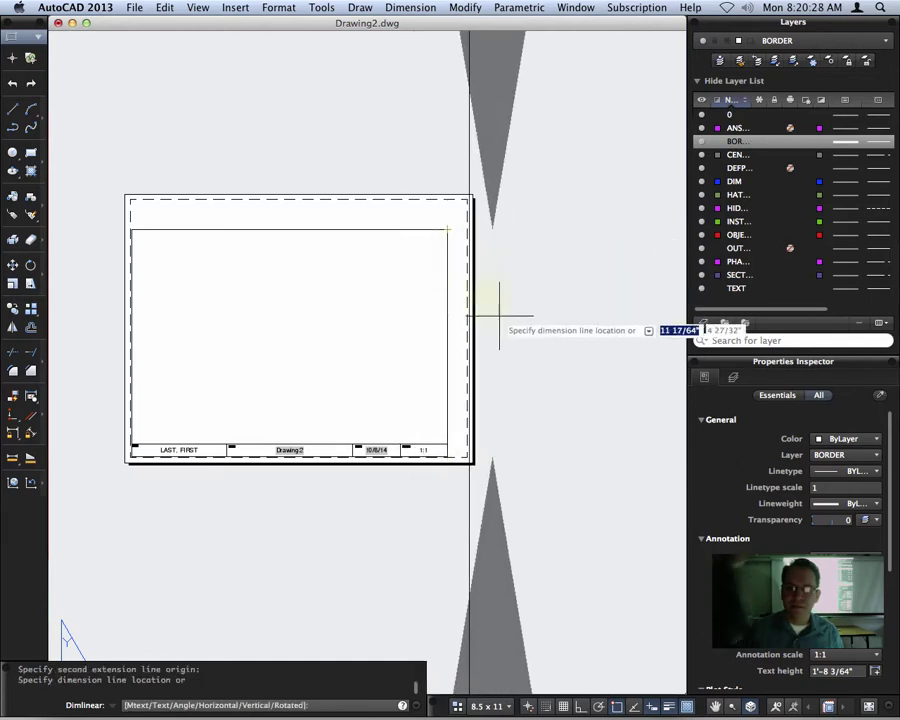
scroll(499, 316, down, 10)
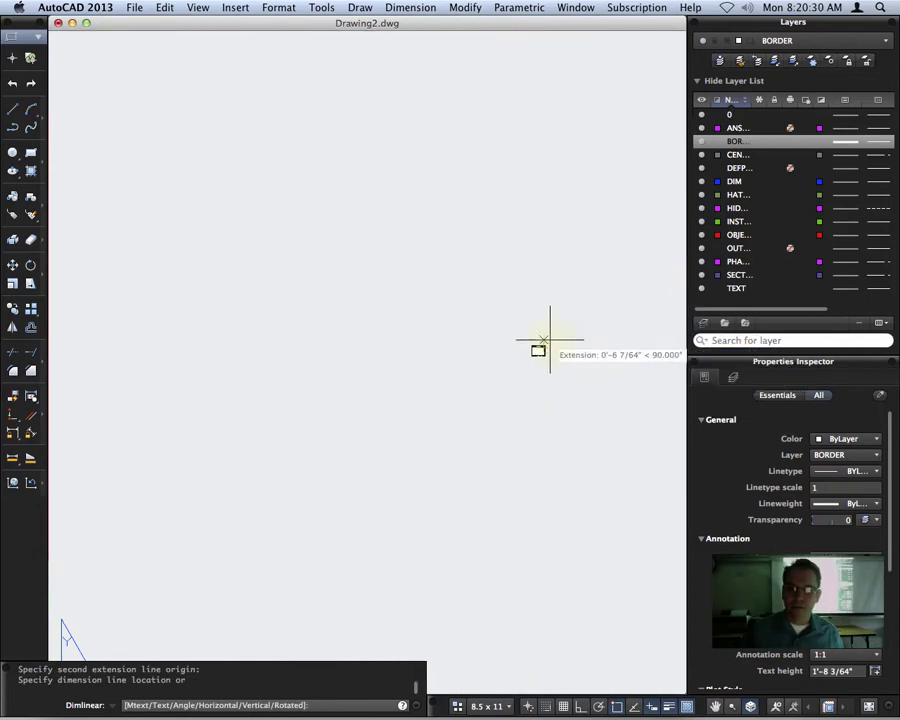
key(Escape)
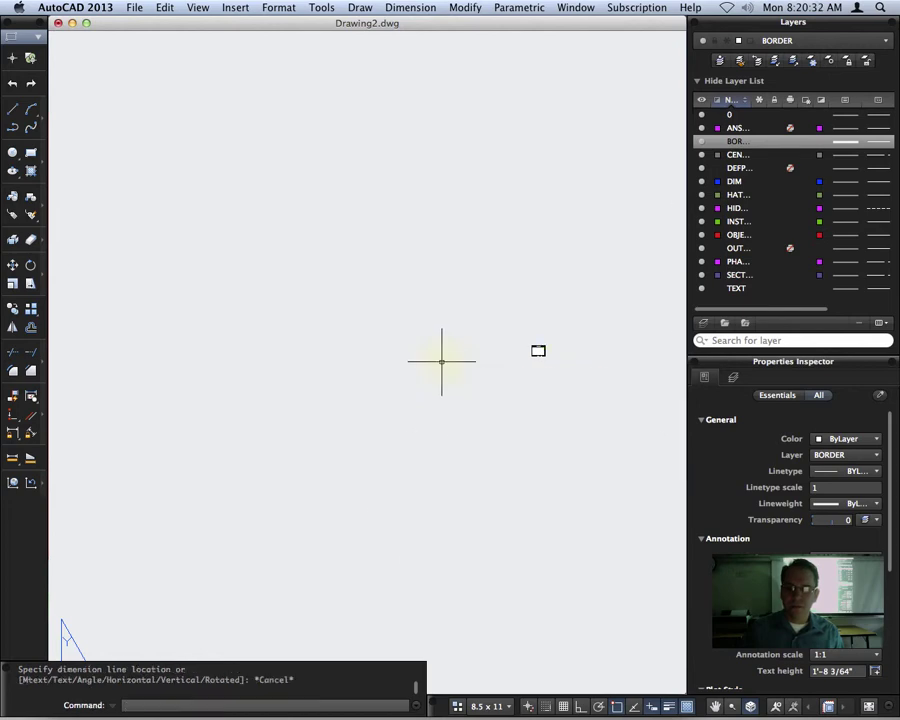
- Crossing-select the inner border rectangle and erase it
scroll(542, 347, up, 10)
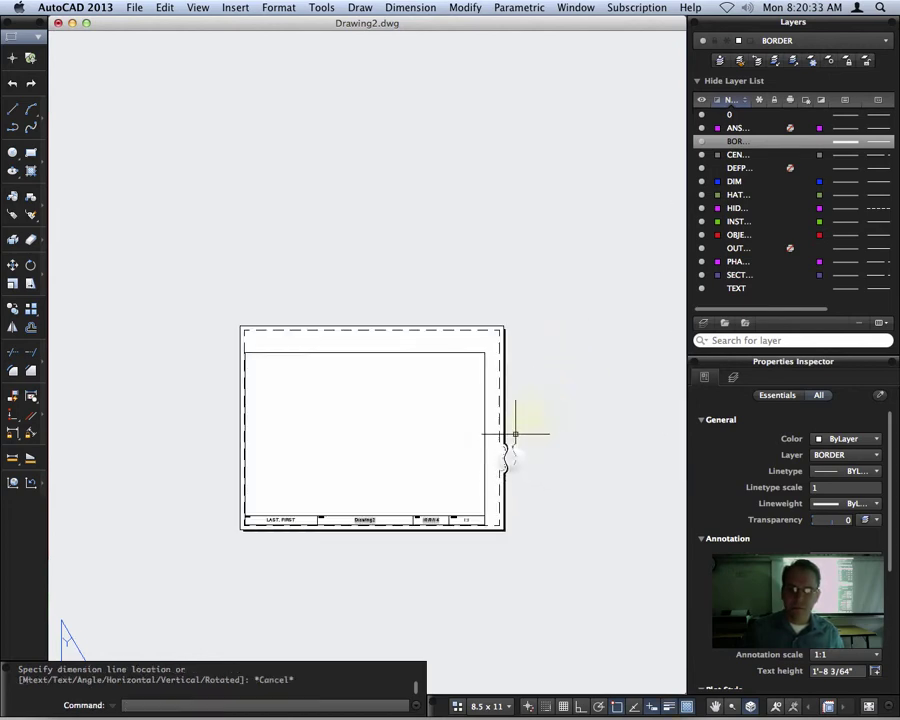
mouse_move(515, 434)
middle_down()
mouse_move(543, 352)
mouse_move(381, 346)
middle_up()
scroll(381, 346, up, 3)
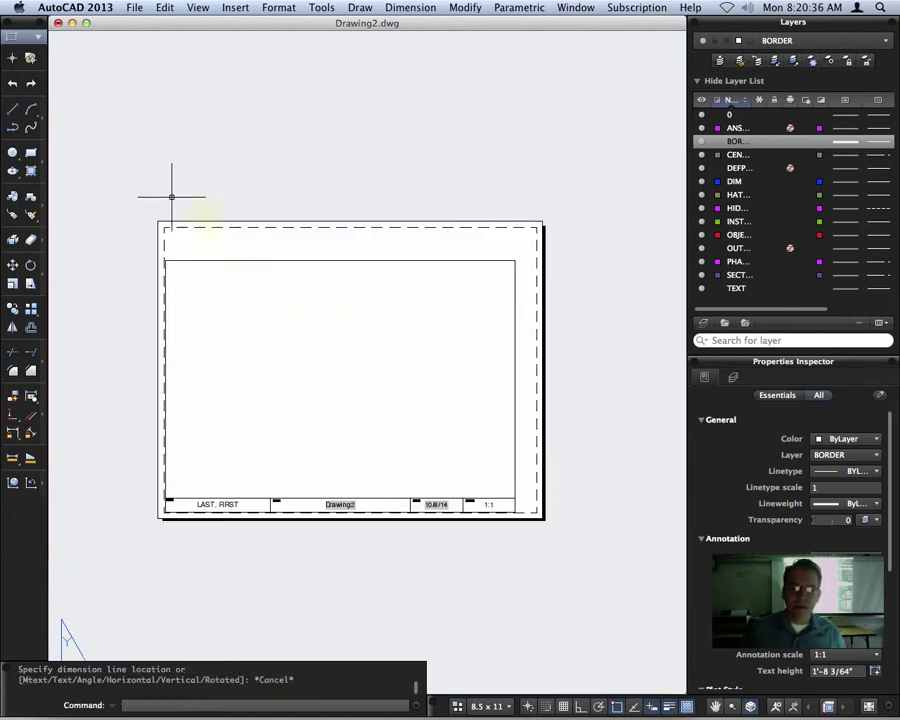
click(402, 290)
click(348, 242)
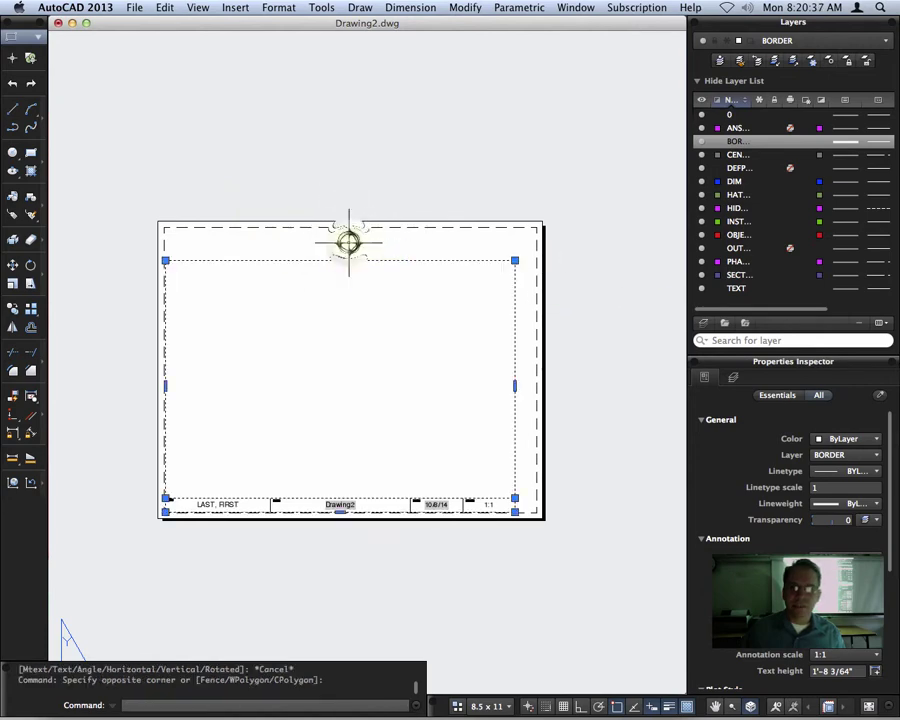
key(Delete)
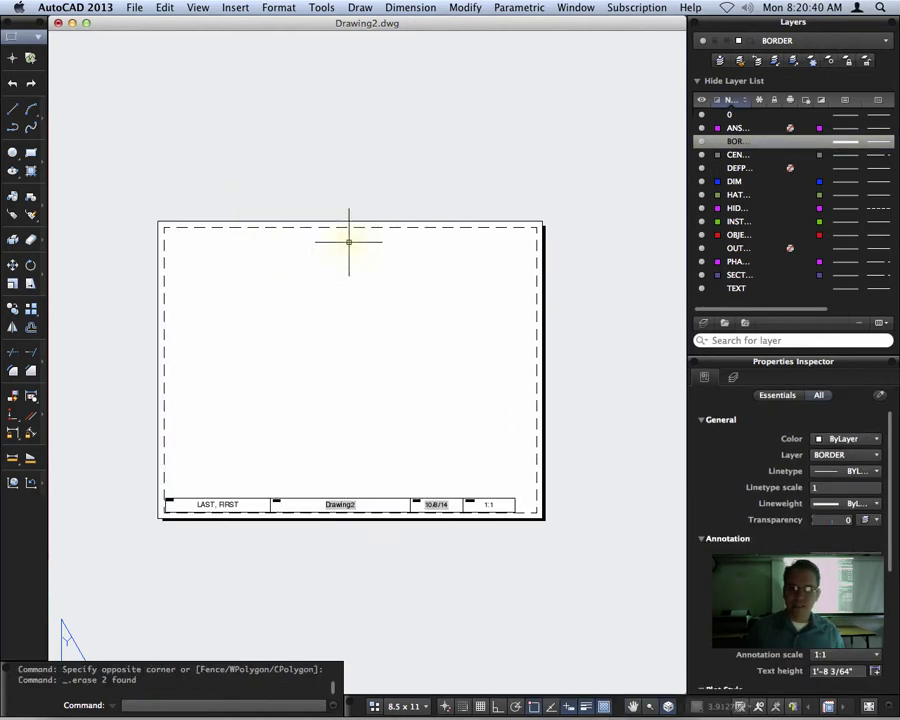
click(30, 152)
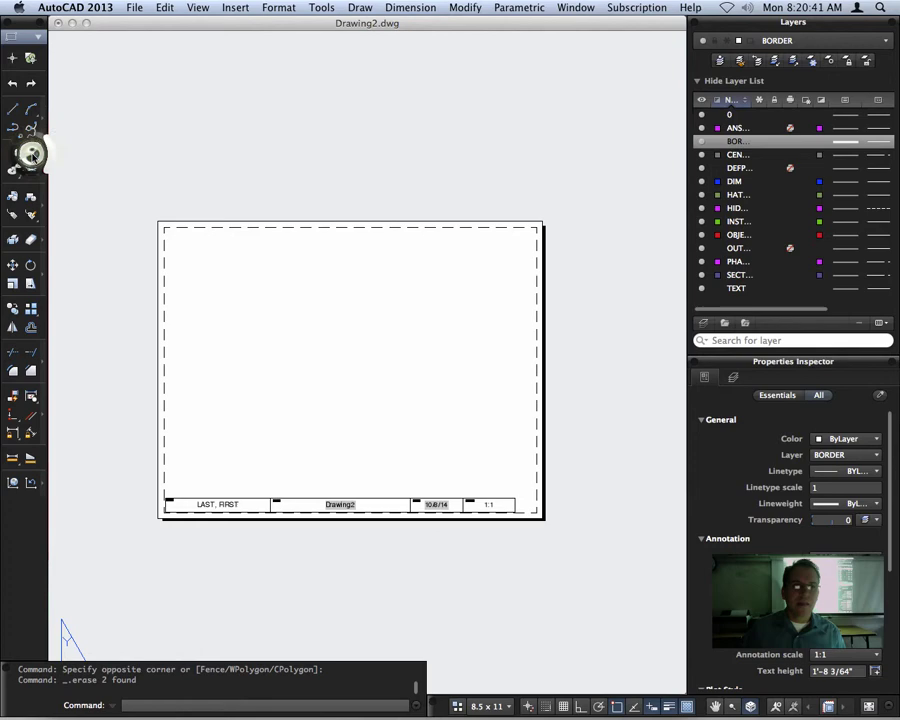
- Draw a 10" by 8" rectangle from the sheet's lower-left corner, then select all objects
click(31, 154)
click(165, 510)
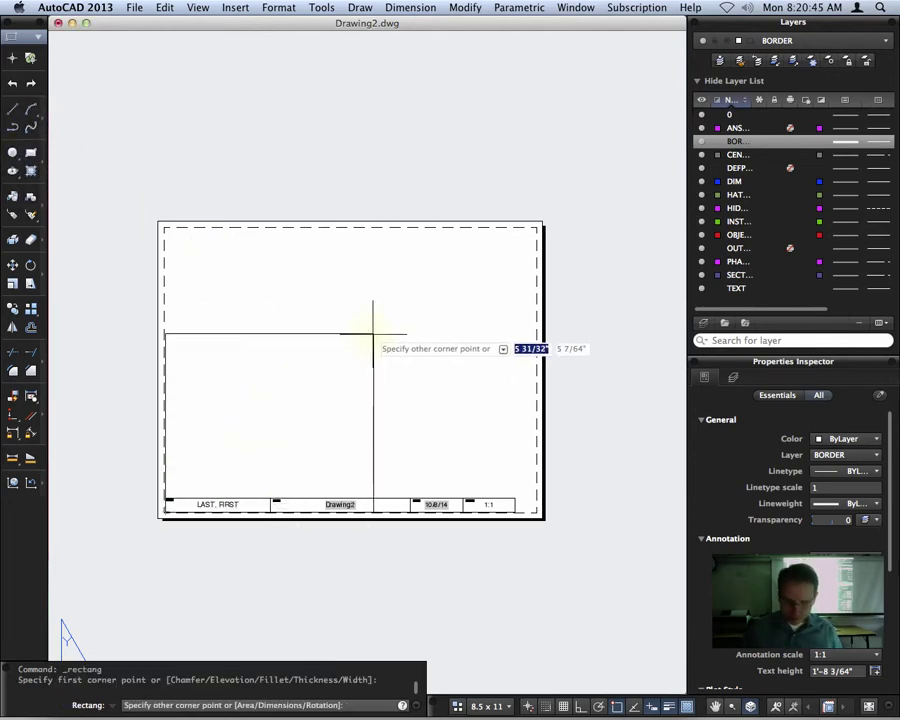
text(10")
key(Tab)
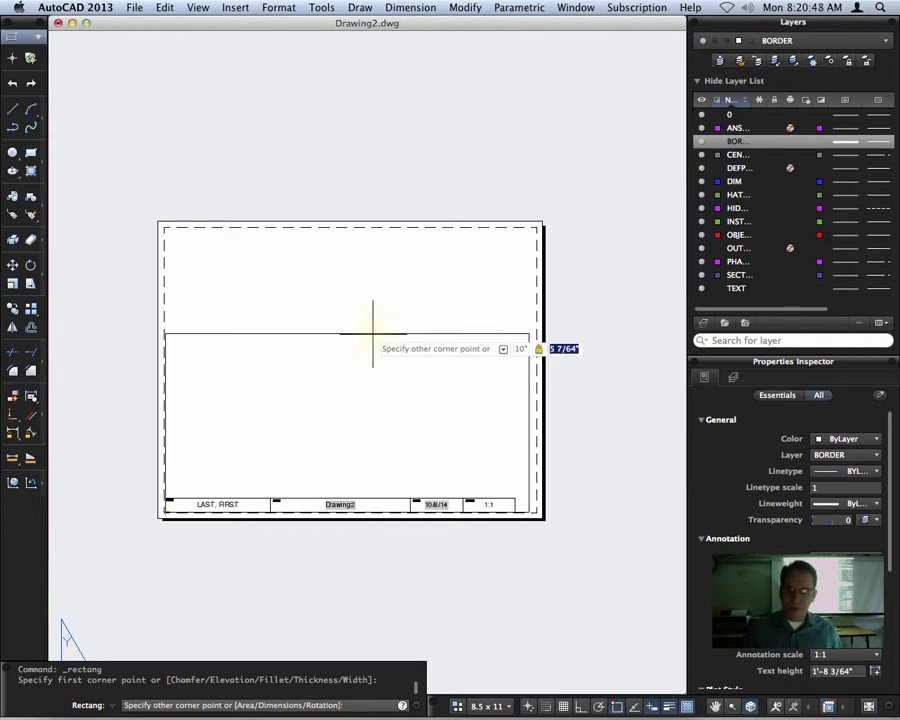
text(8")
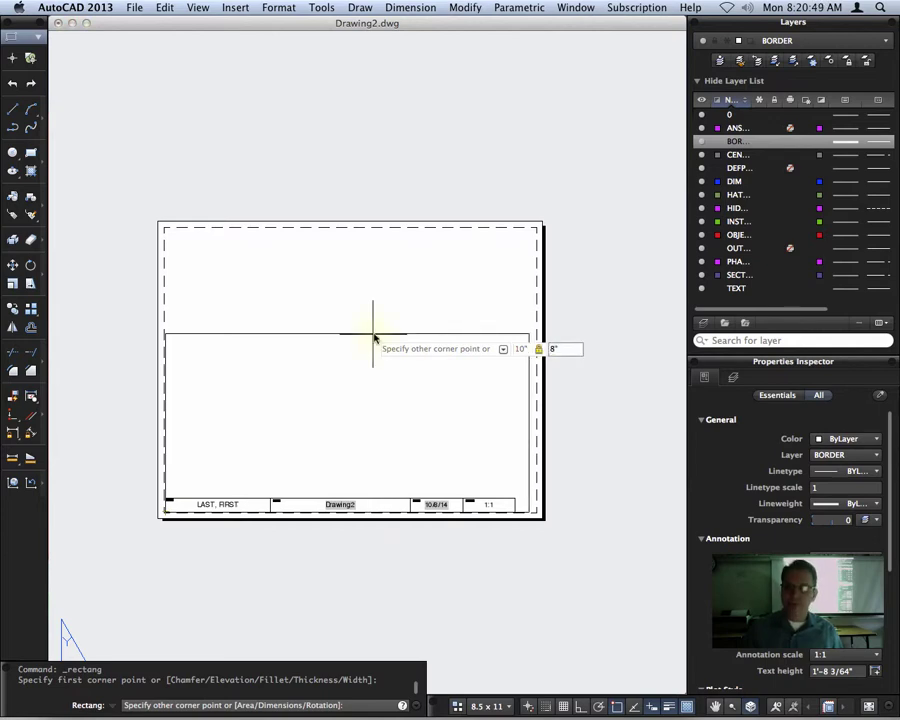
key(Return)
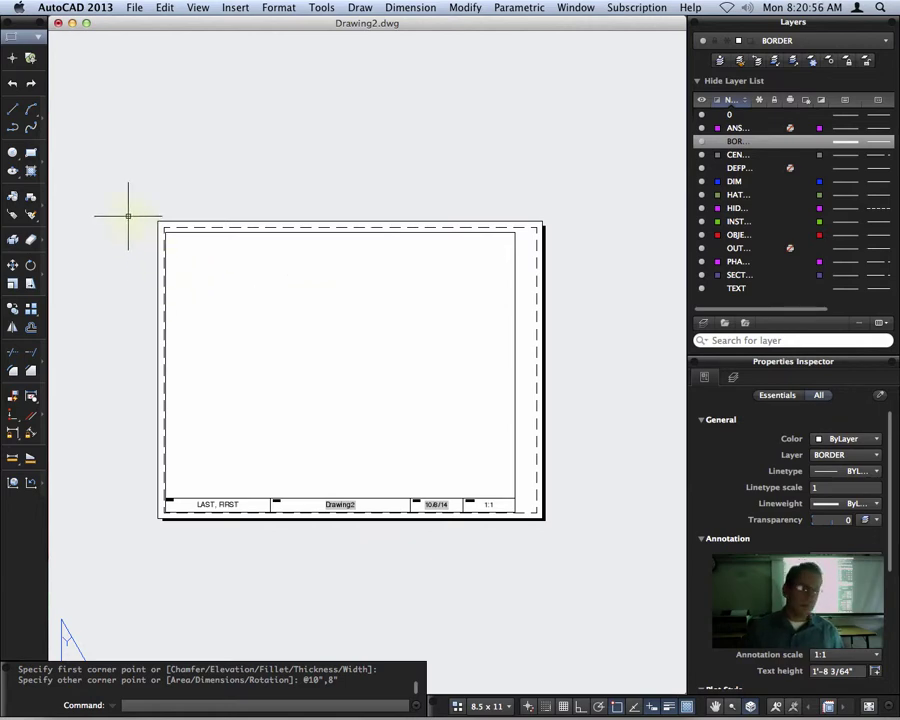
click(370, 230)
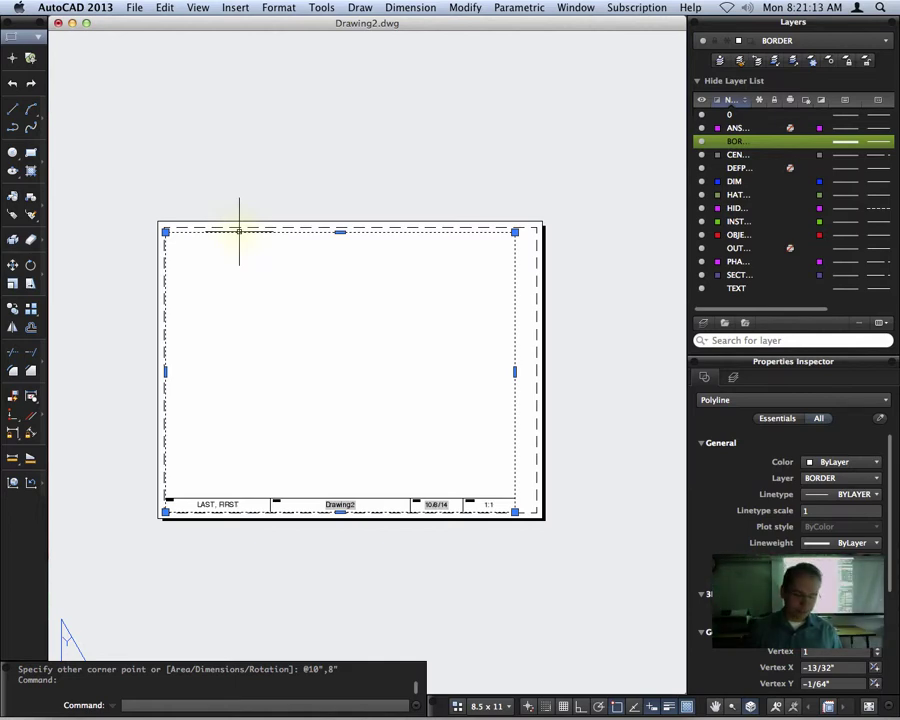
key(super+a)
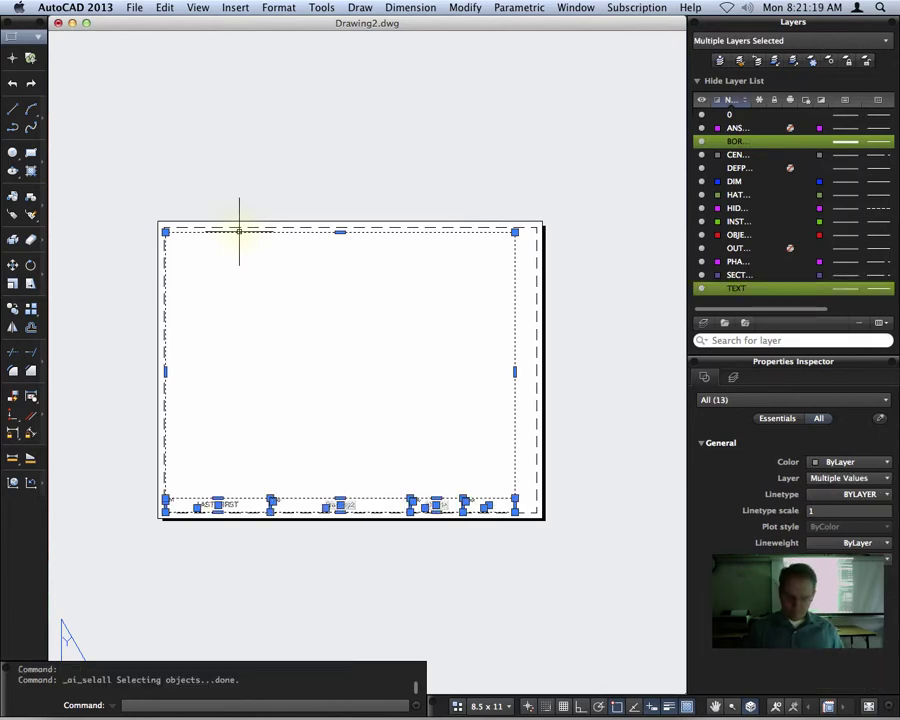
- Move all 13 border and title-block objects into place within the sheet's dashed margin
text(m)
key(Return)
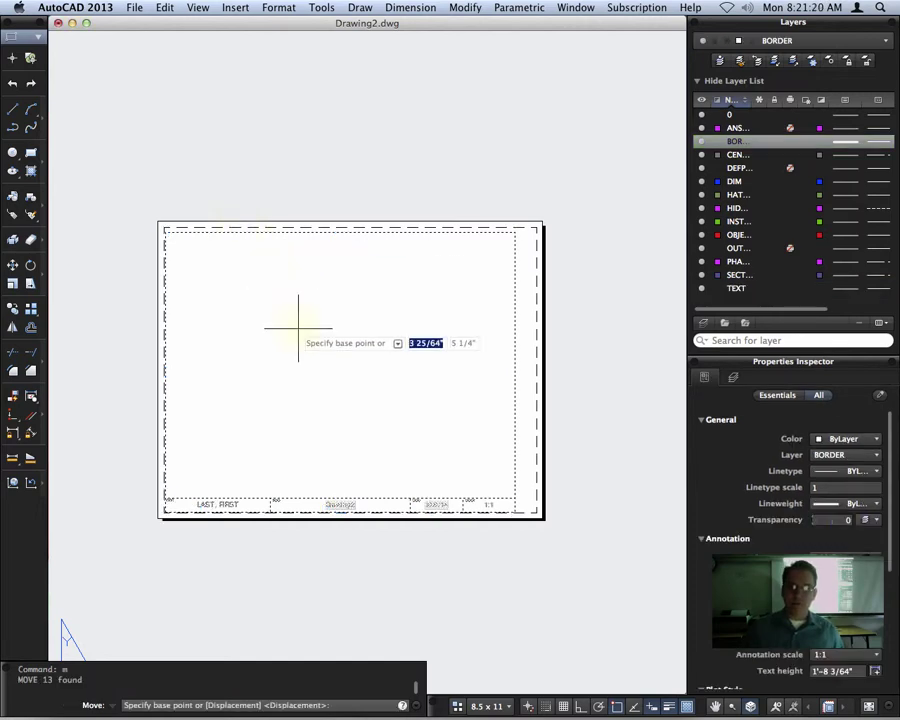
click(336, 372)
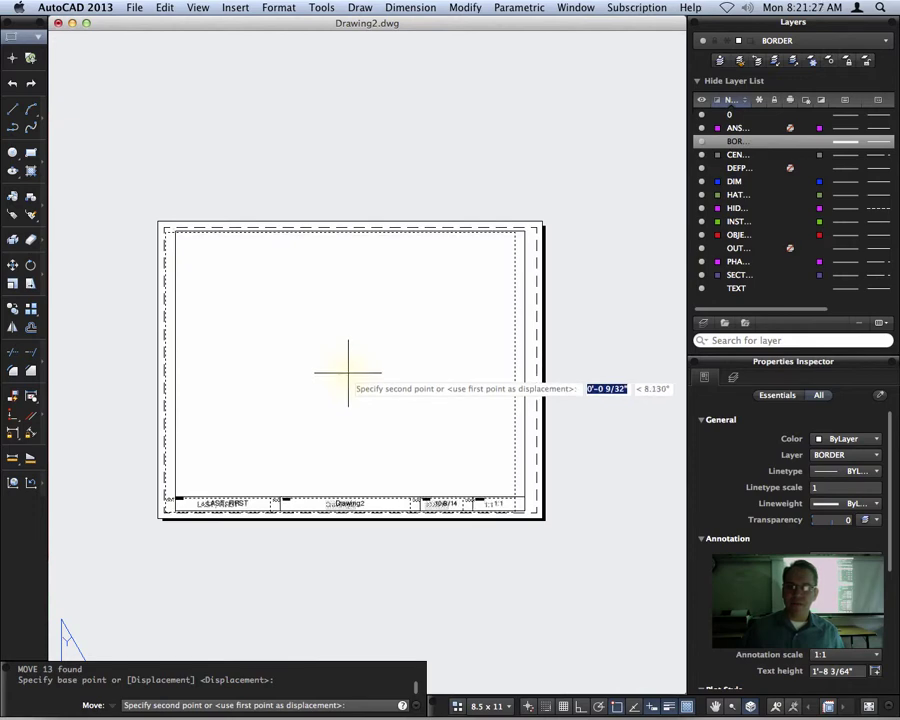
click(347, 373)
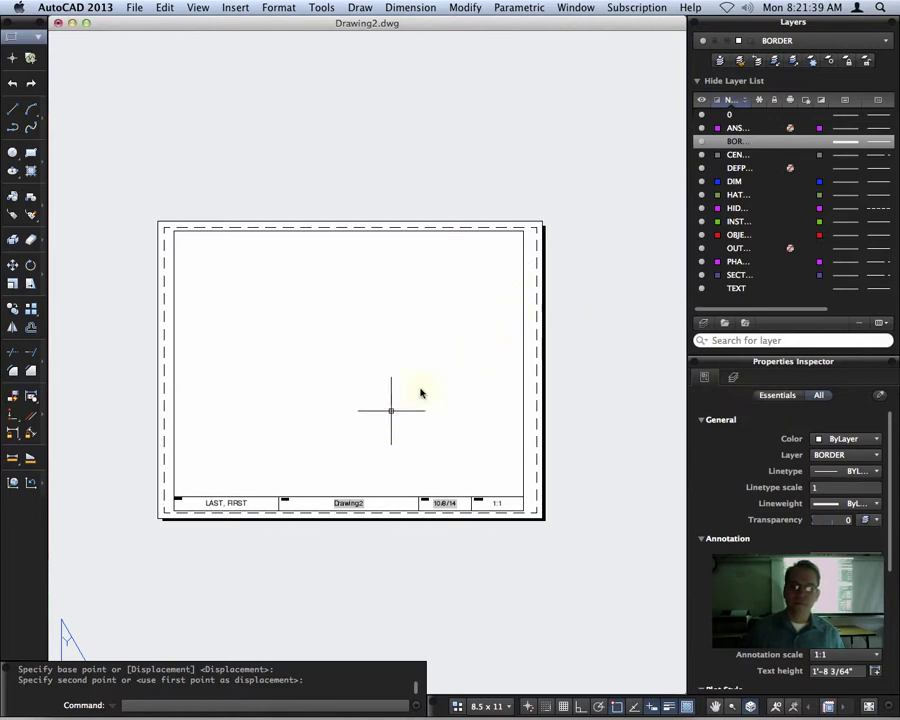
scroll(390, 405, up, 2)
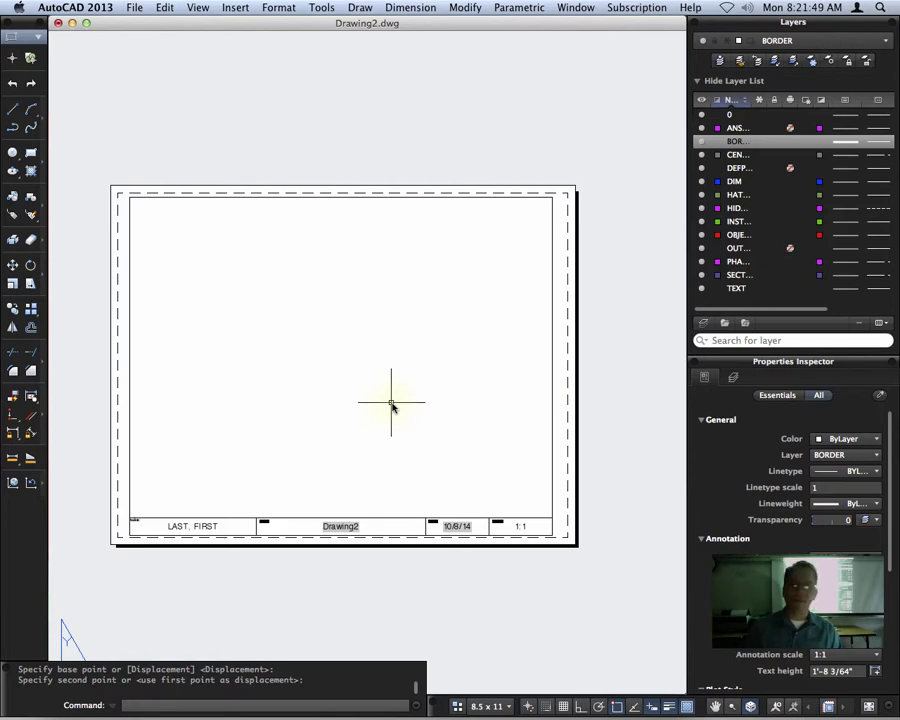
- Create an MV viewport from the border's top-left corner to its bottom-right intersection, then select it
text(MV)
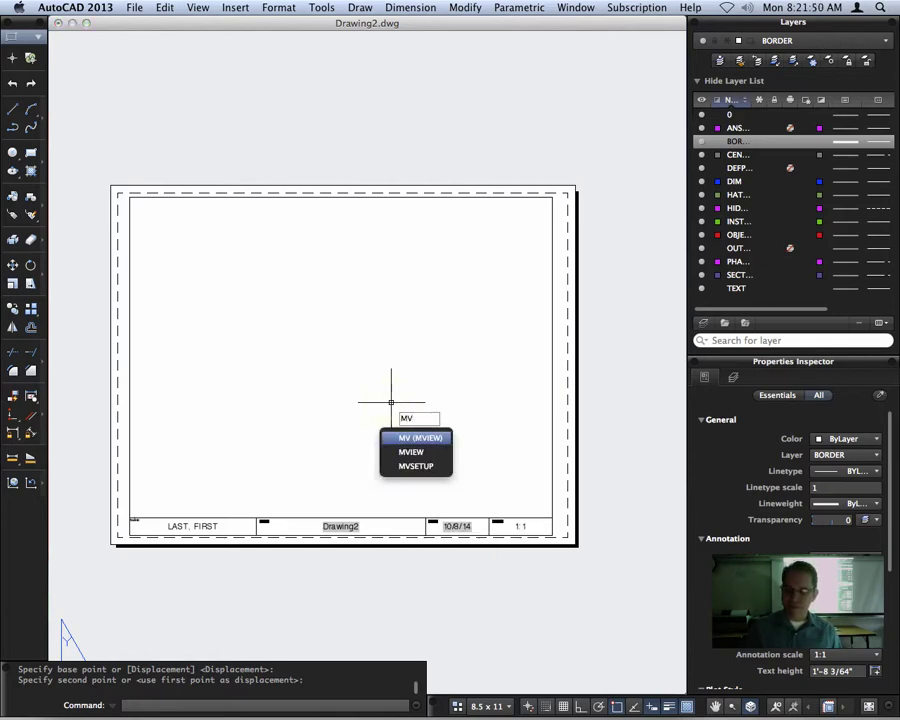
key(Return)
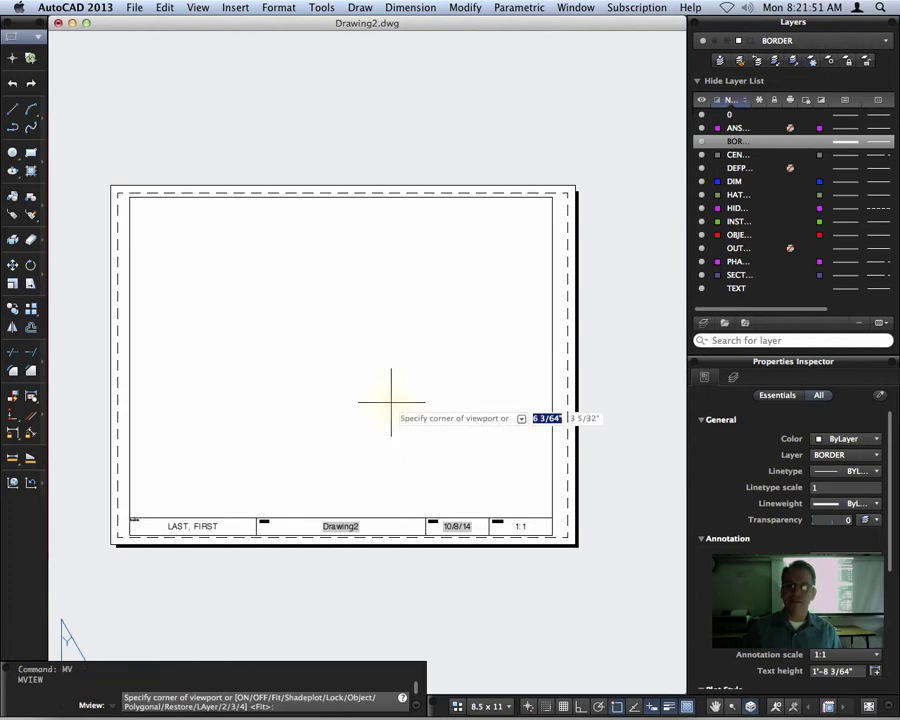
click(129, 197)
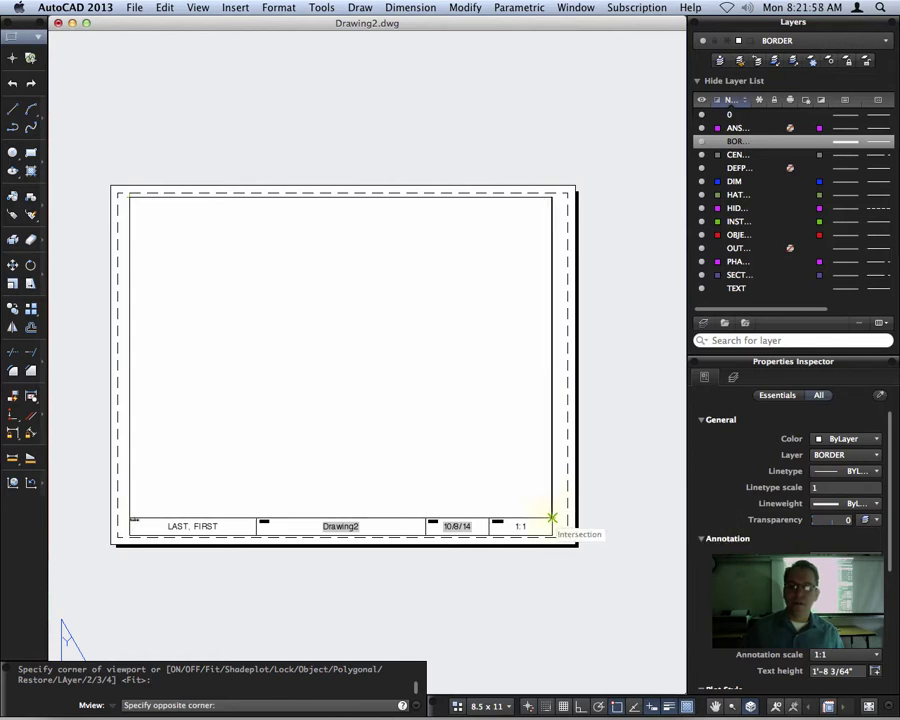
click(551, 518)
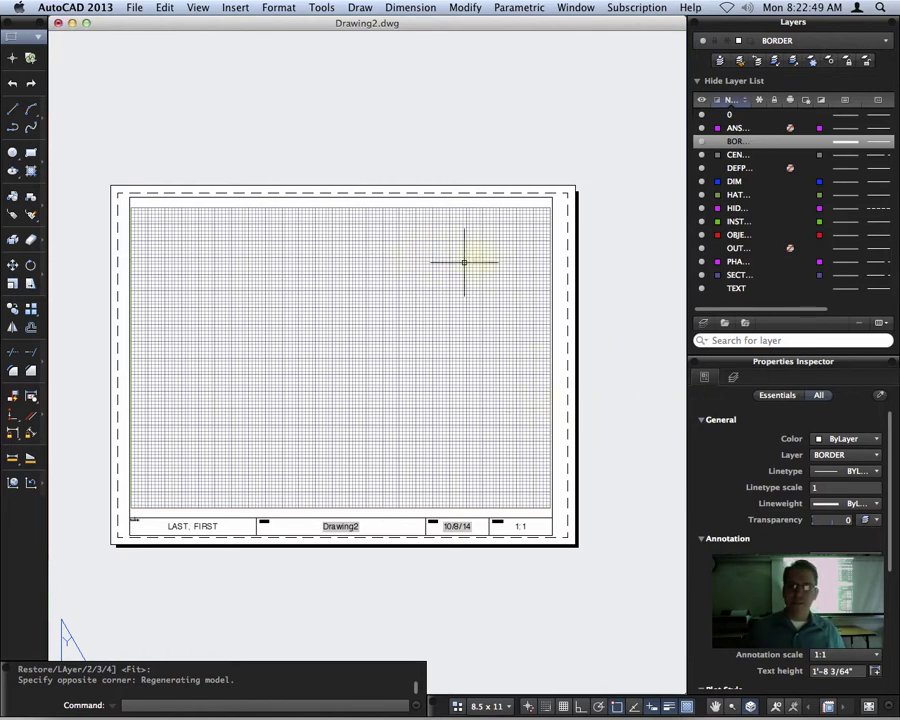
click(454, 196)
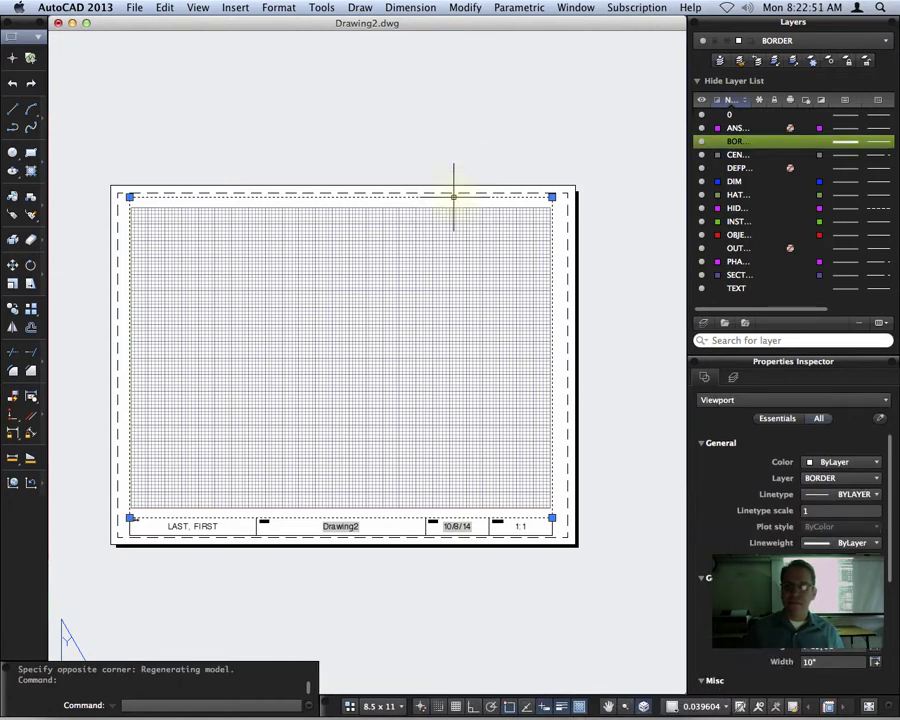
- Deselect the new viewport
key(Escape)
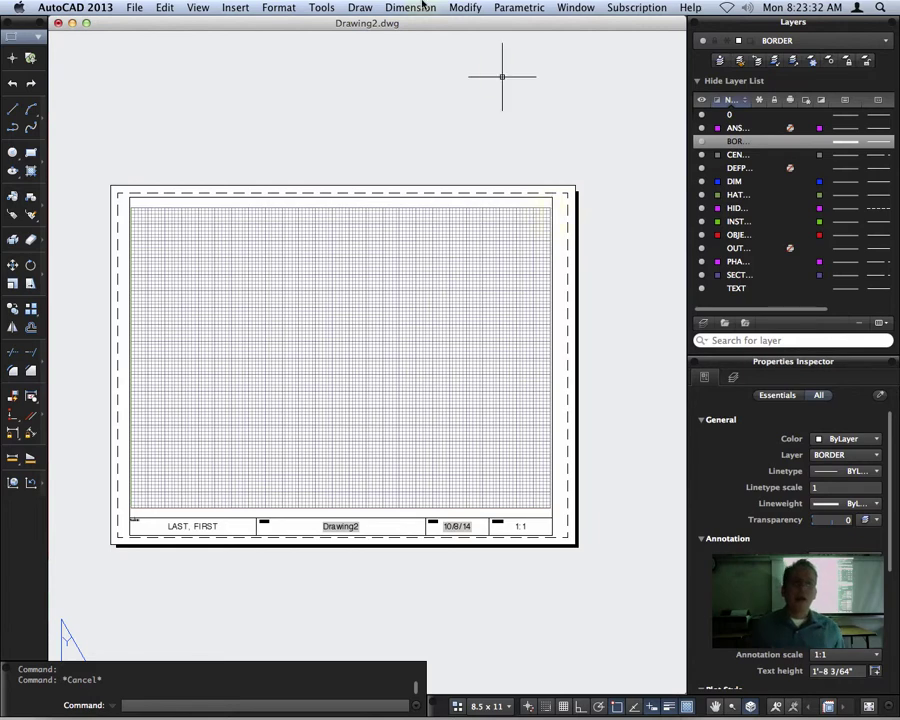
- Open Save As and choose the AutoCAD Drawing Template (*.dwt) format in the Template folder
click(136, 8)
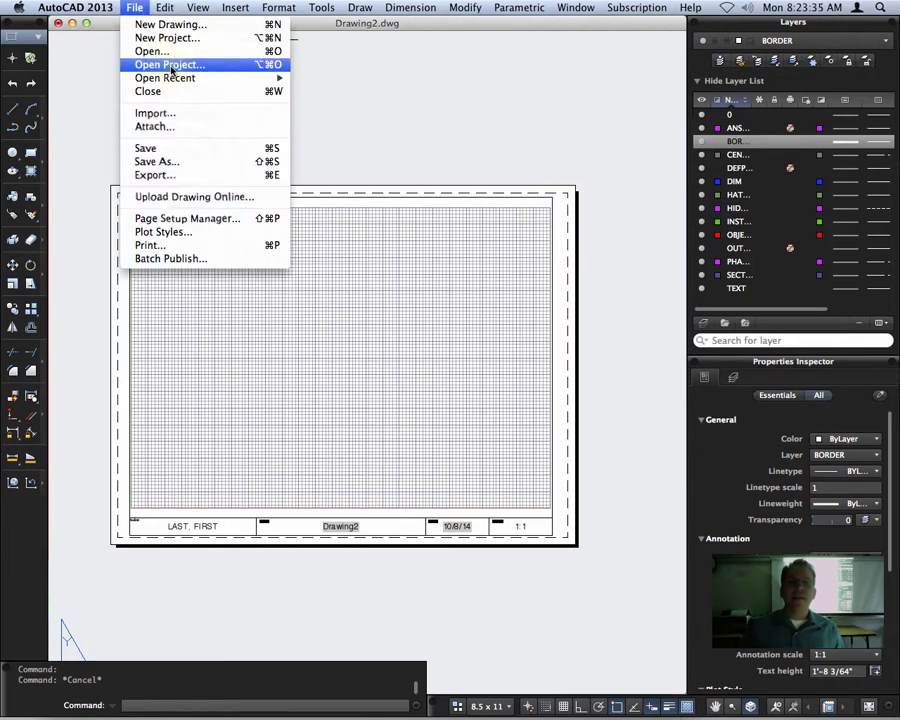
click(190, 163)
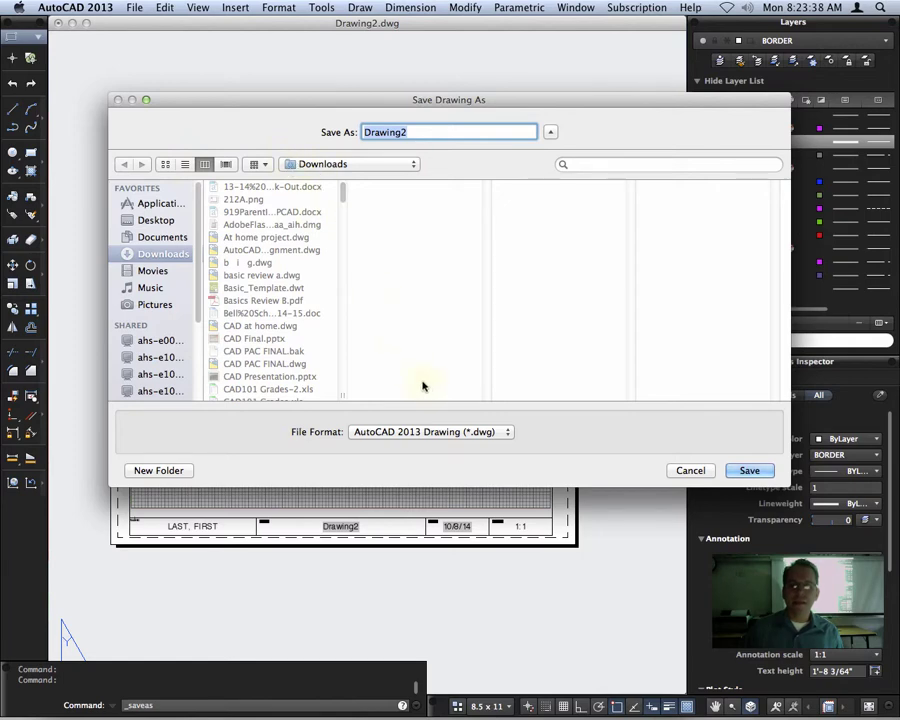
click(440, 432)
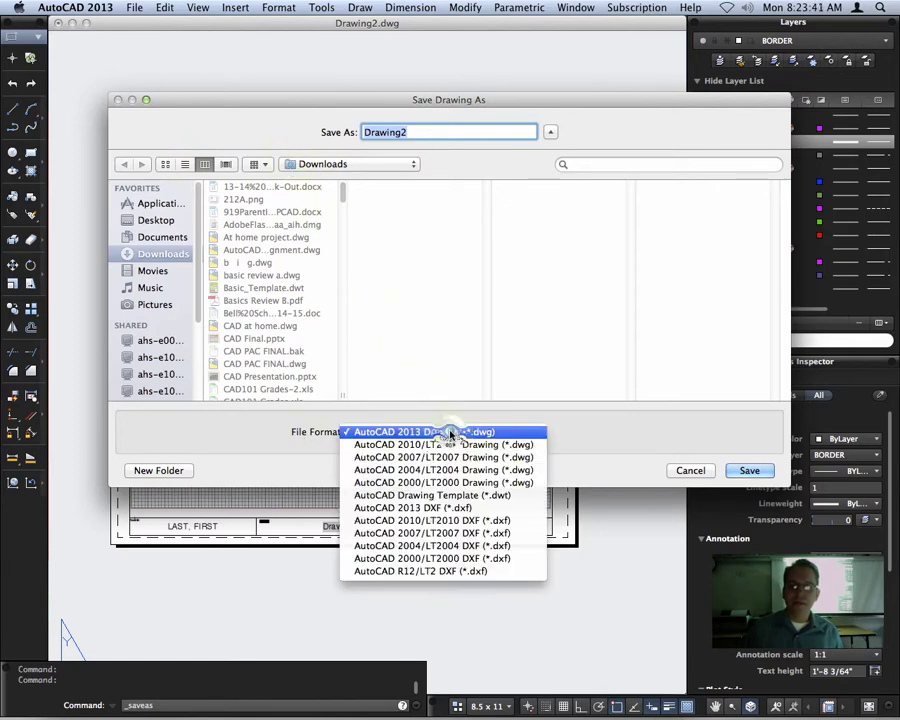
click(522, 500)
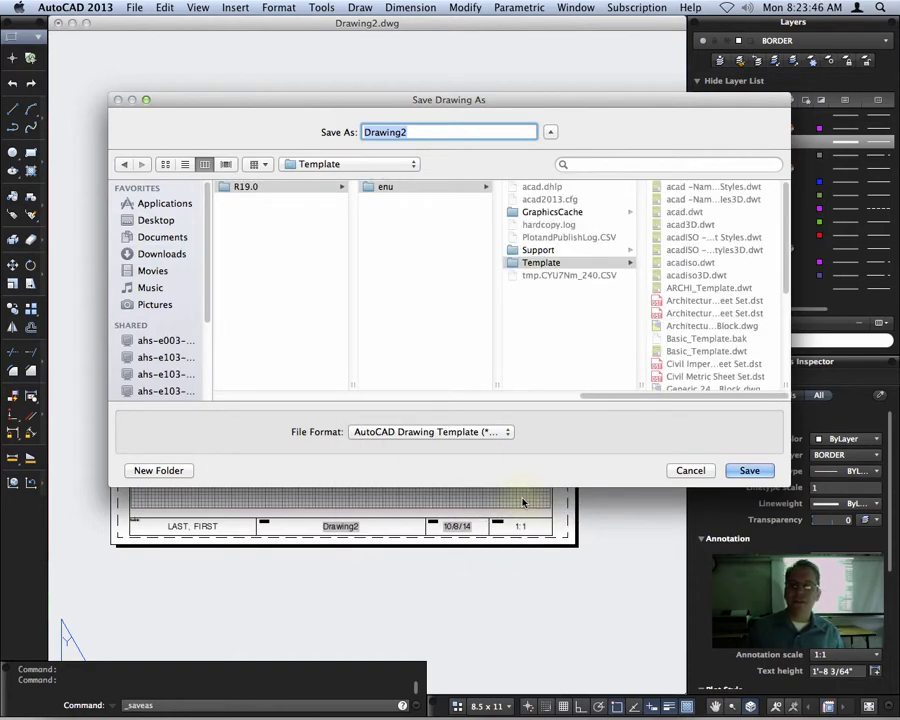
drag(671, 400, 648, 416)
scroll(661, 410, right, 3)
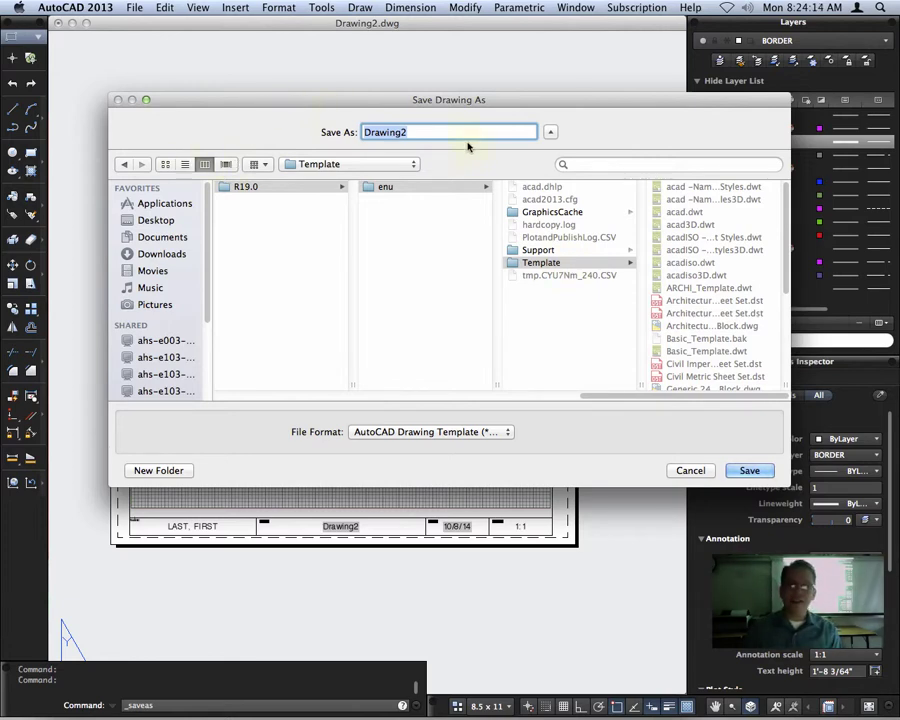
- Save the file as ARCHI_Template in .dwt format, replacing the existing copy
text(ARCHI)
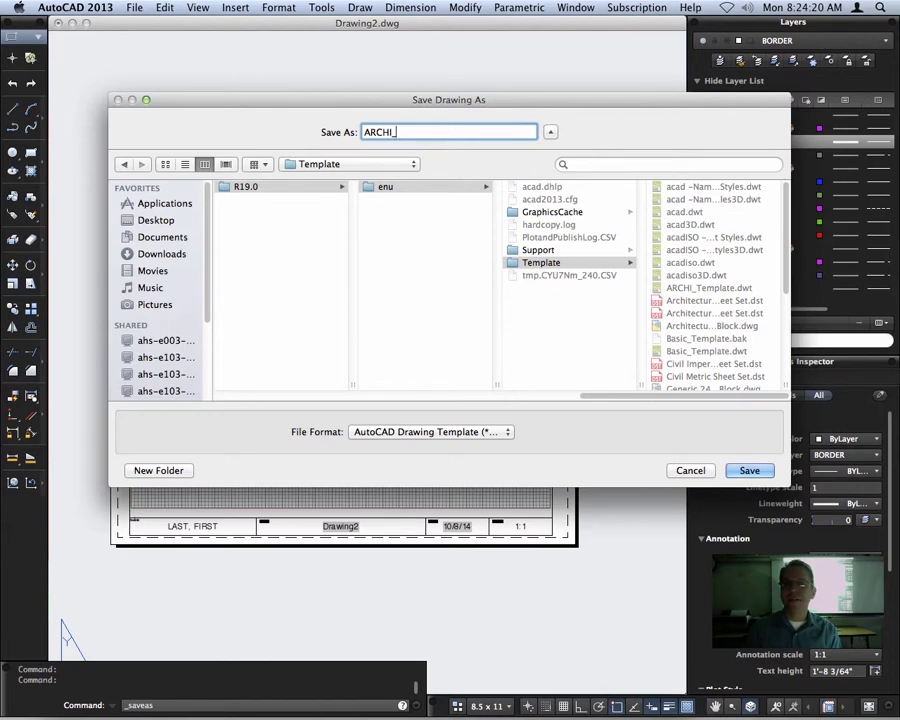
text(_TEMP)
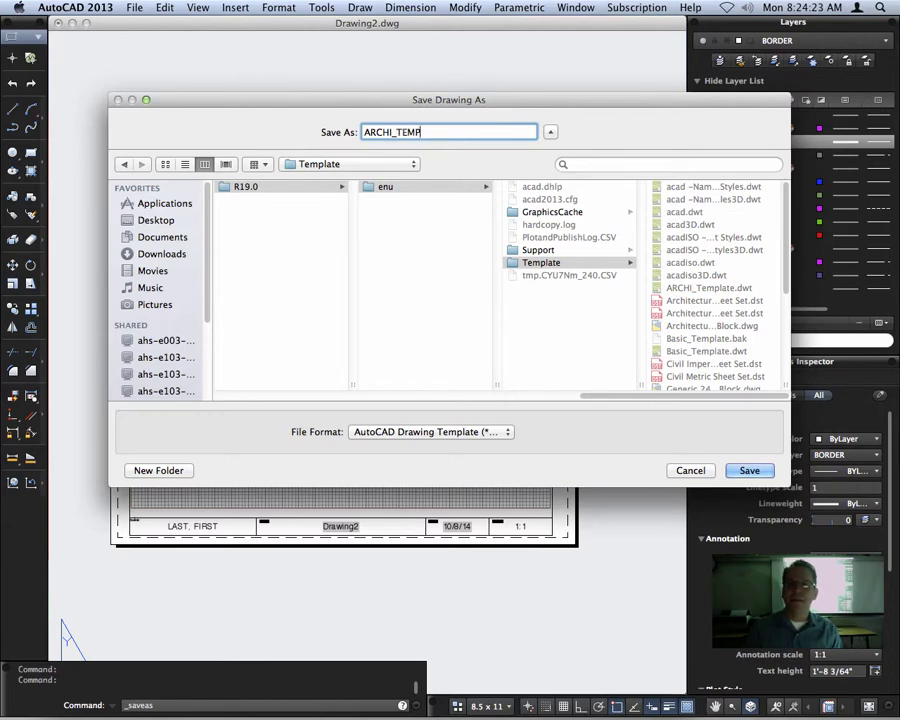
key(BackSpace)
key(BackSpace)
key(BackSpace)
text(emplate)
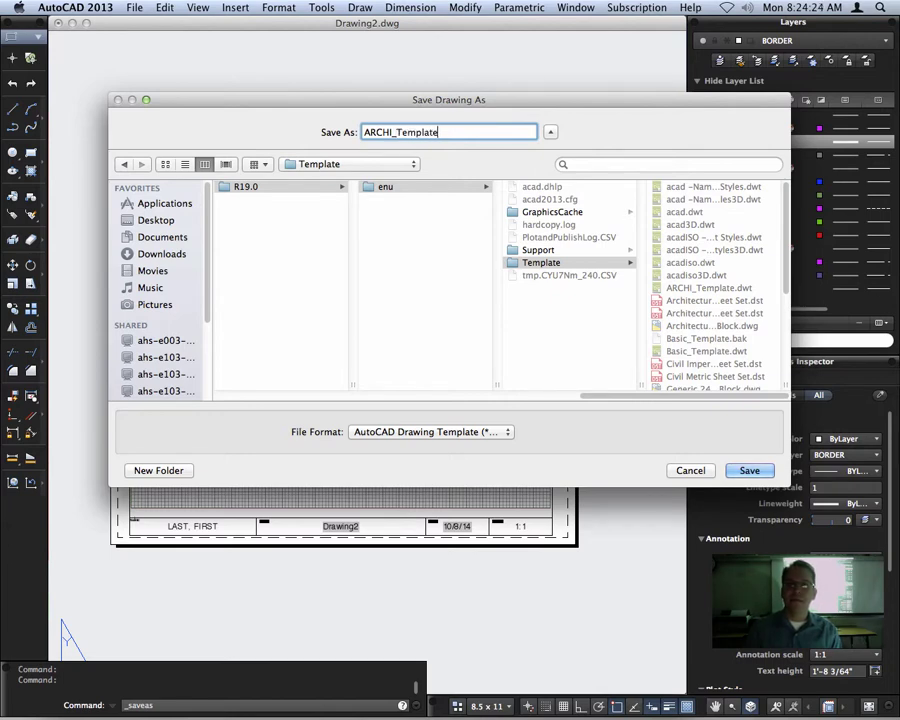
click(466, 431)
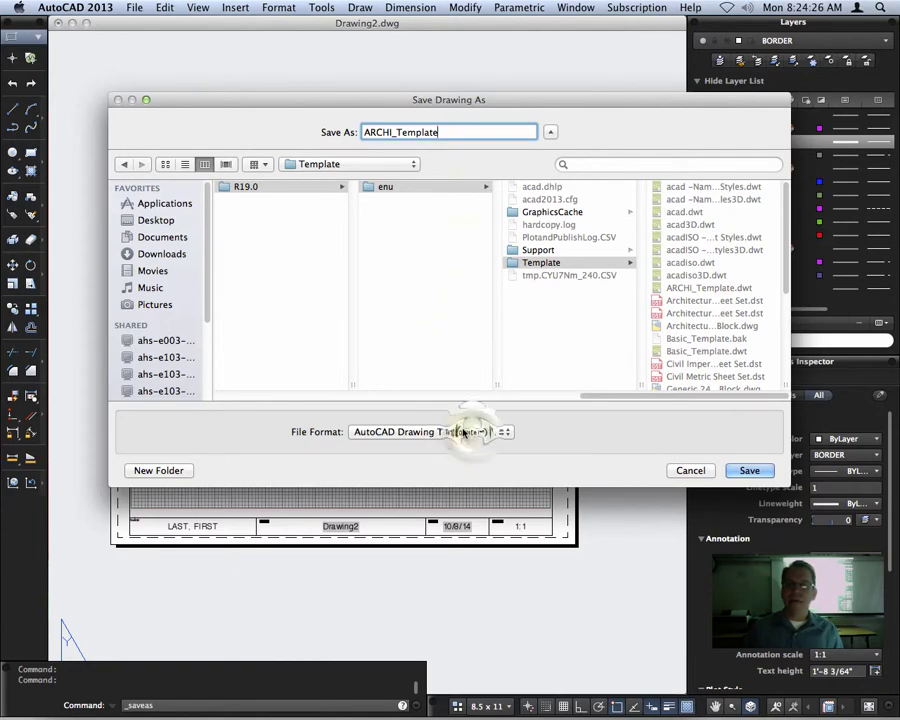
click(470, 433)
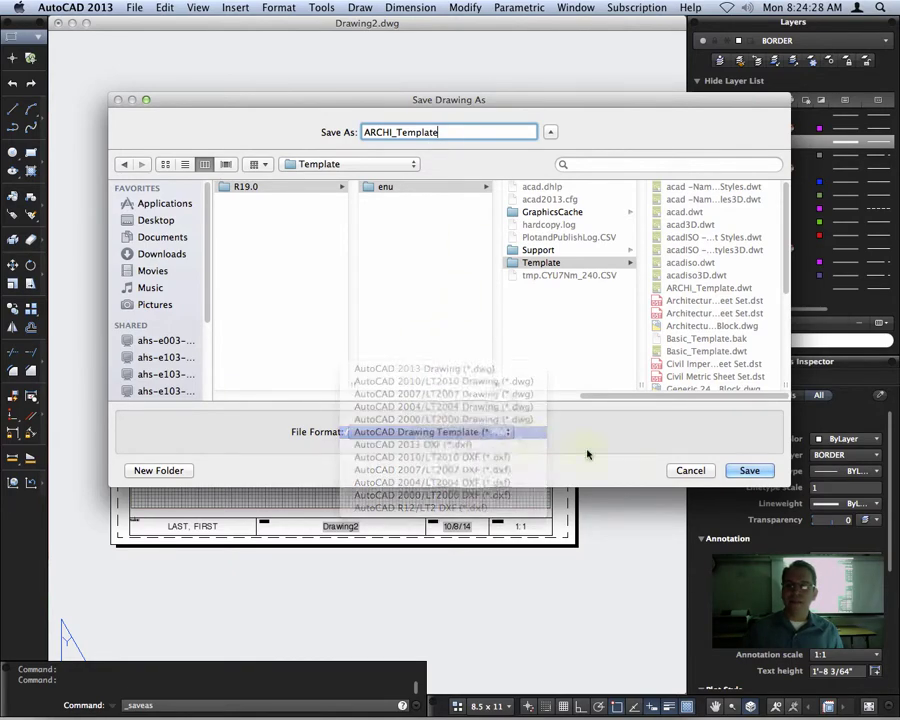
click(760, 470)
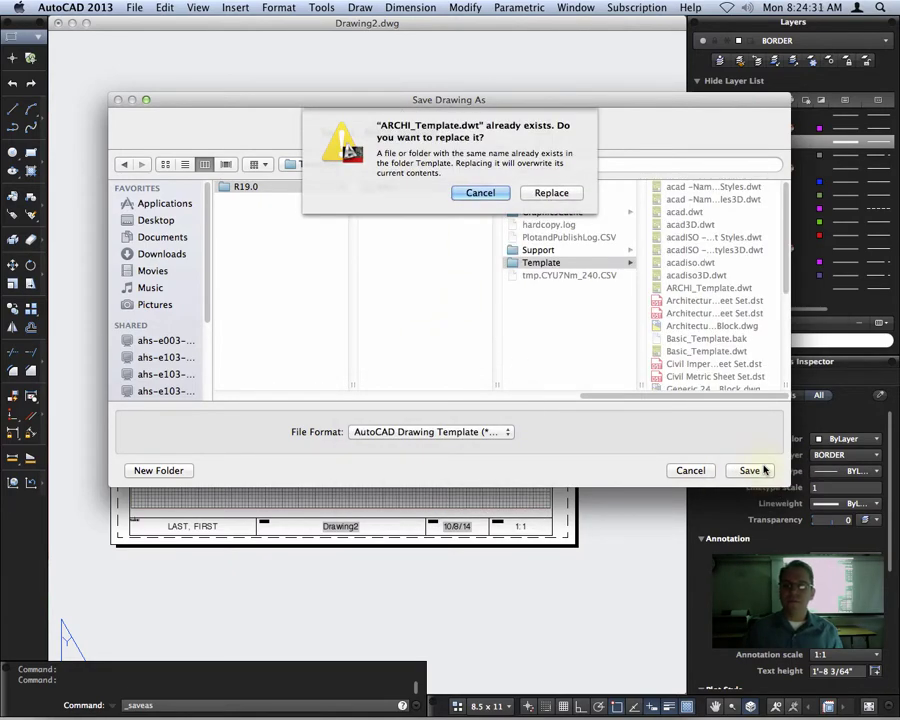
click(563, 193)
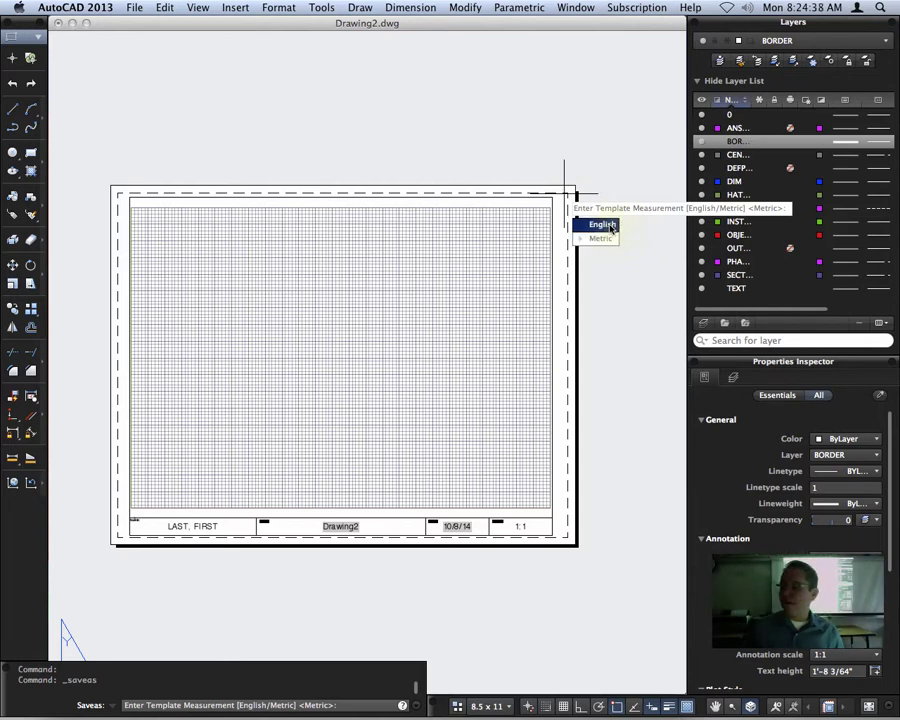
- Choose English measurement and leave the template description blank
click(606, 225)
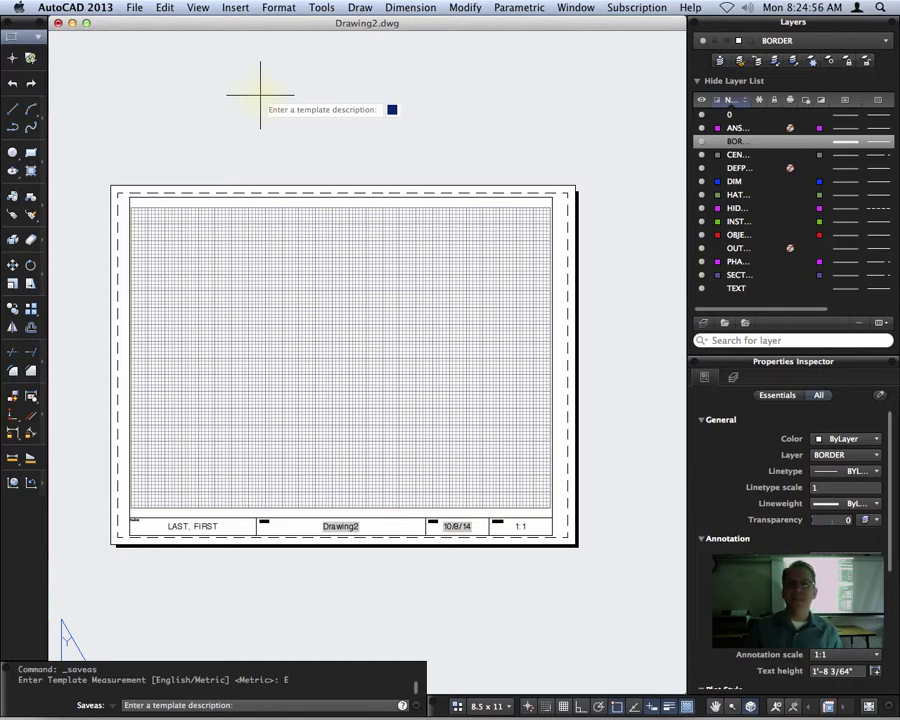
key(Return)
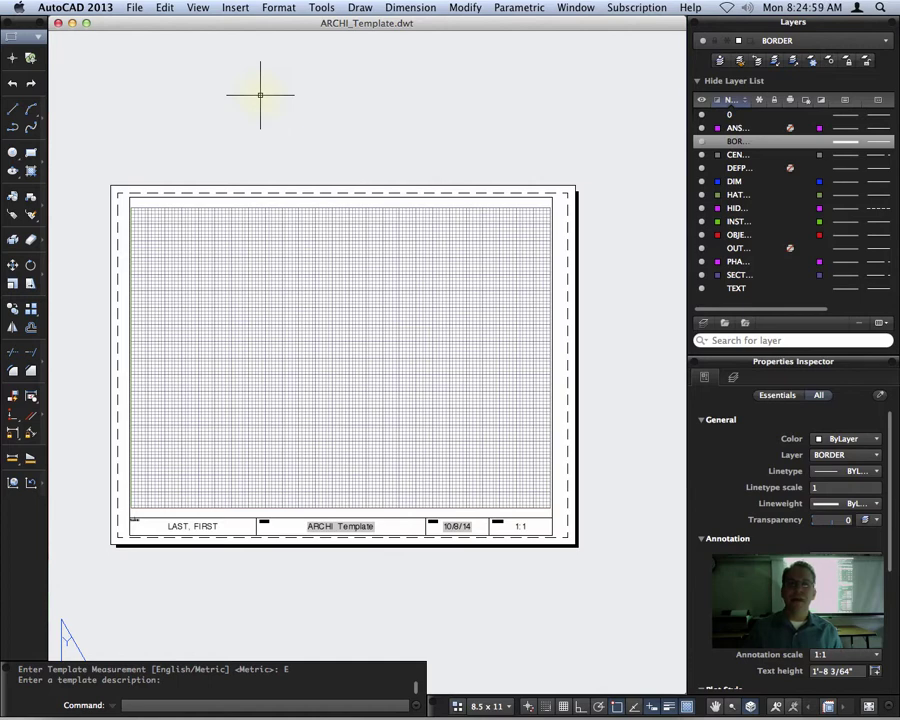
- Close ARCHI_Template.dwt and create Drawing3 from that template via File > New
click(59, 22)
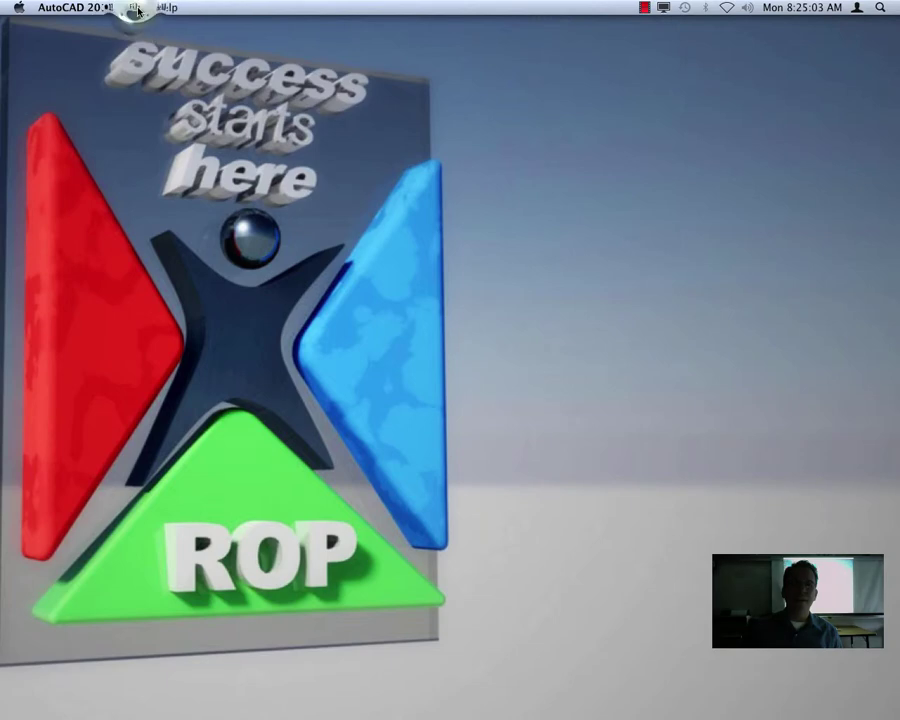
click(135, 8)
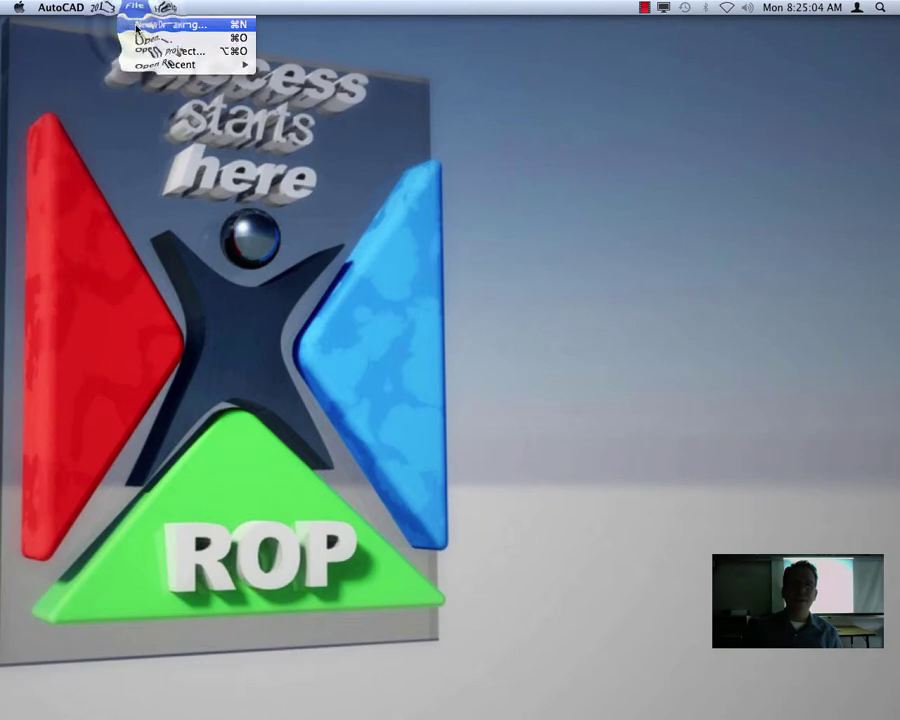
click(140, 25)
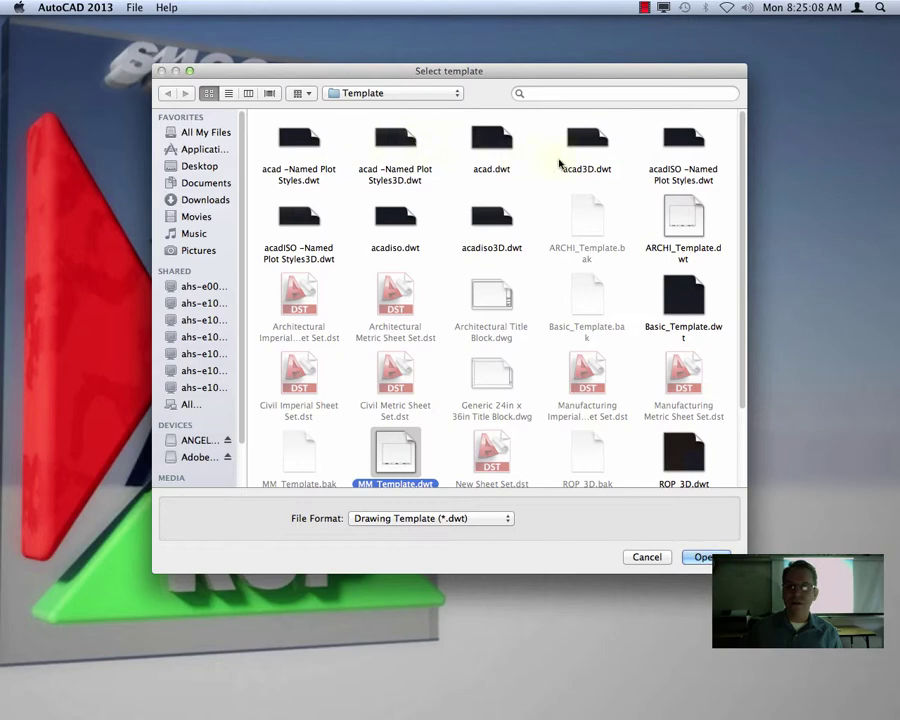
click(687, 220)
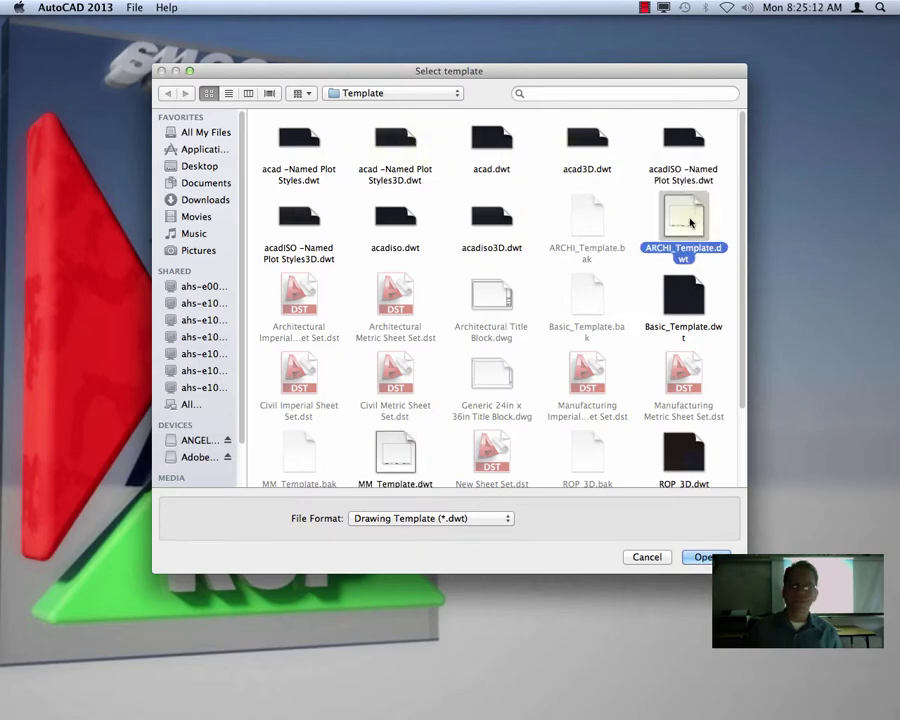
click(702, 556)
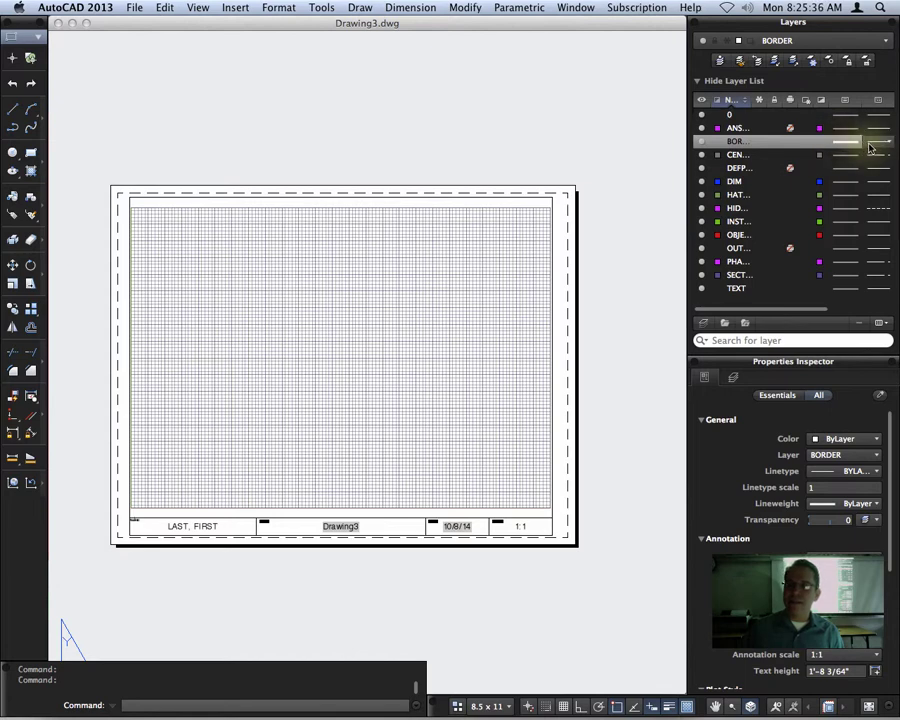
- Set the BORDER layer linetype to GAS_LINE, inspect it zoomed in, then undo the change
click(877, 143)
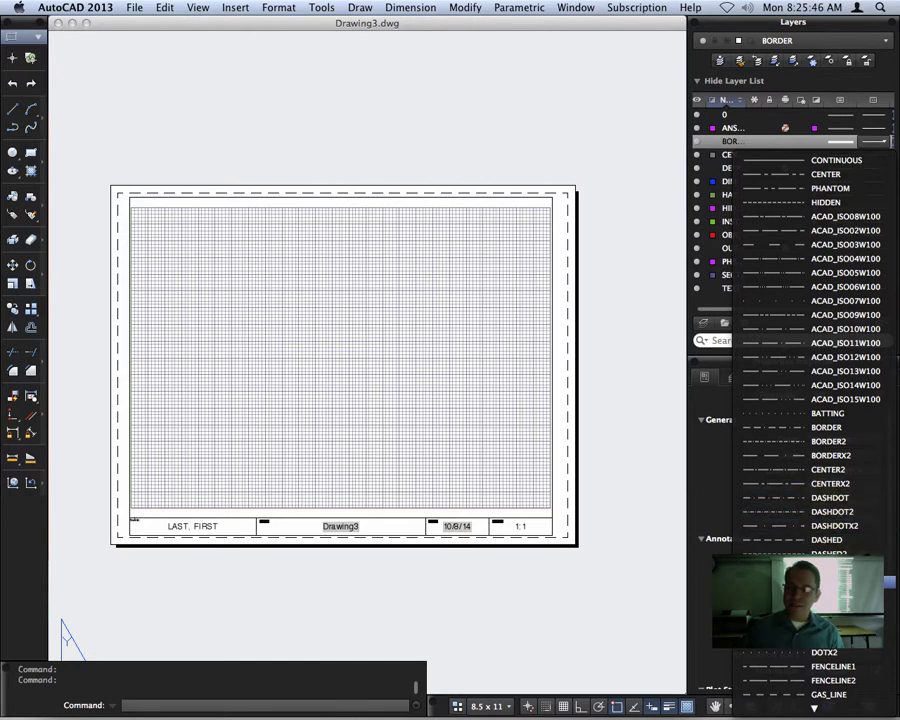
scroll(840, 341, down, 4)
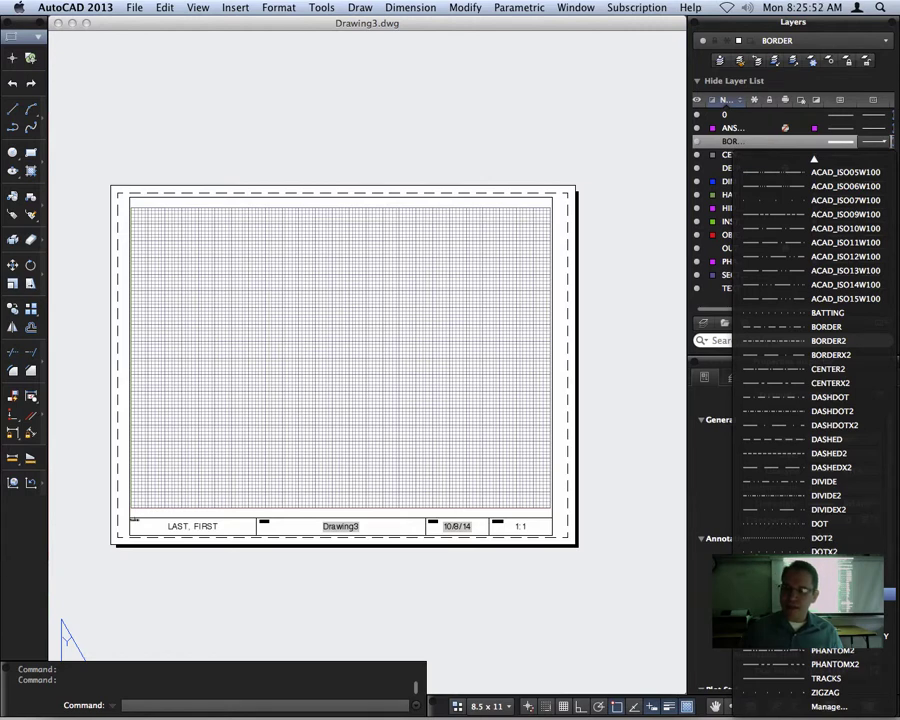
click(828, 340)
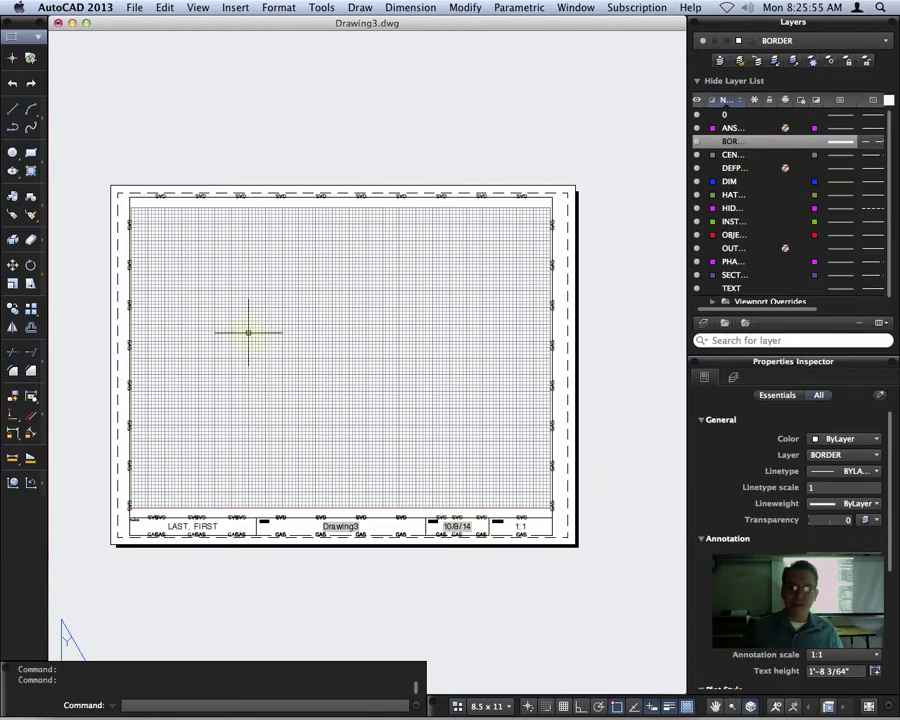
scroll(295, 193, up, 1)
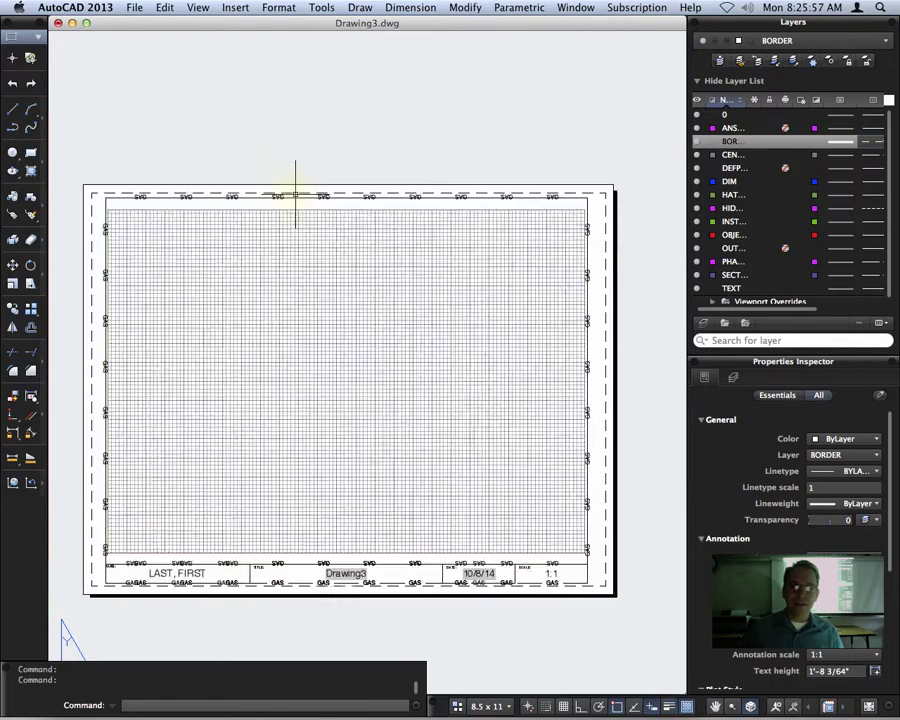
scroll(295, 193, up, 5)
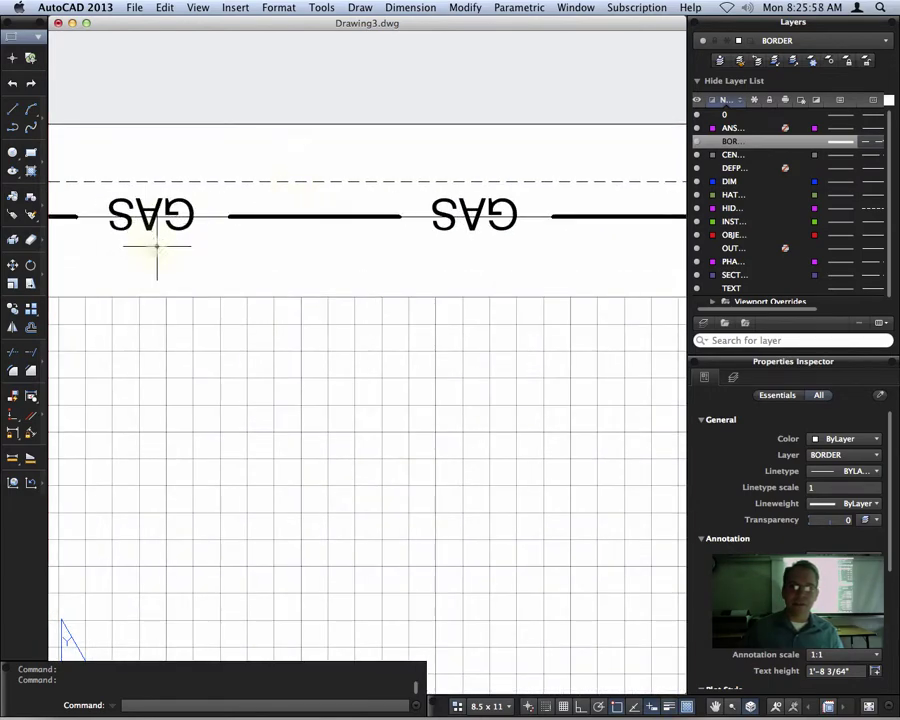
scroll(156, 246, right, 2)
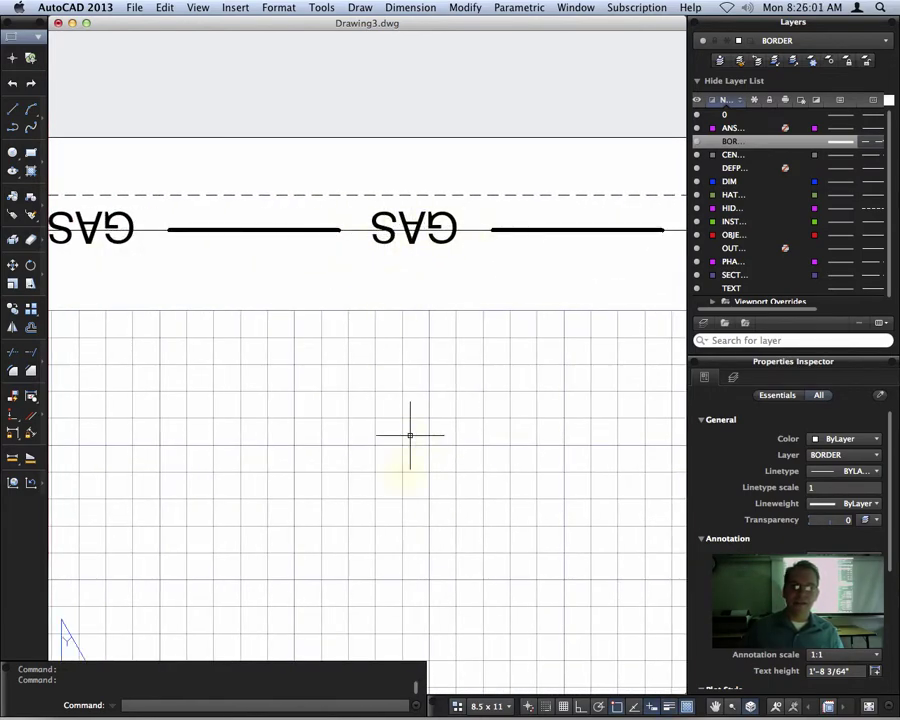
scroll(422, 436, down, 5)
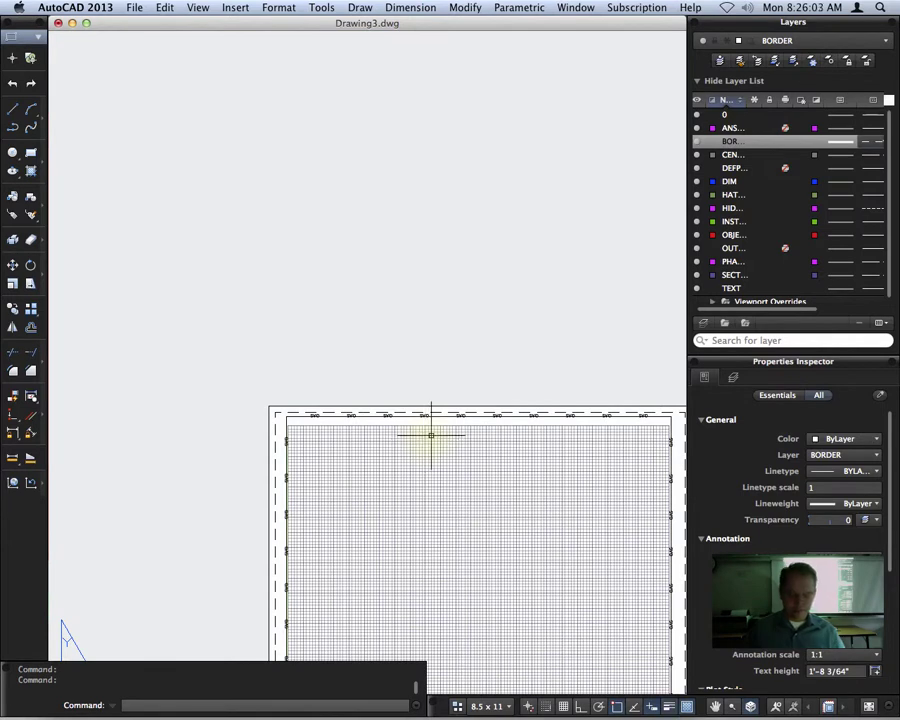
key(super+z)
text(z)
key(Escape)
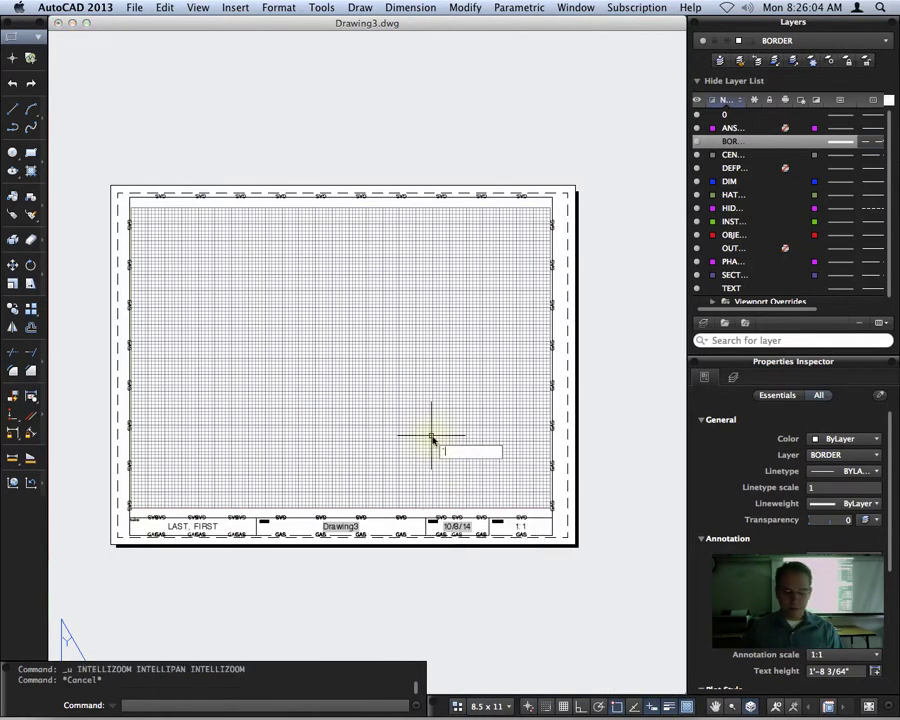
key(super+z)
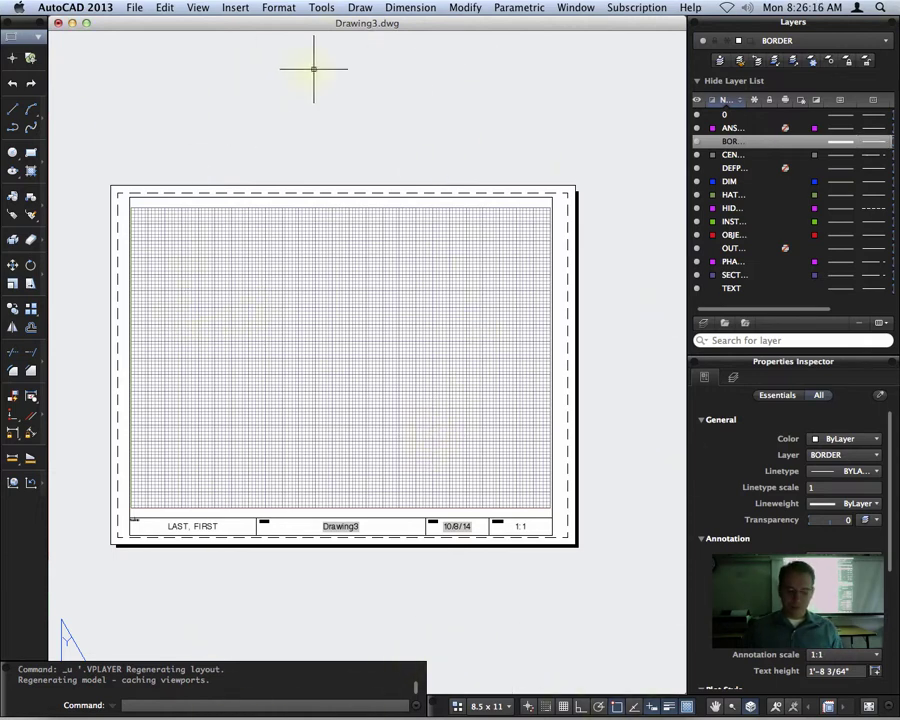
- Switch to Camtasia and bring up its recording controls to stop recording
click(60, 7)
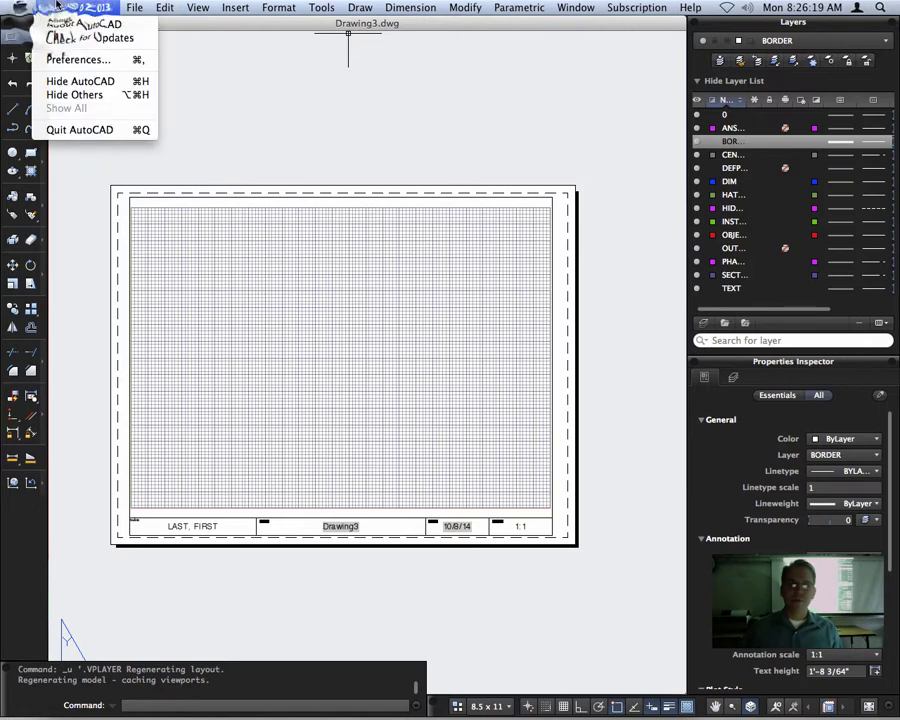
click(58, 7)
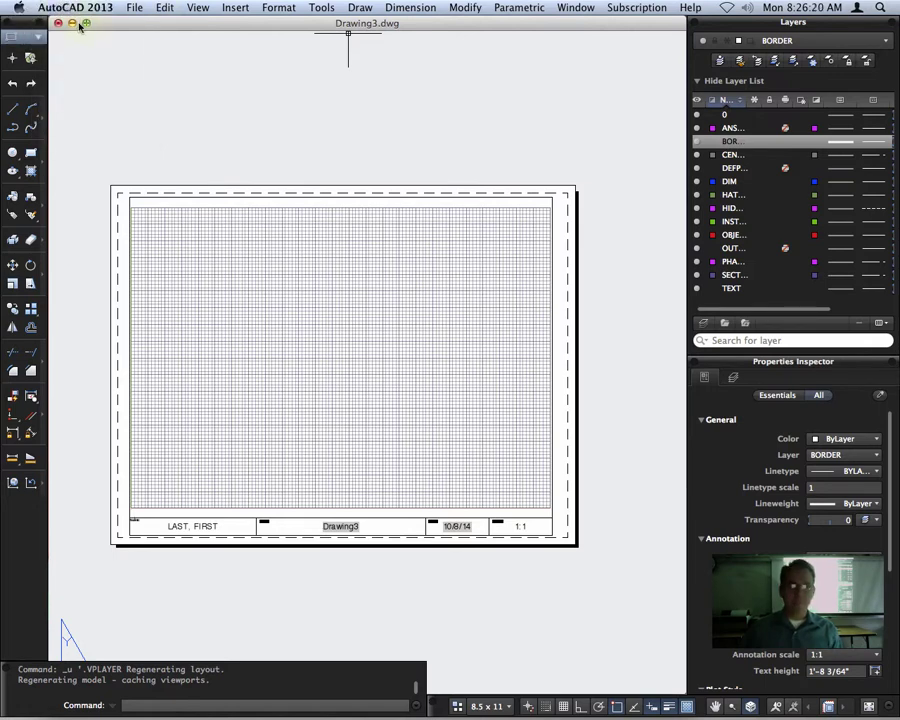
key(super+Tab)
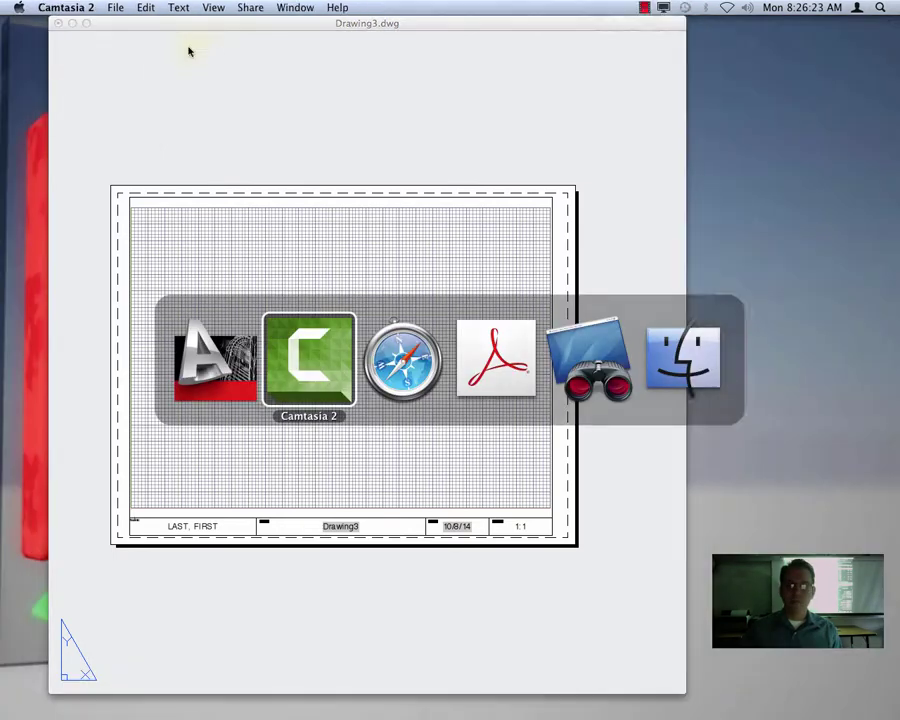
click(645, 7)
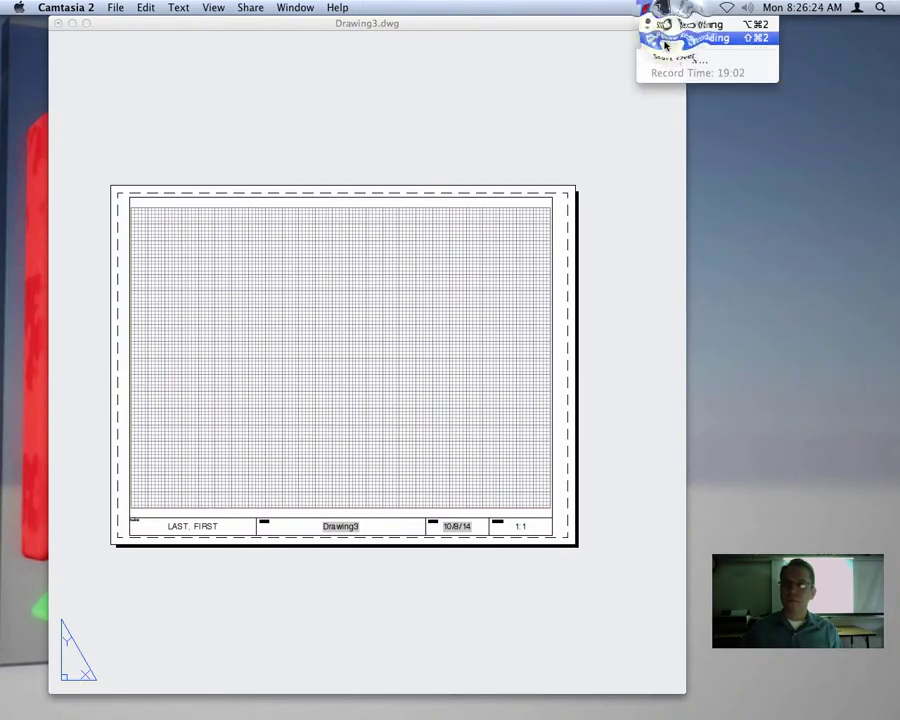